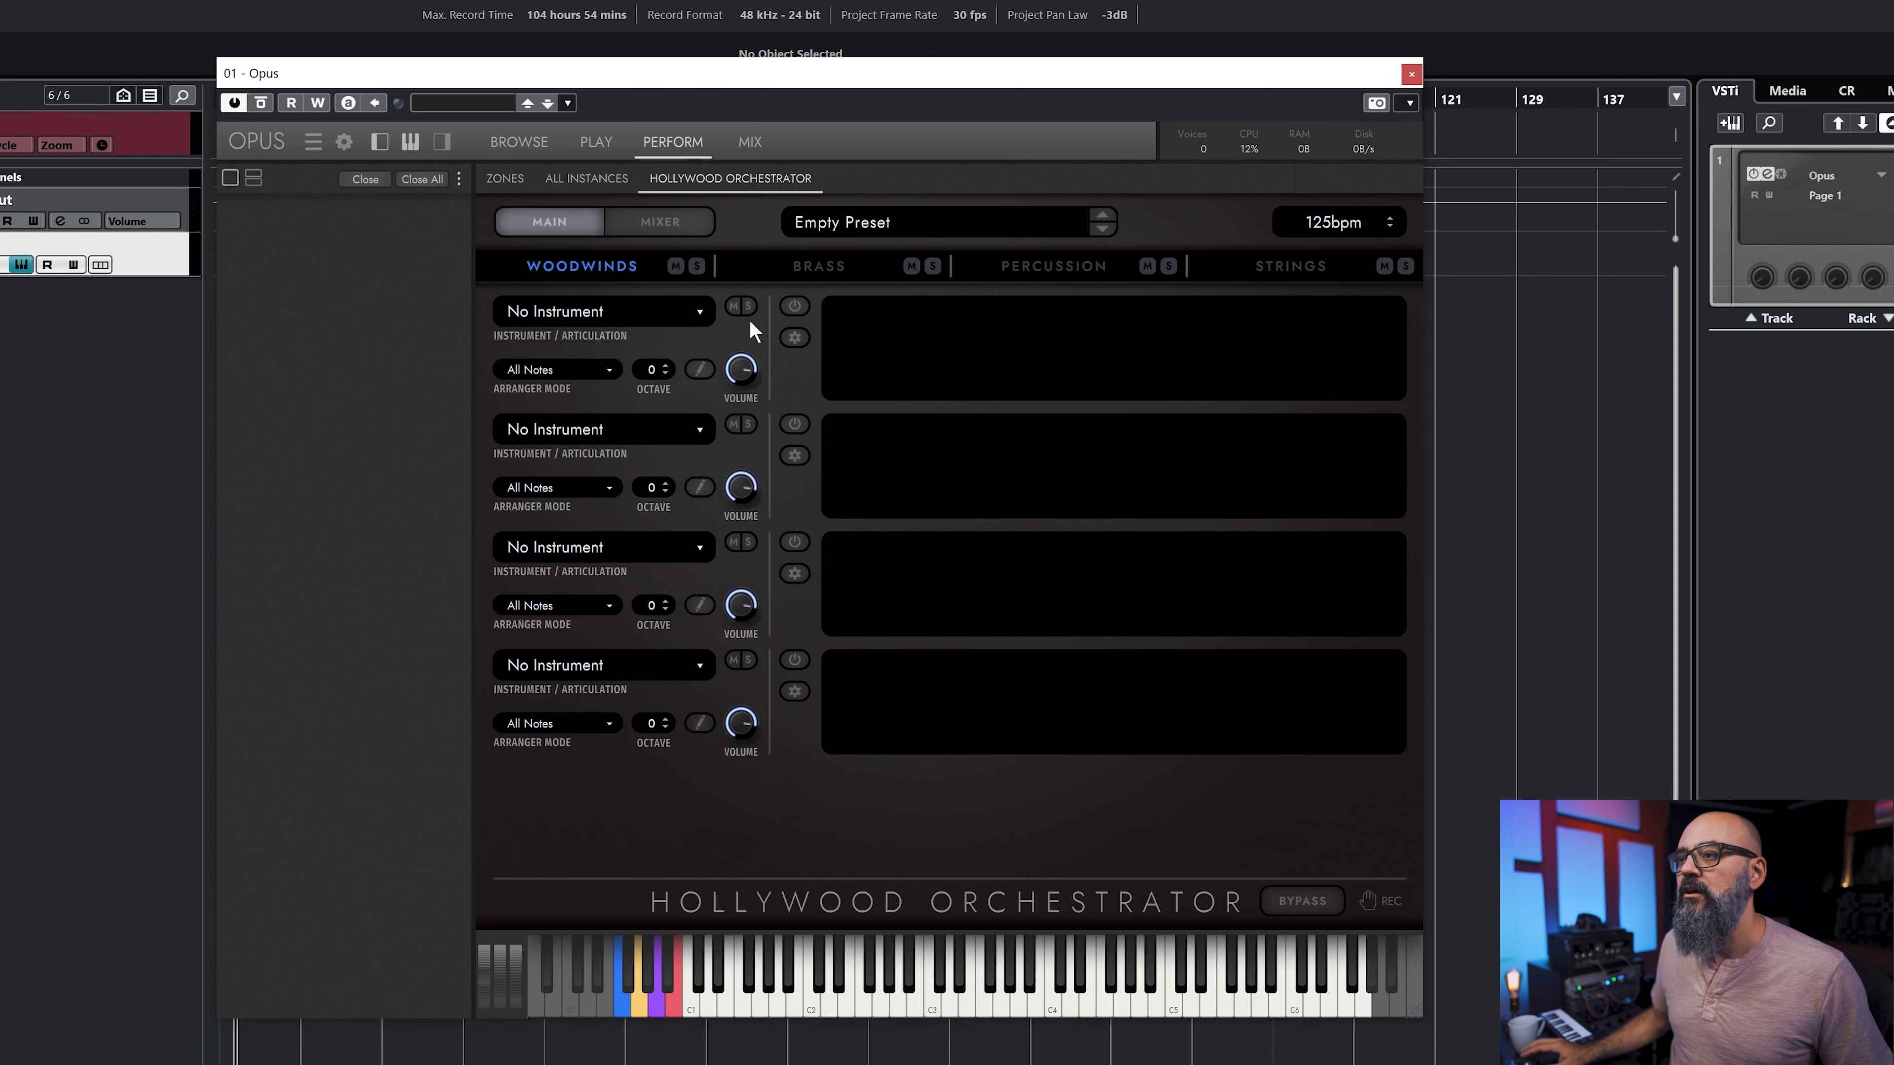
# Step: Look through the brass, percussion and strings sections of Hollywood Orchestrator
pyautogui.click(824, 272)
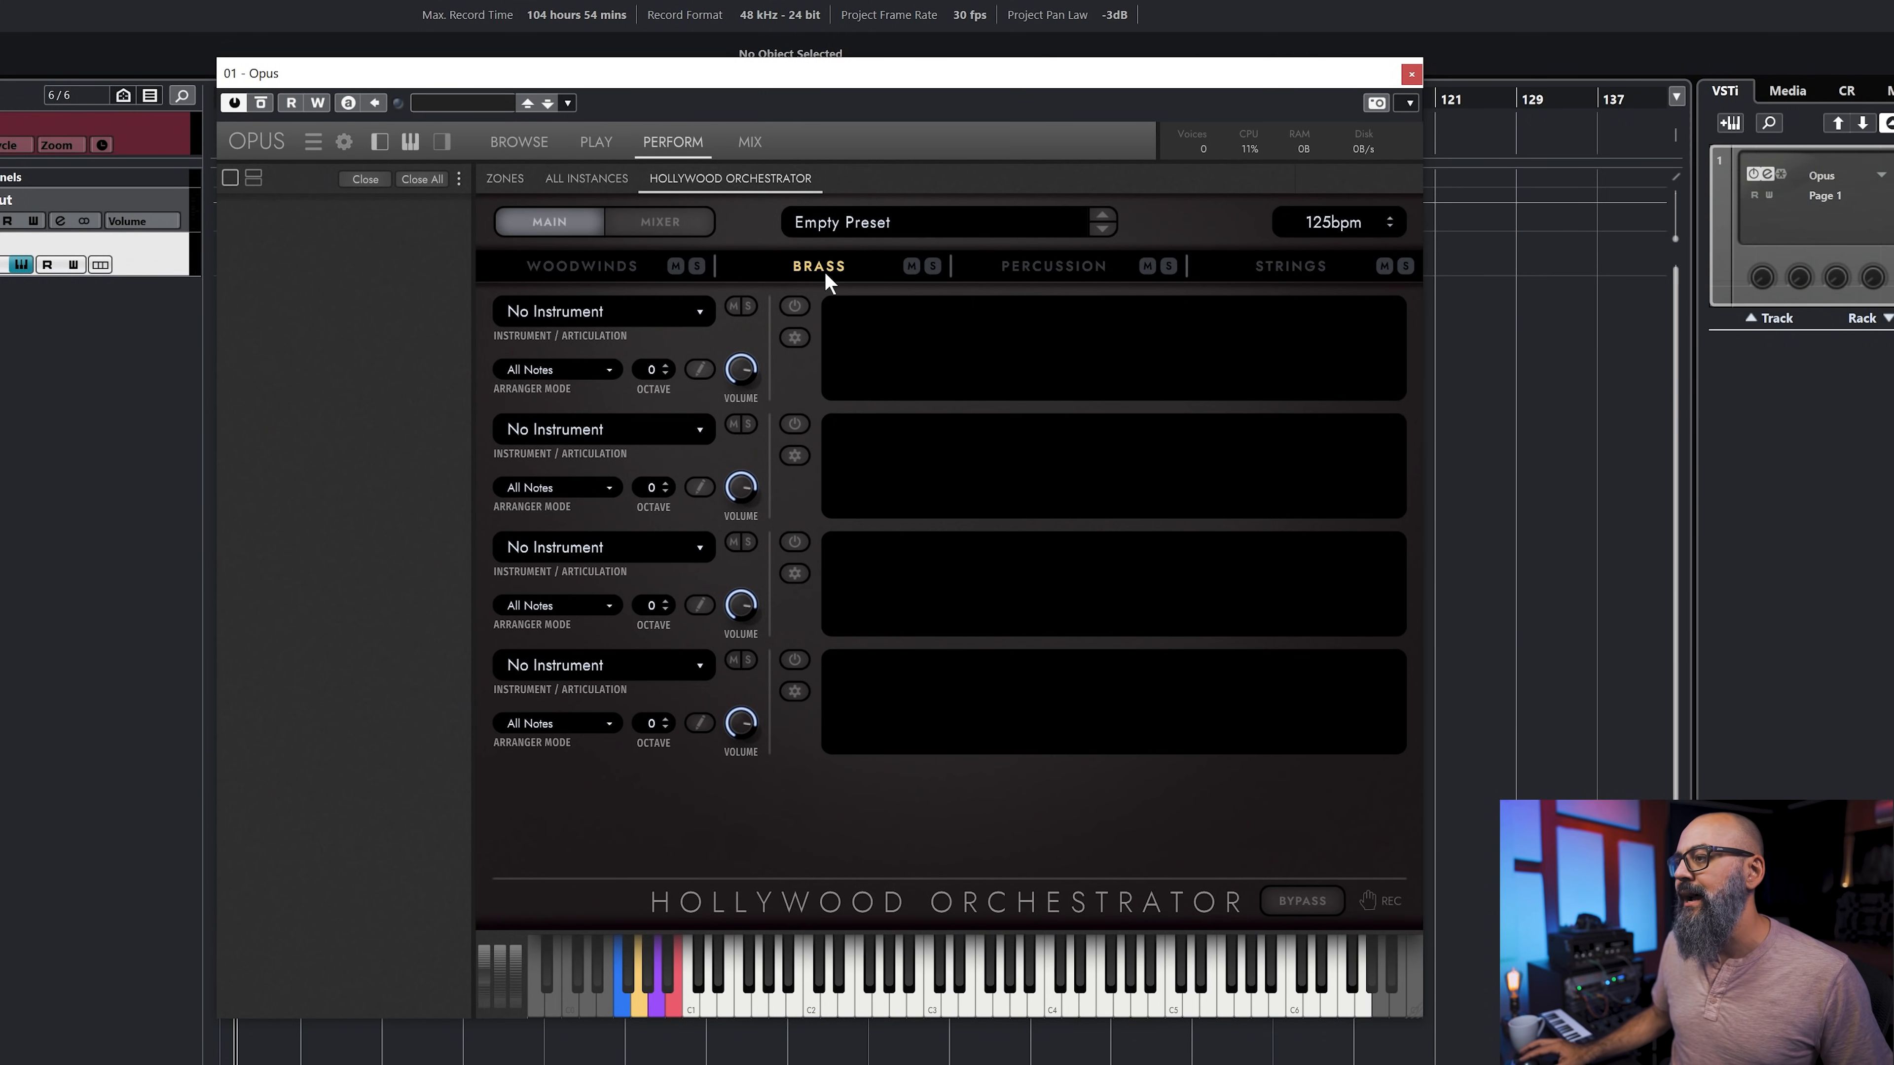
pyautogui.click(1040, 268)
pyautogui.click(1276, 267)
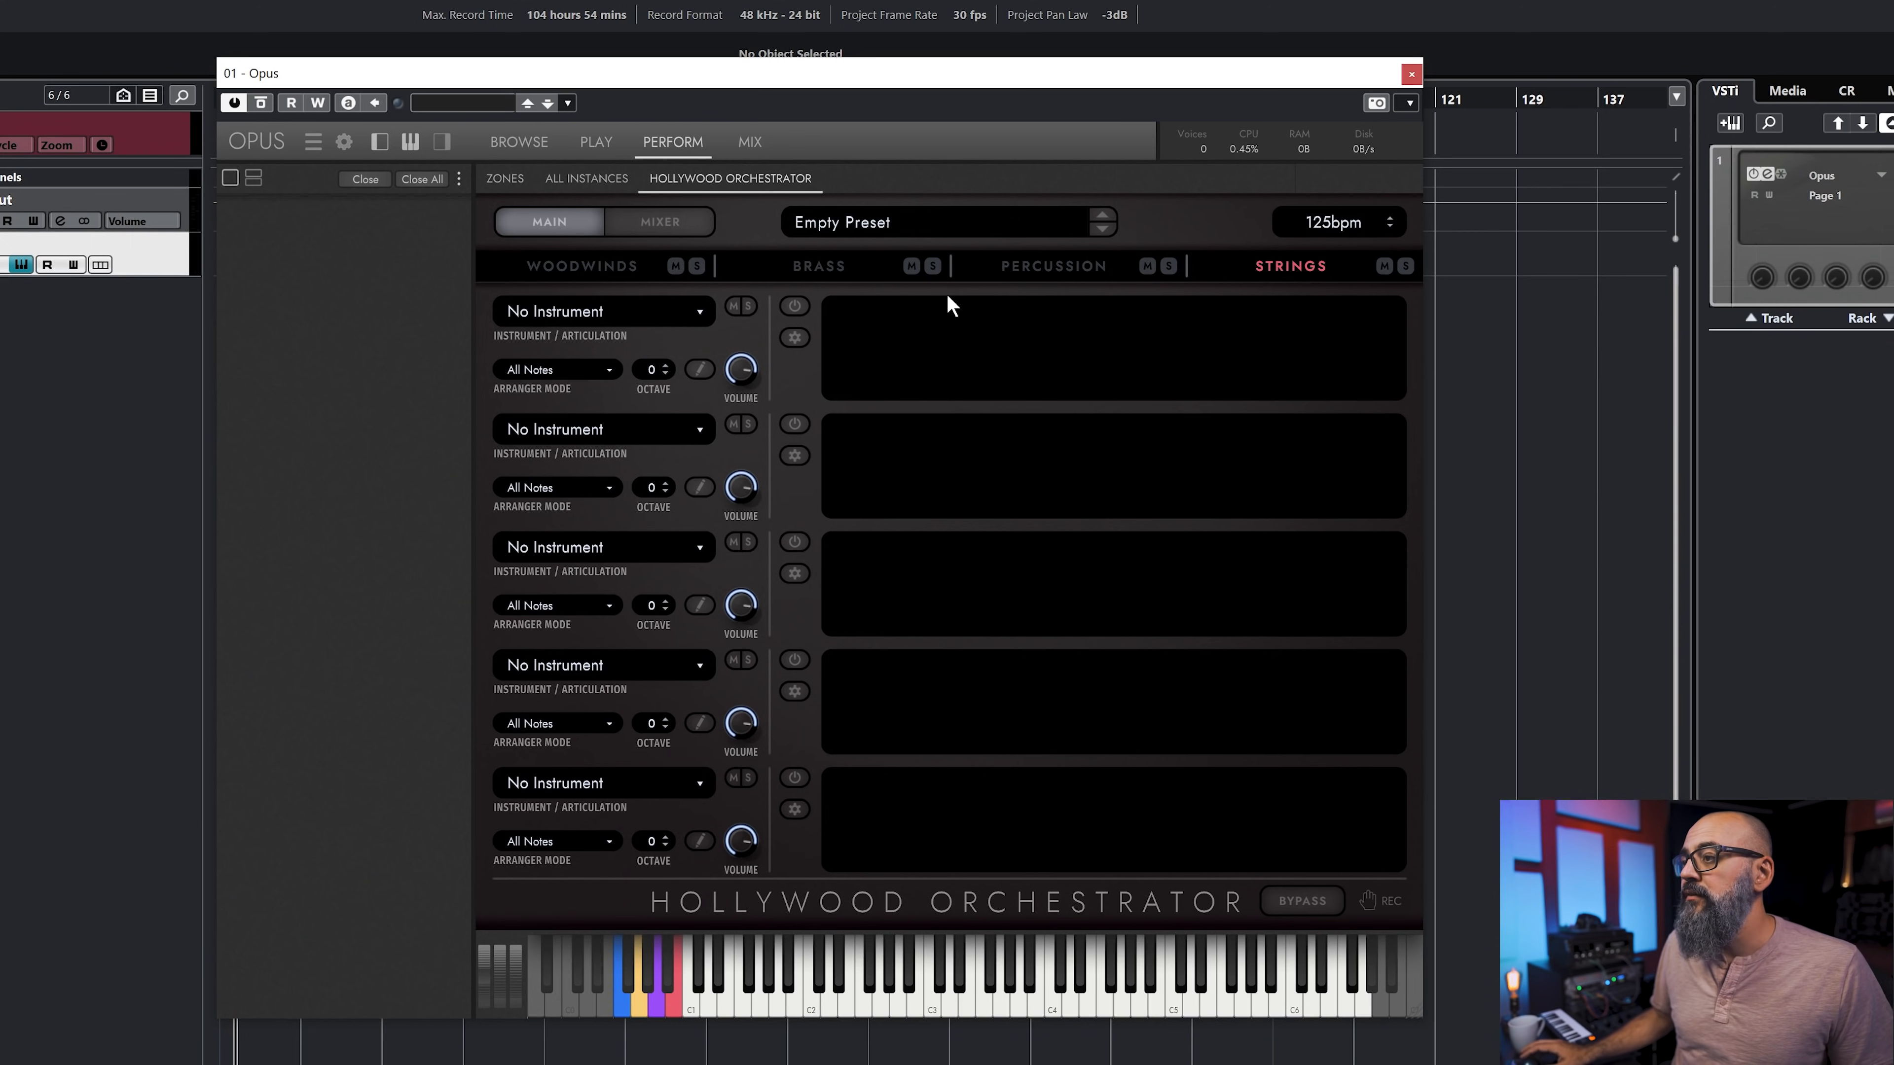
# Step: Look over the ostinato and score preset types, and load Strings - Sustain Cello Lead 03 from the Strings Long ensembles
pyautogui.click(827, 227)
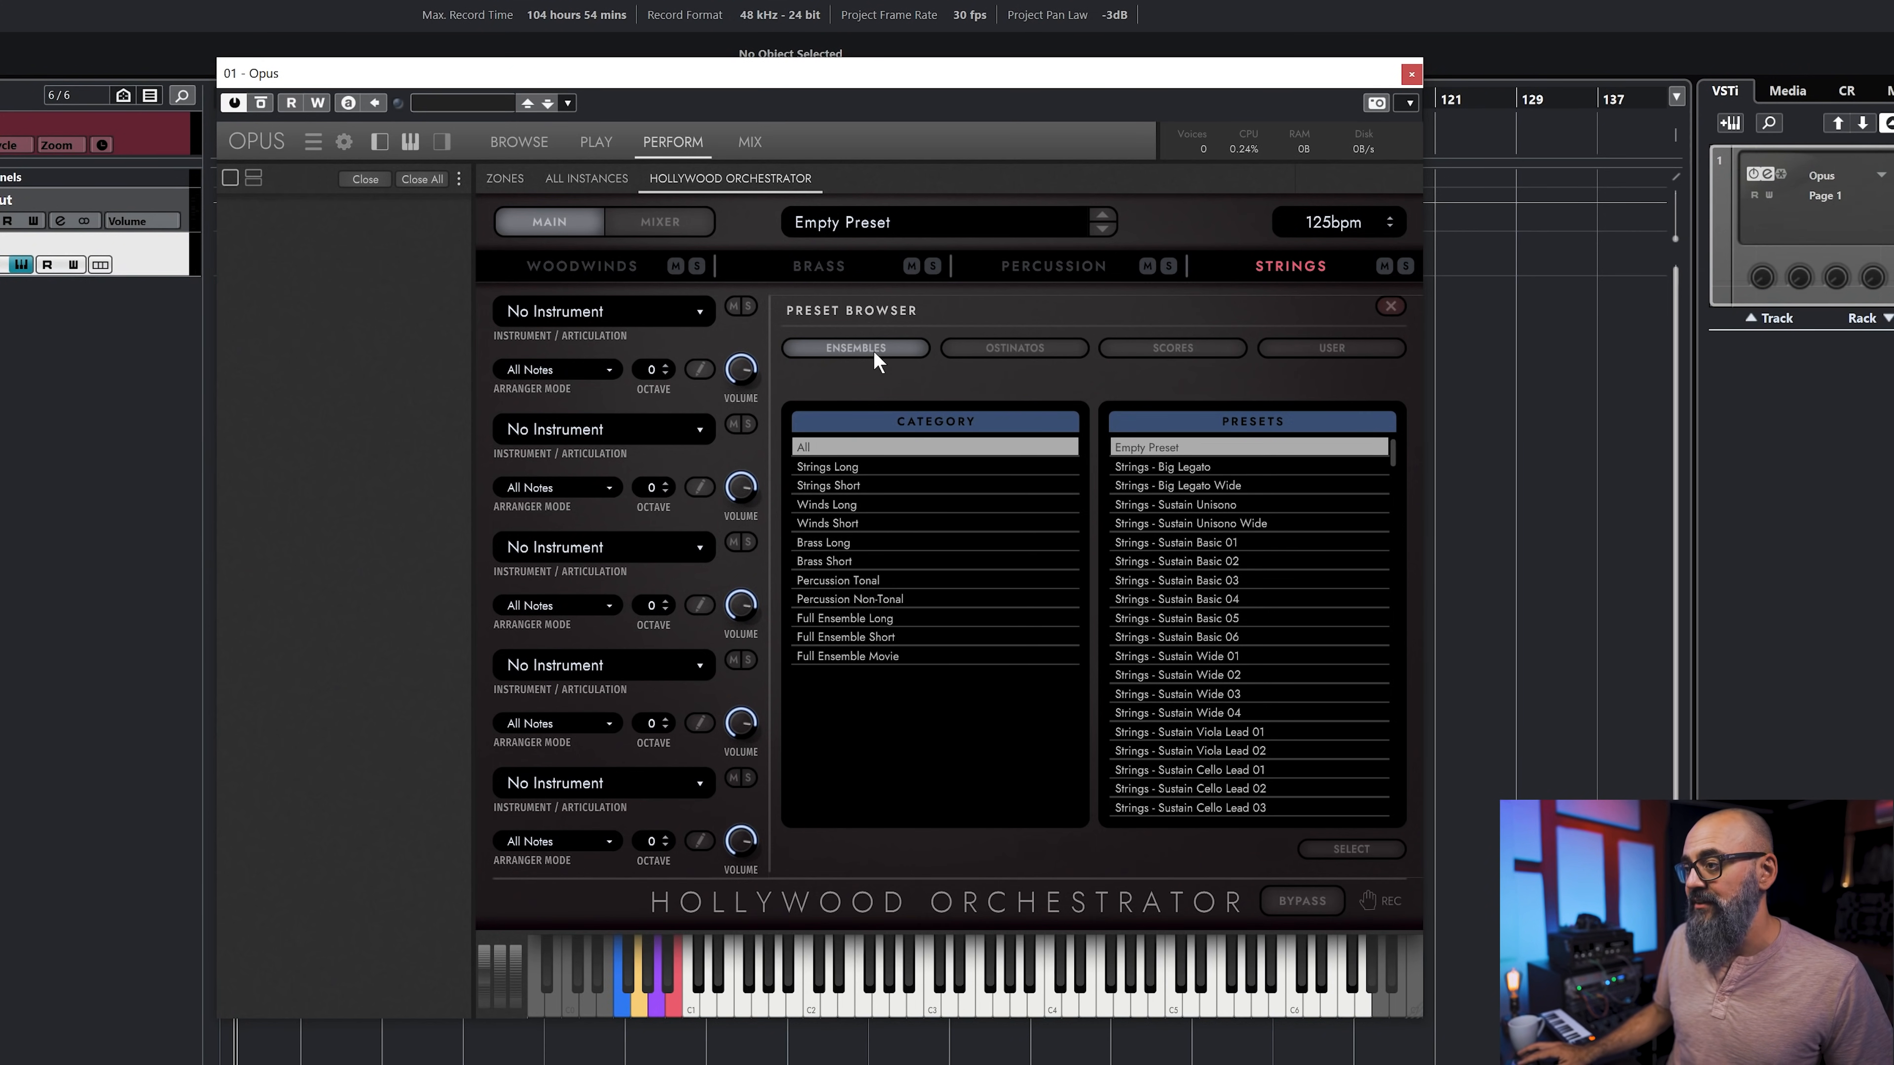
pyautogui.click(1039, 346)
pyautogui.click(1164, 352)
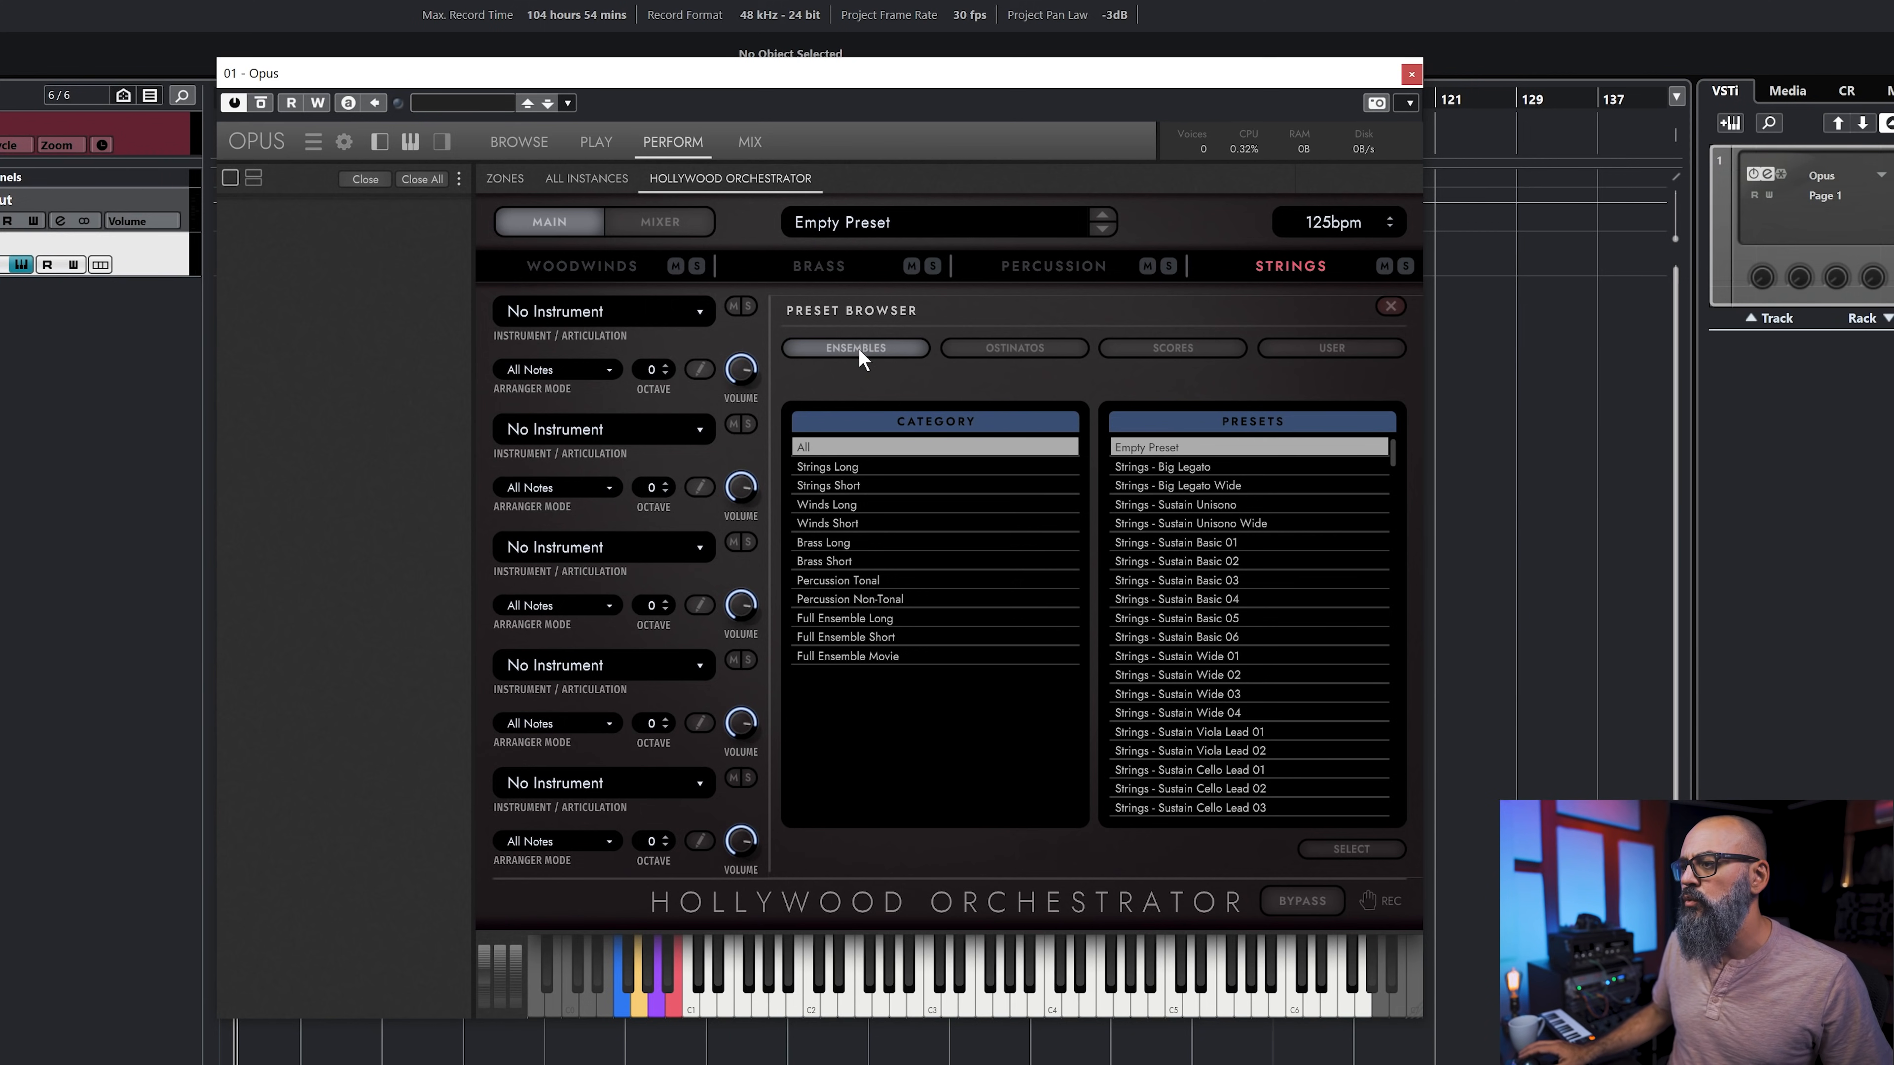
pyautogui.click(831, 466)
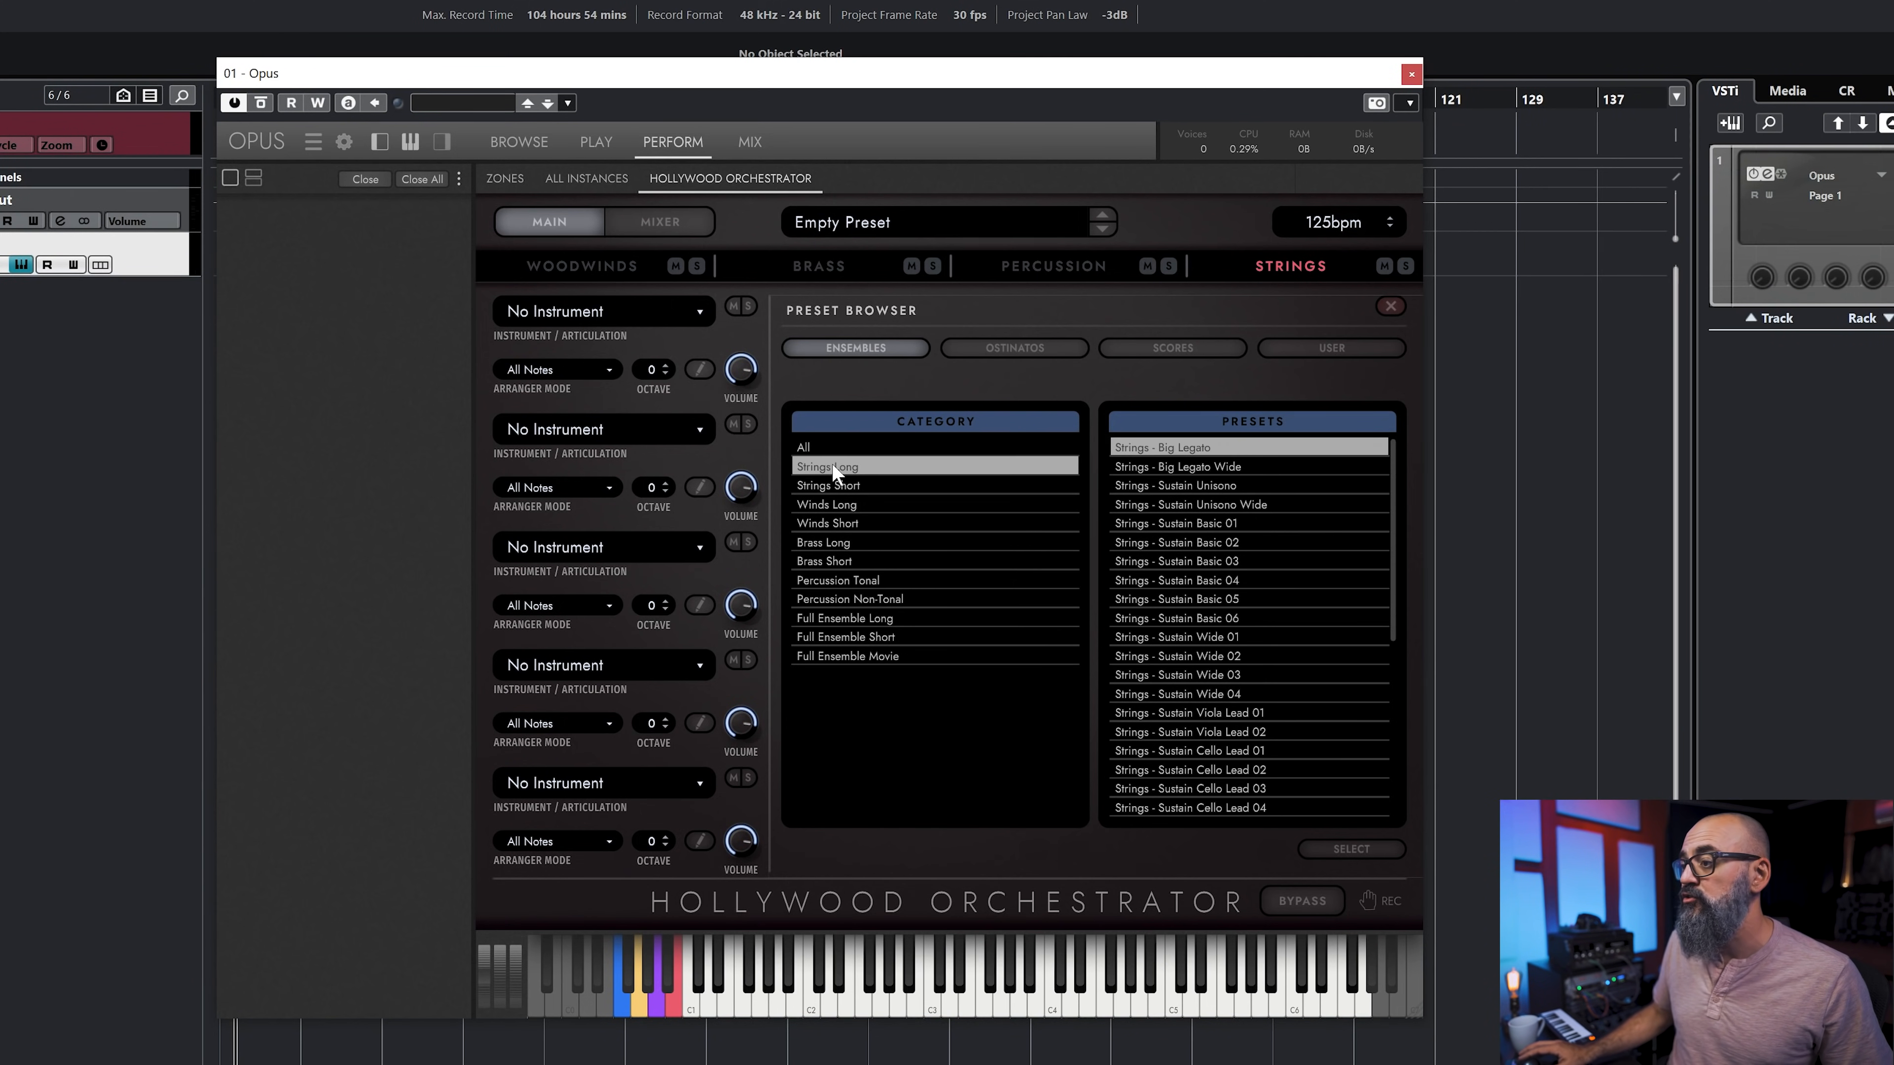
pyautogui.scroll(-4, 1240, 620)
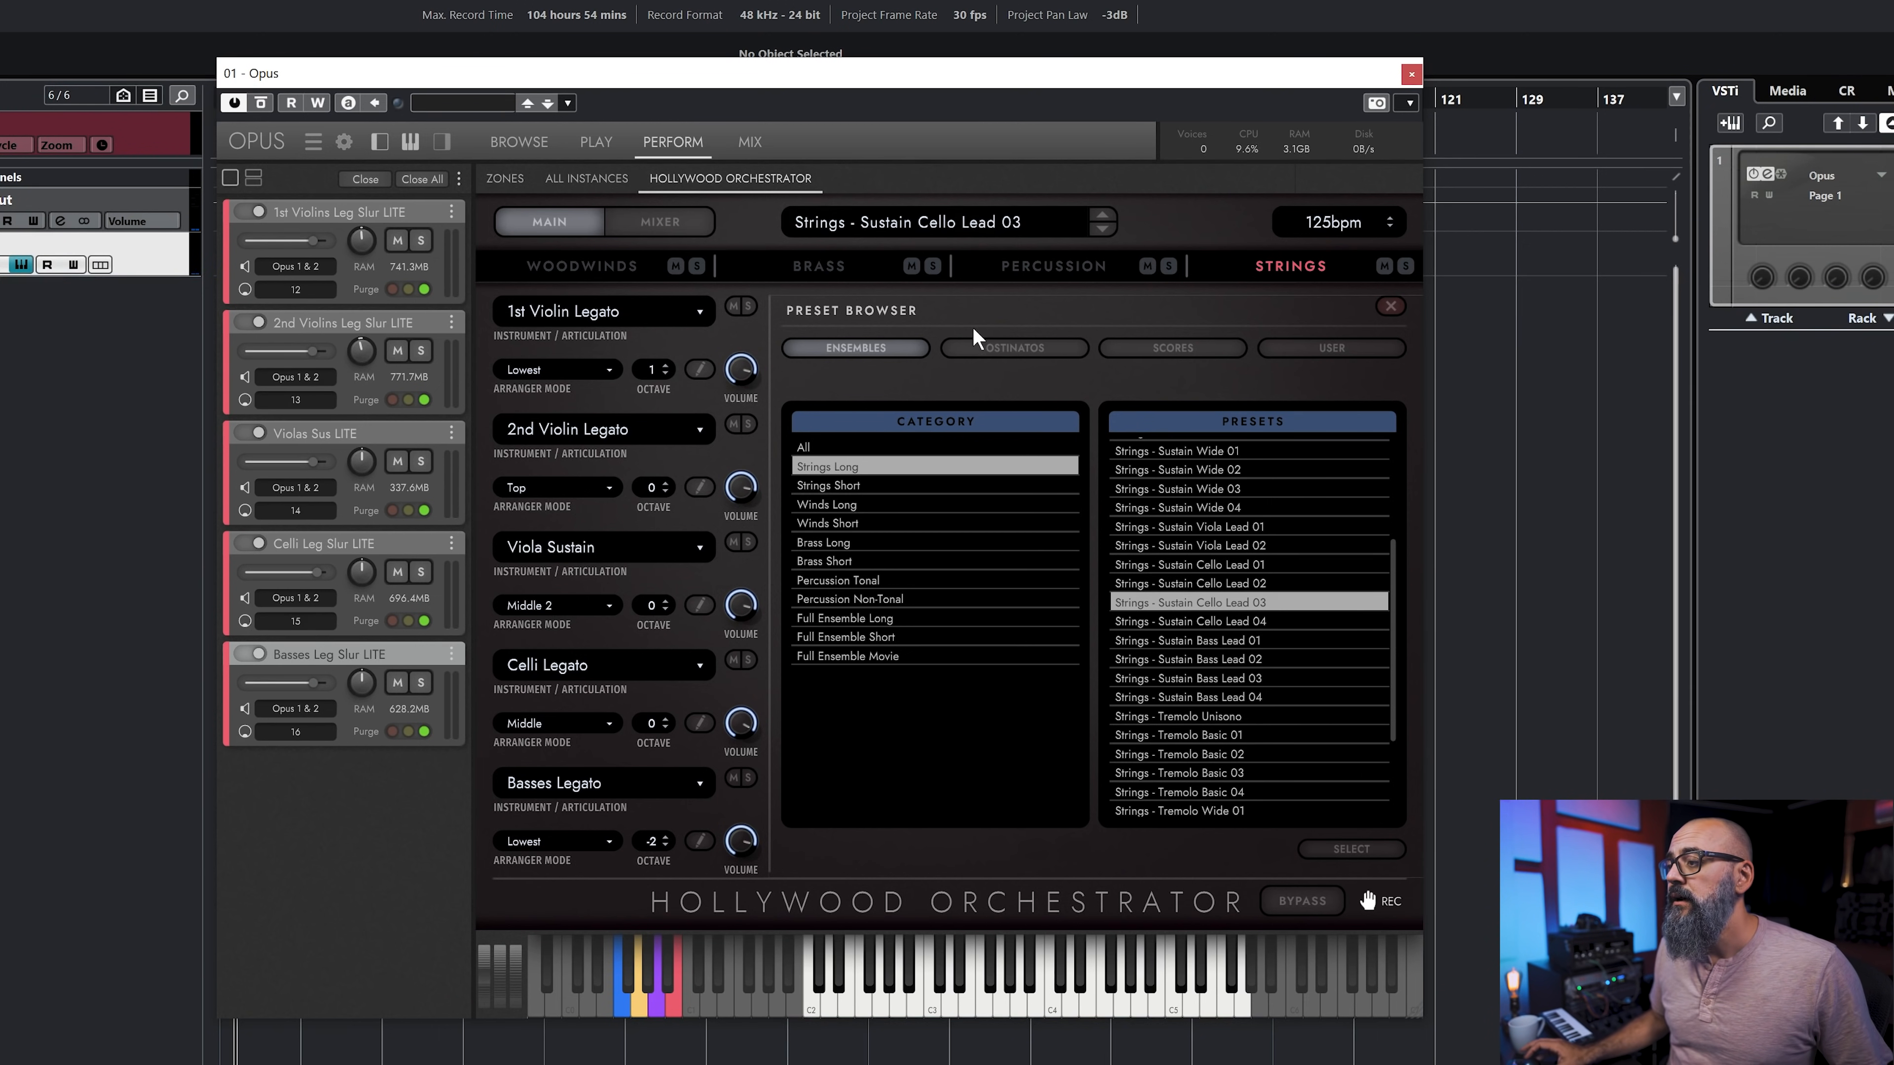
# Step: Load the ostinato preset Soft Ostinatos - Triplets 05 from the Triplets Soft category and audition it
pyautogui.click(984, 351)
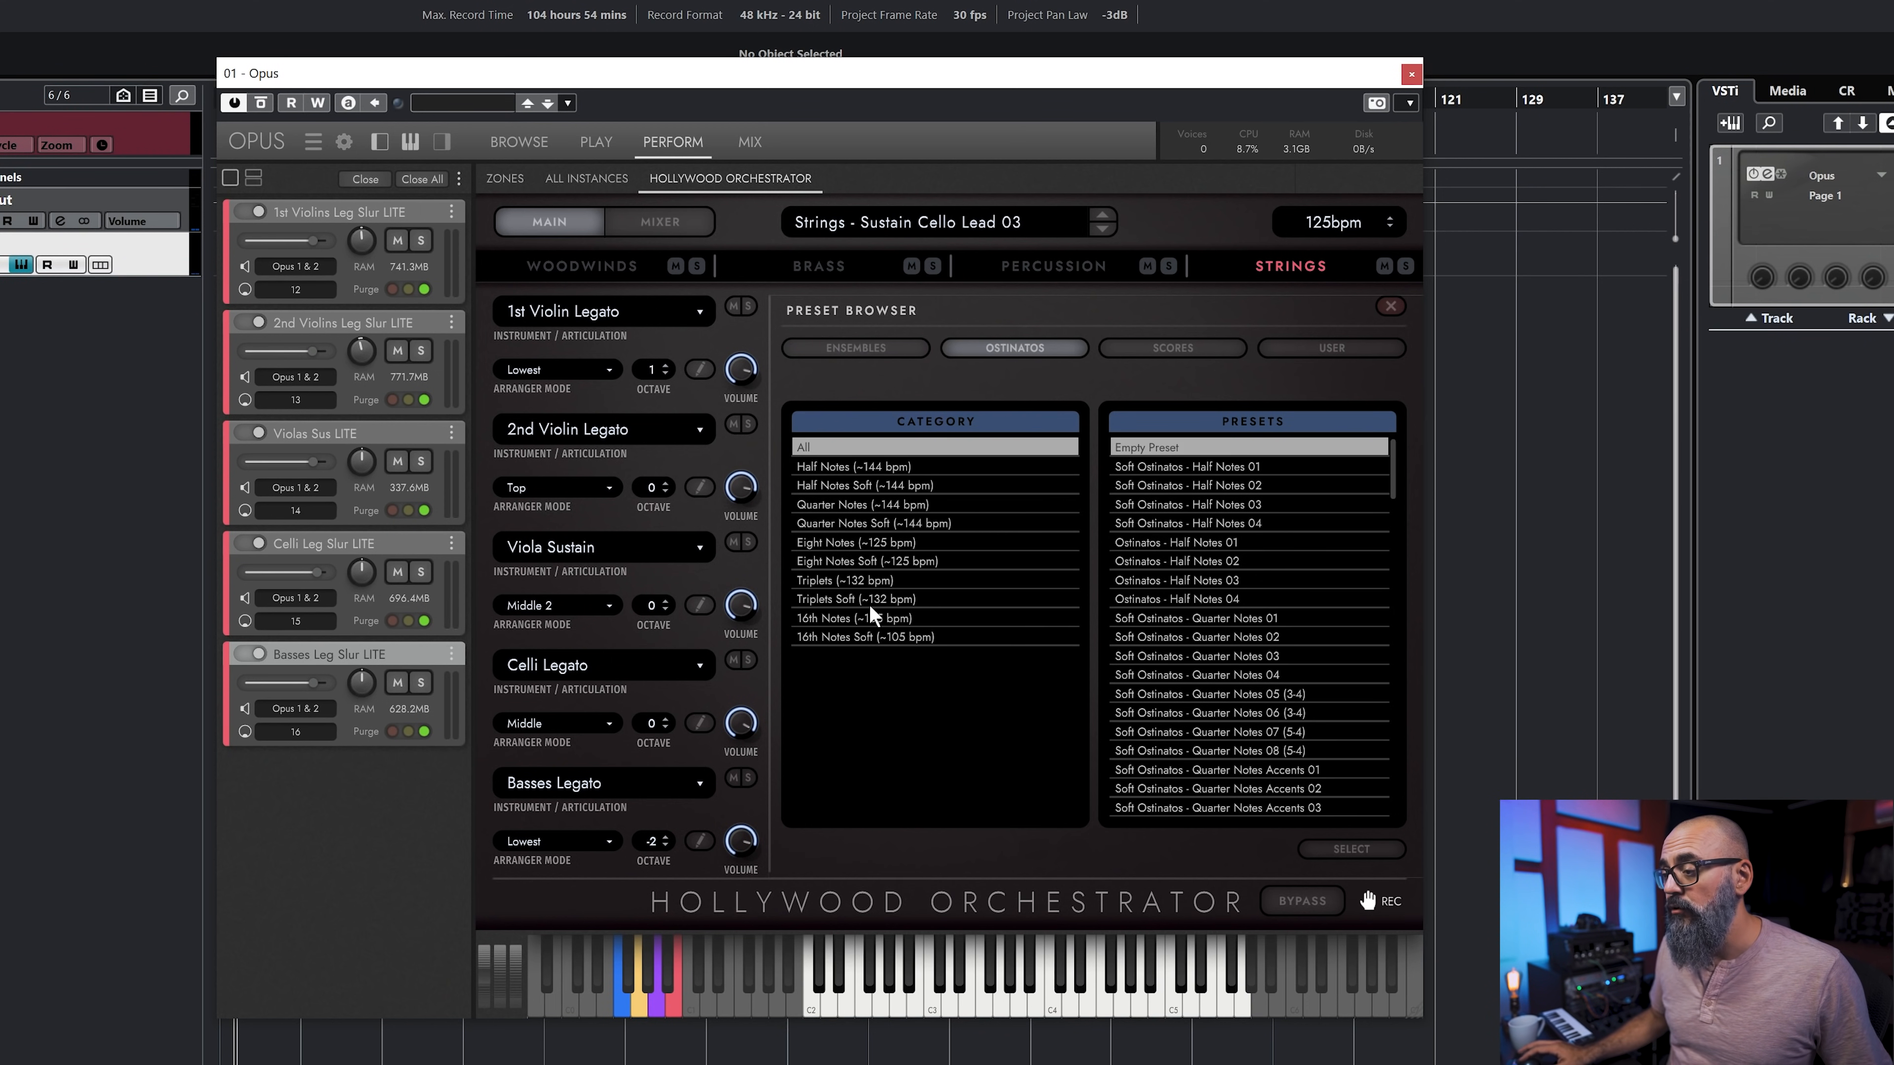
pyautogui.click(850, 604)
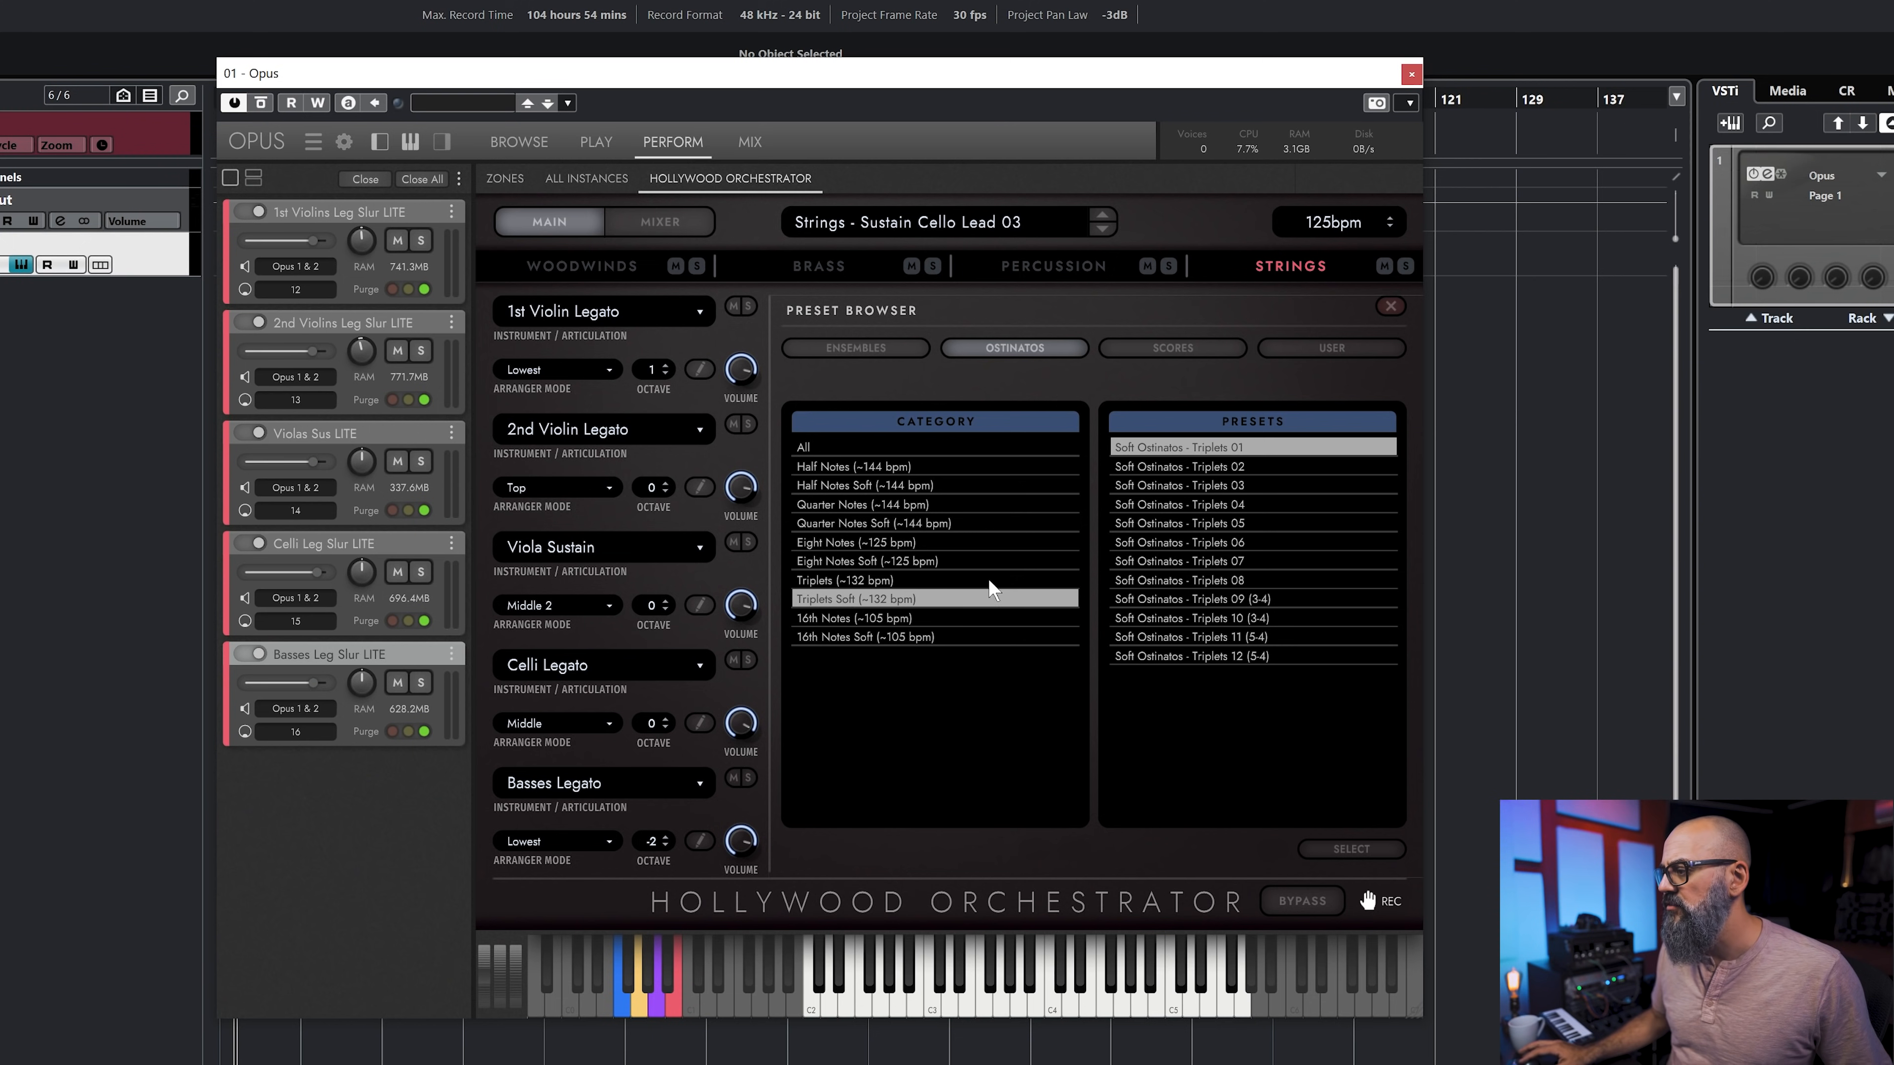
pyautogui.click(1164, 524)
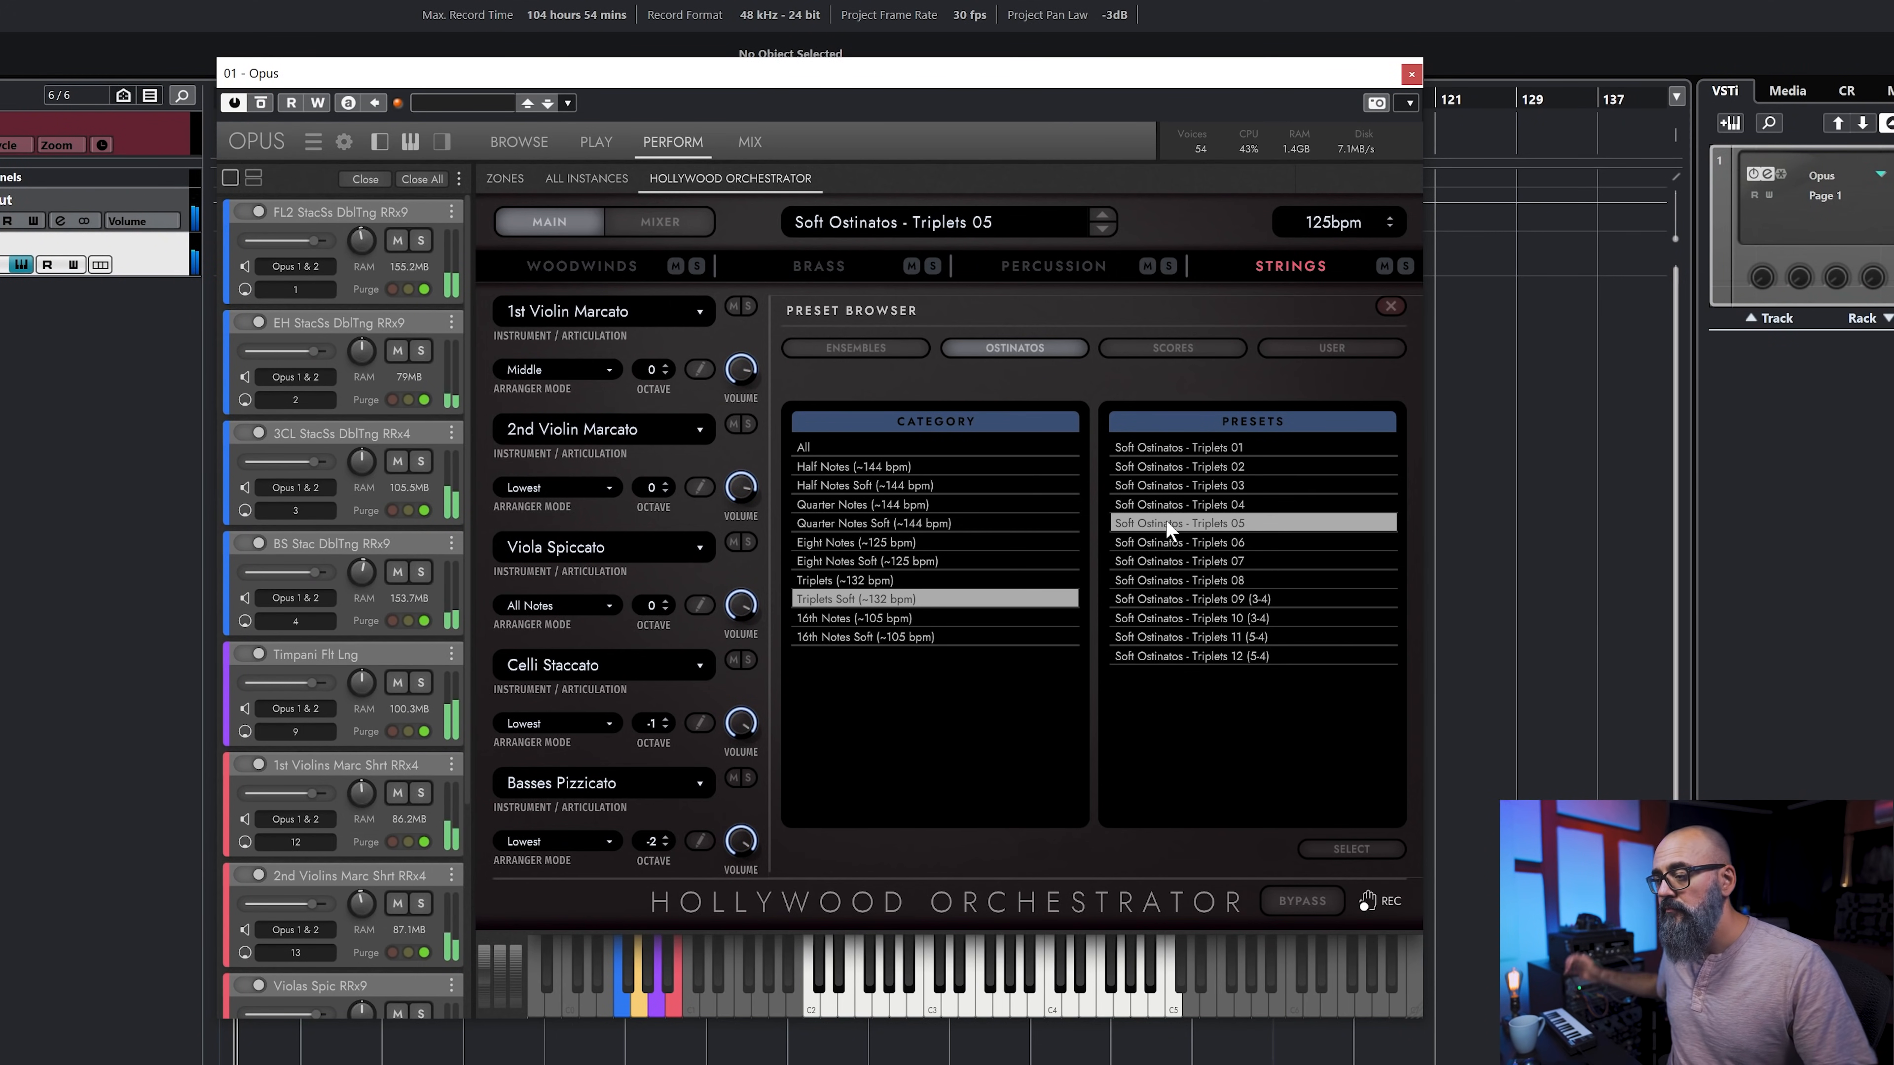
pyautogui.press('space')
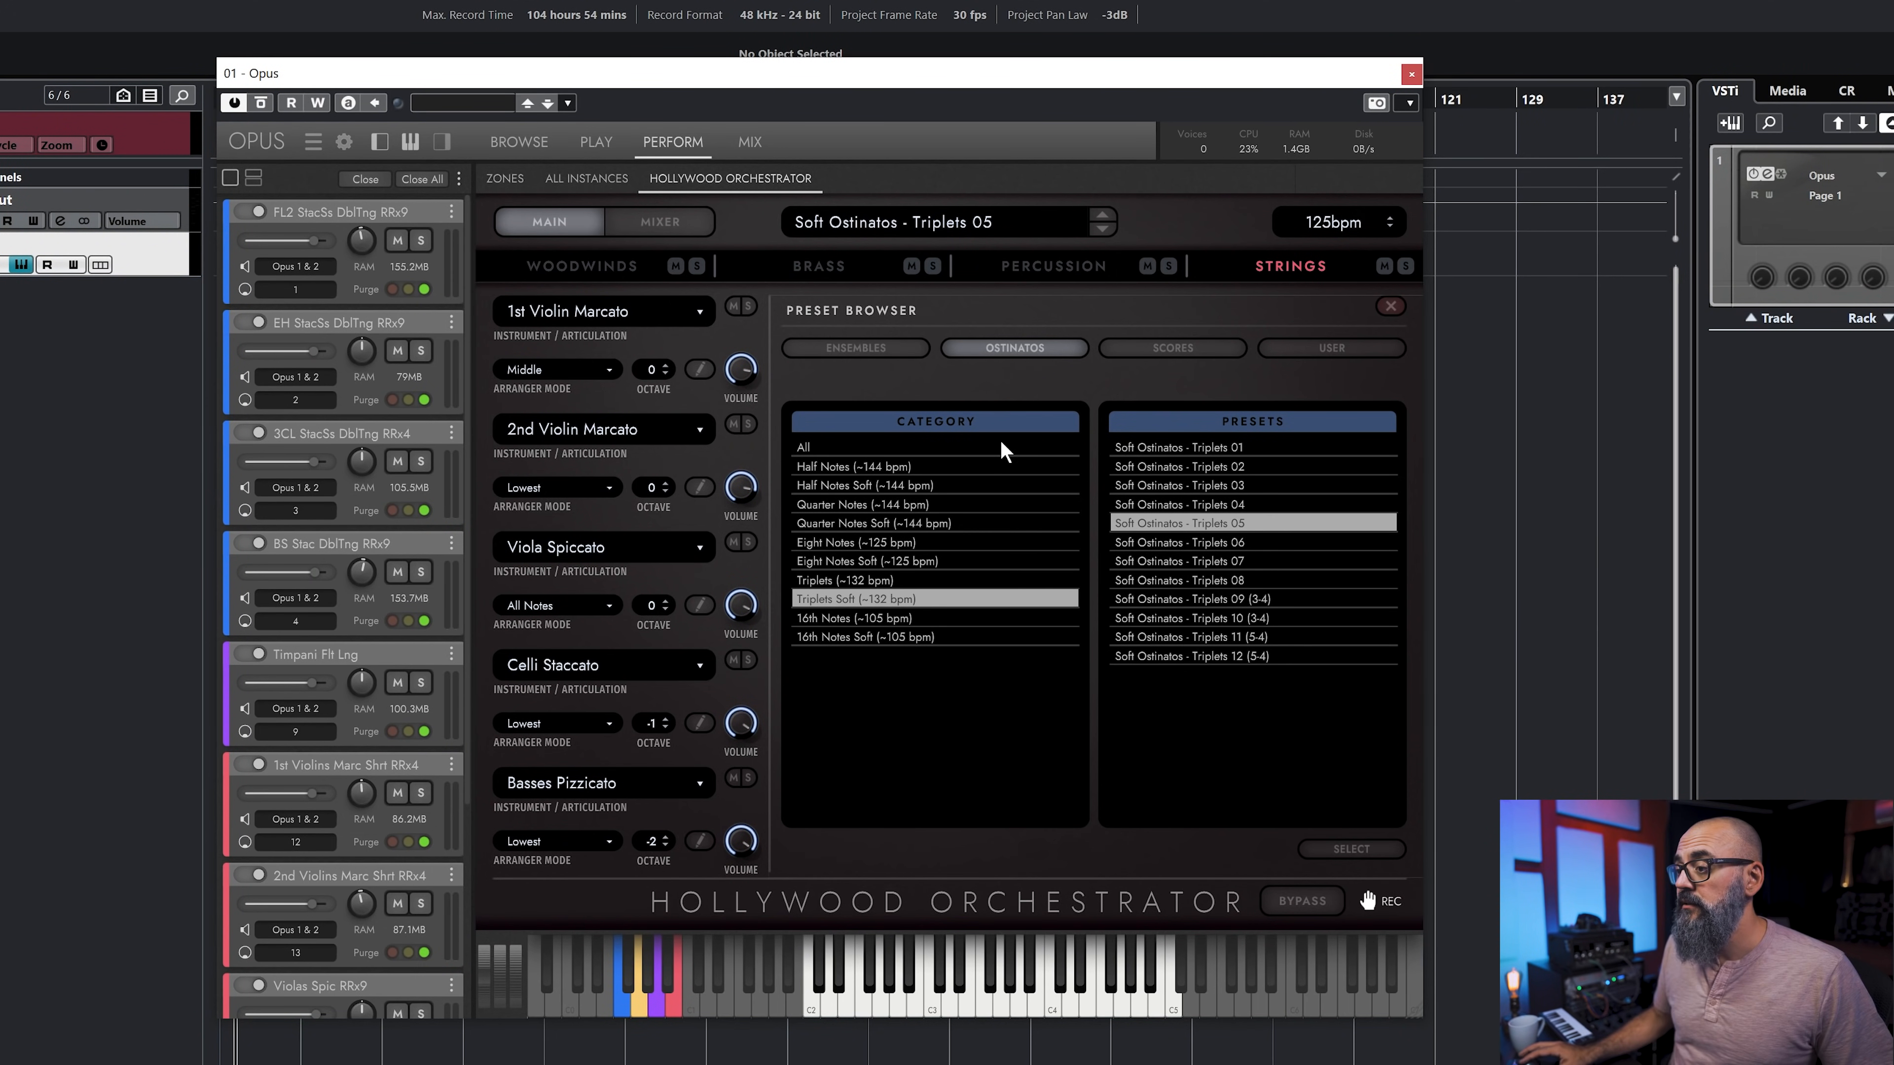
# Step: Load the score preset Dark Hero 01 from the Dark Hero category
pyautogui.click(1173, 348)
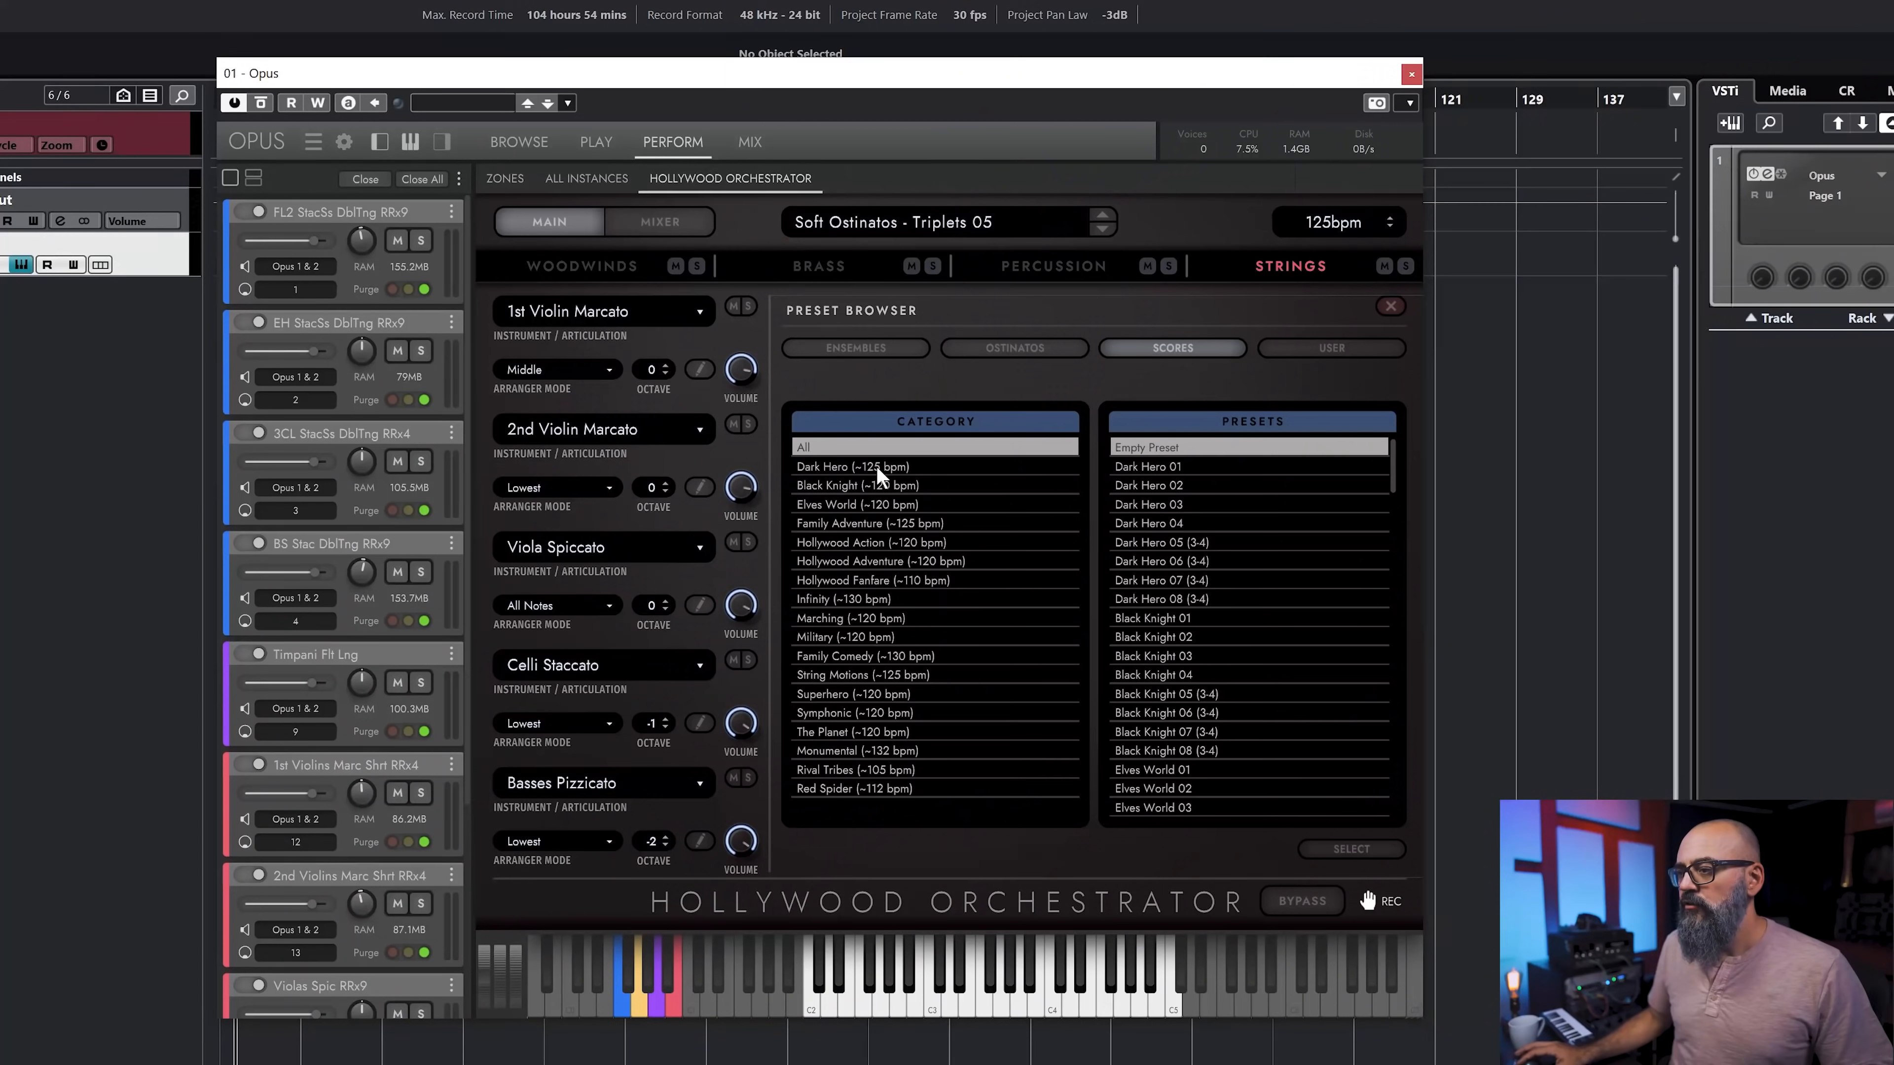
pyautogui.click(876, 467)
pyautogui.doubleClick(1167, 448)
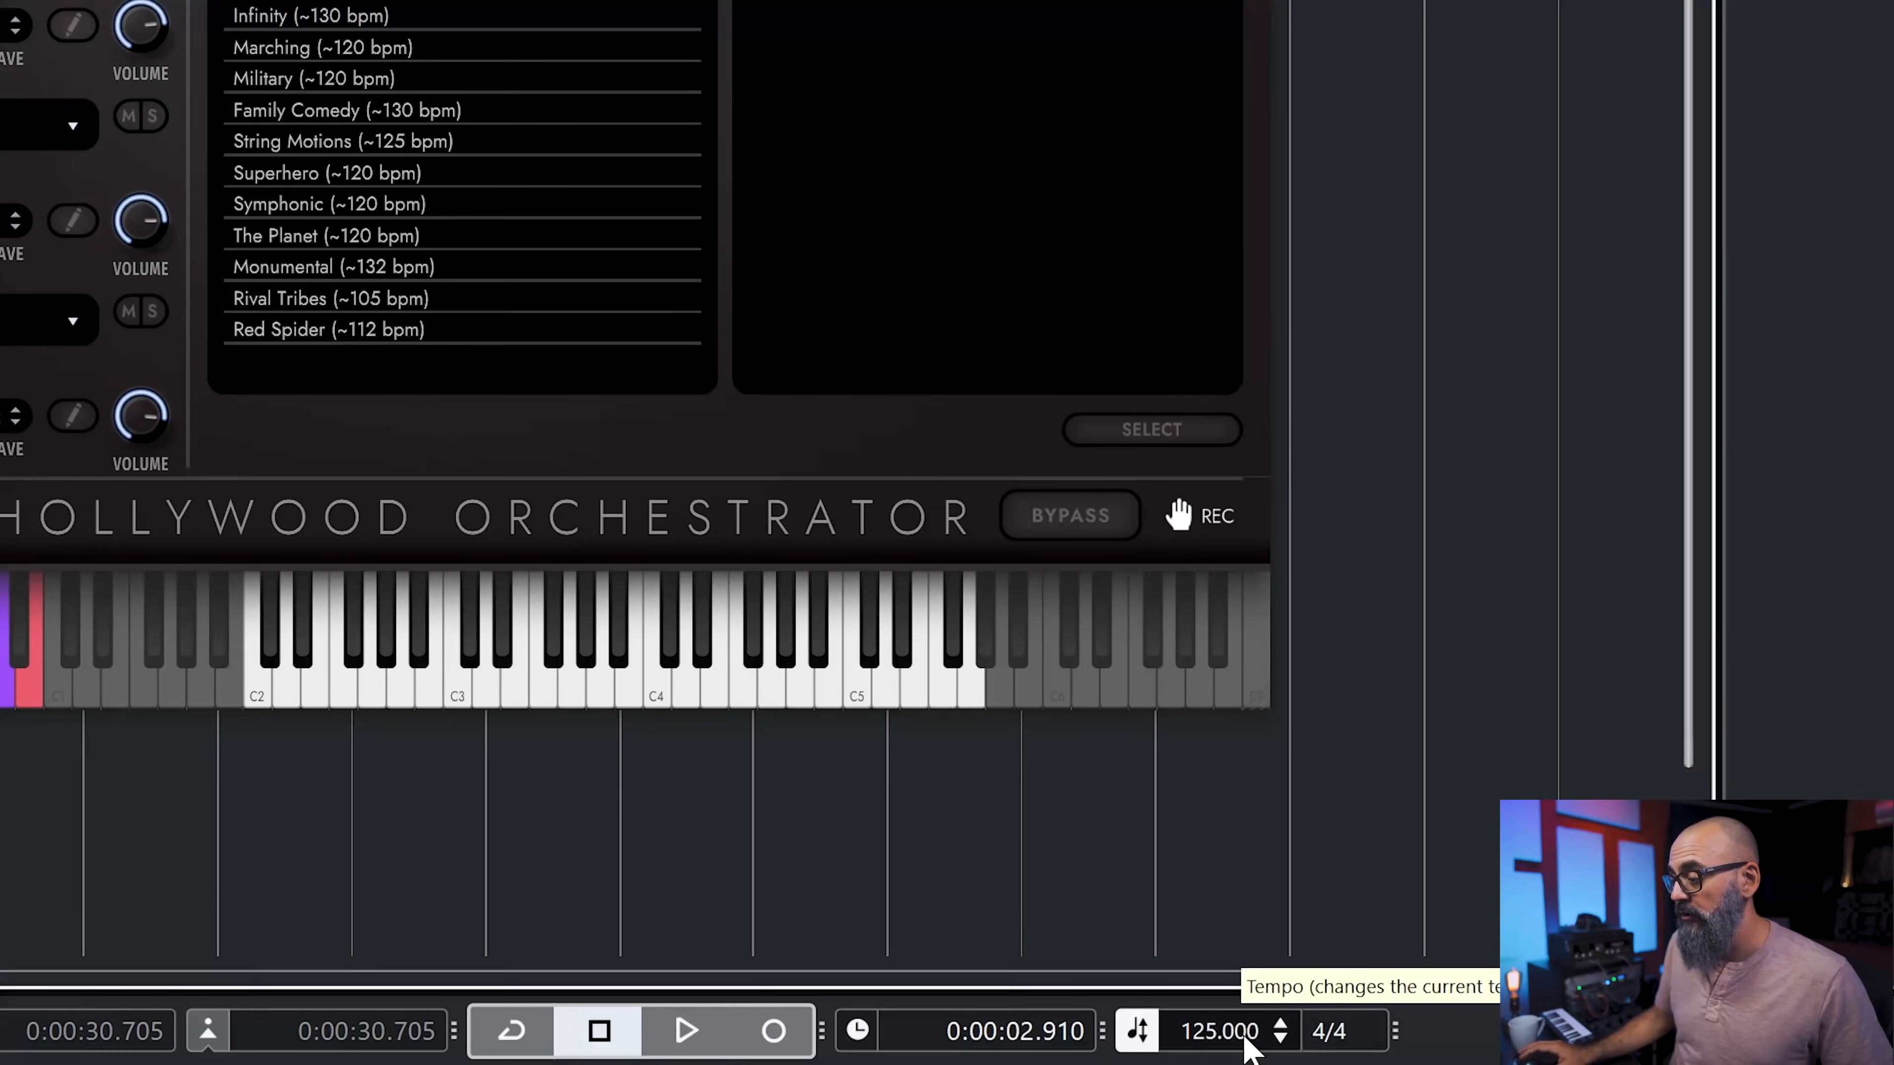
# Step: Set the project tempo to 120 bpm
pyautogui.doubleClick(1242, 1033)
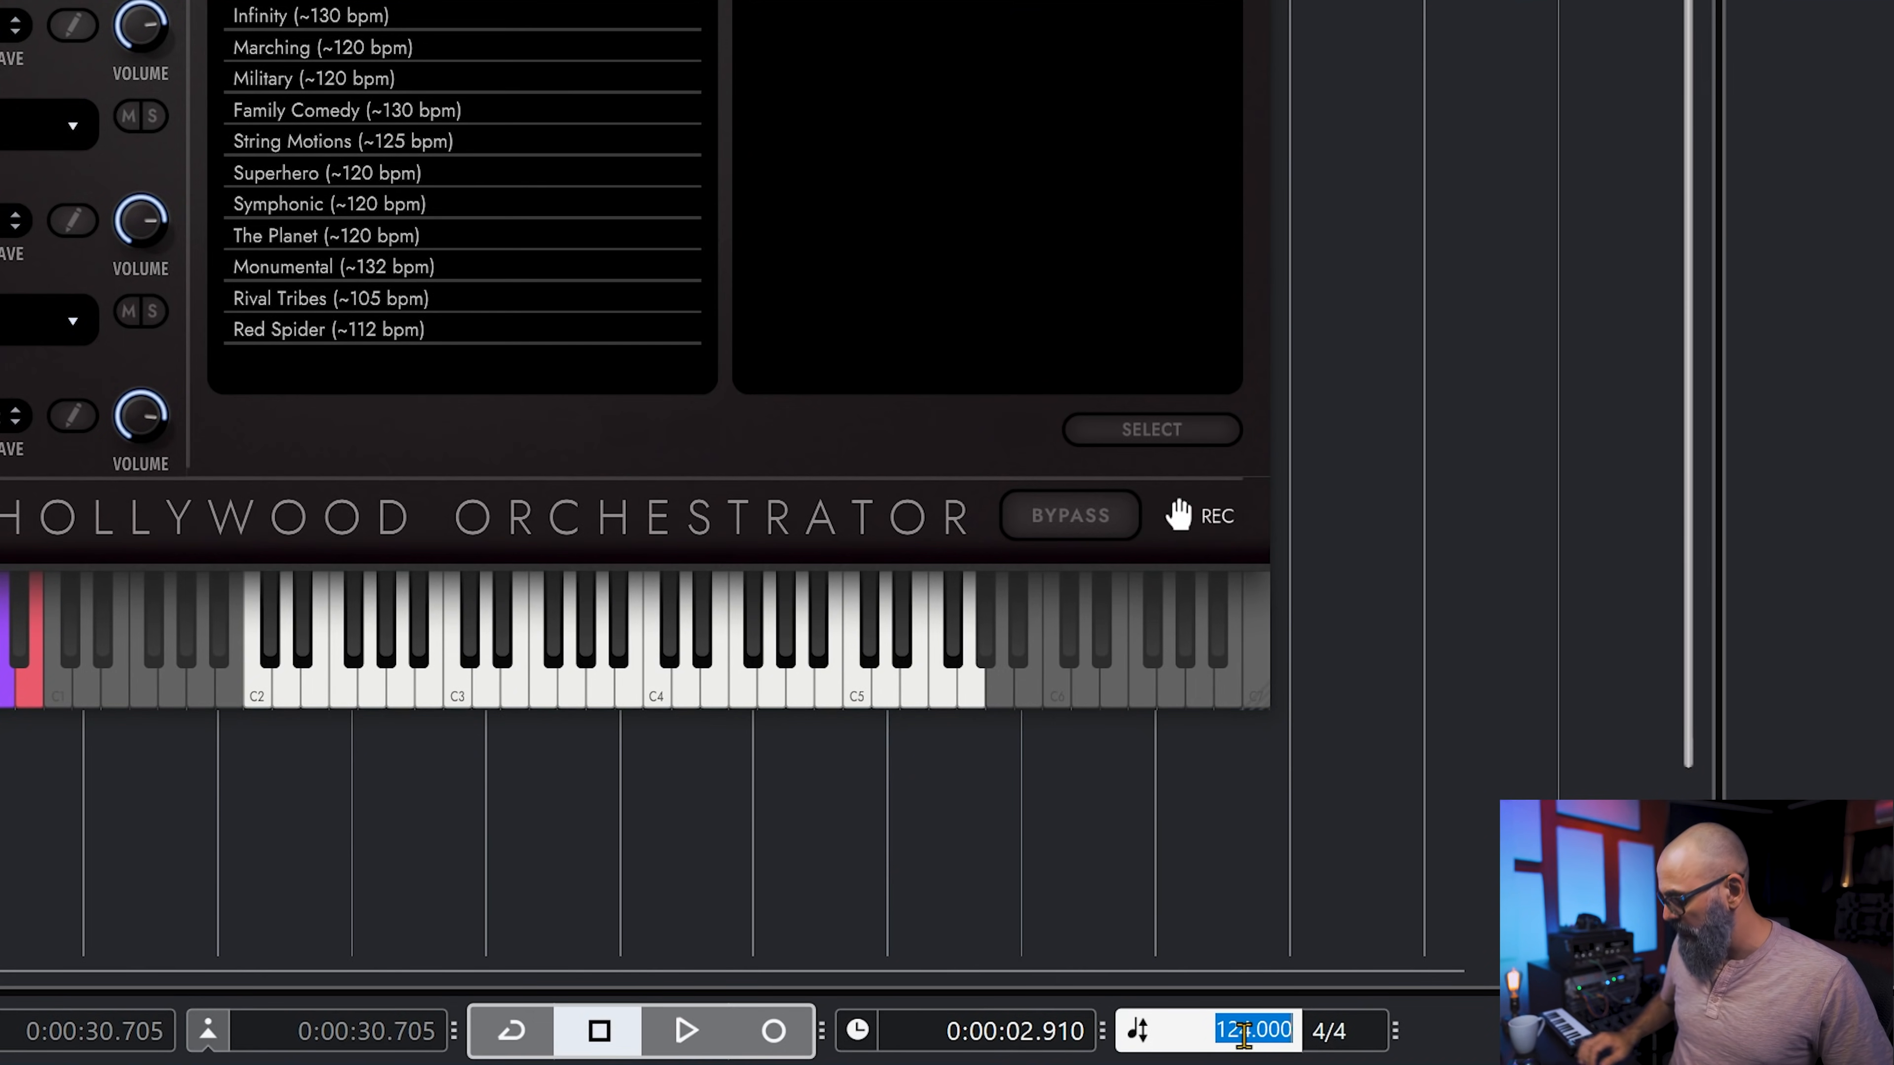
pyautogui.write('120')
pyautogui.press('Return')
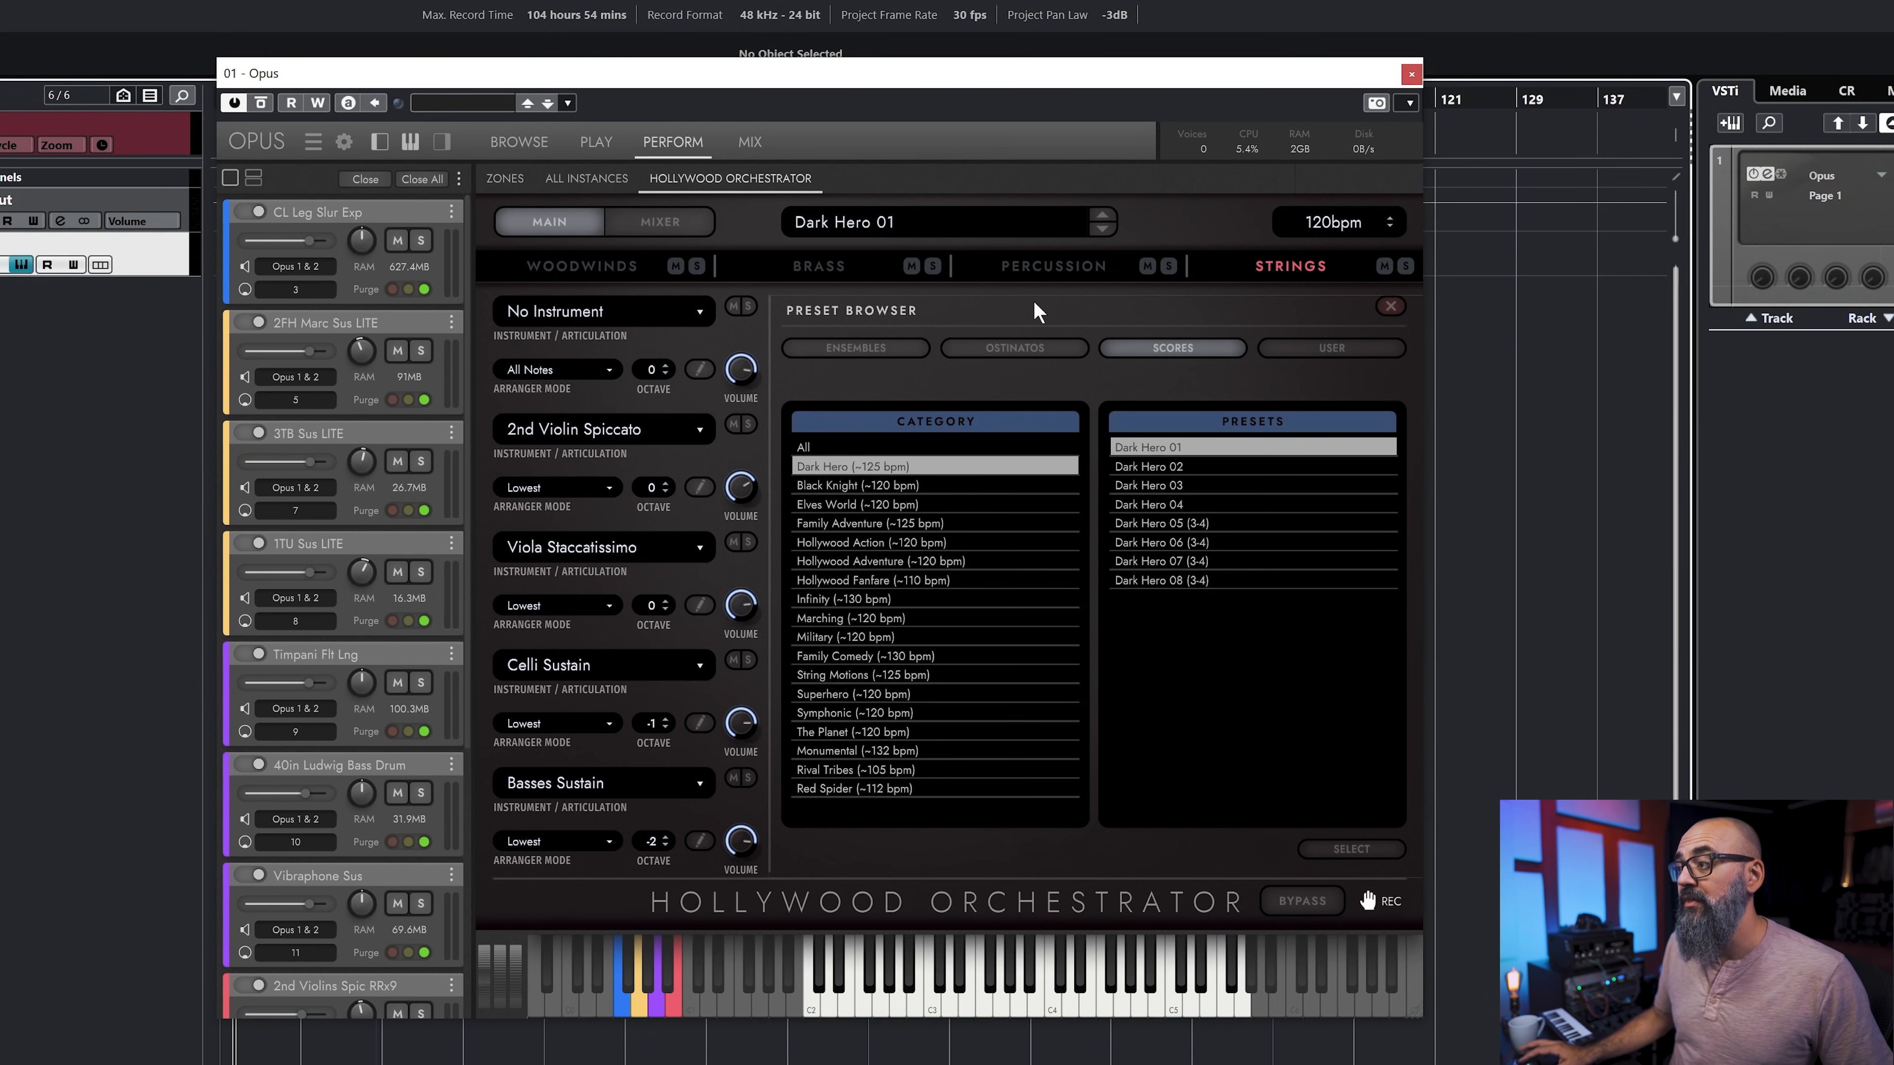
# Step: Review the instruments the Dark Hero 01 preset uses in the woodwinds, brass, percussion and strings sections
pyautogui.click(609, 265)
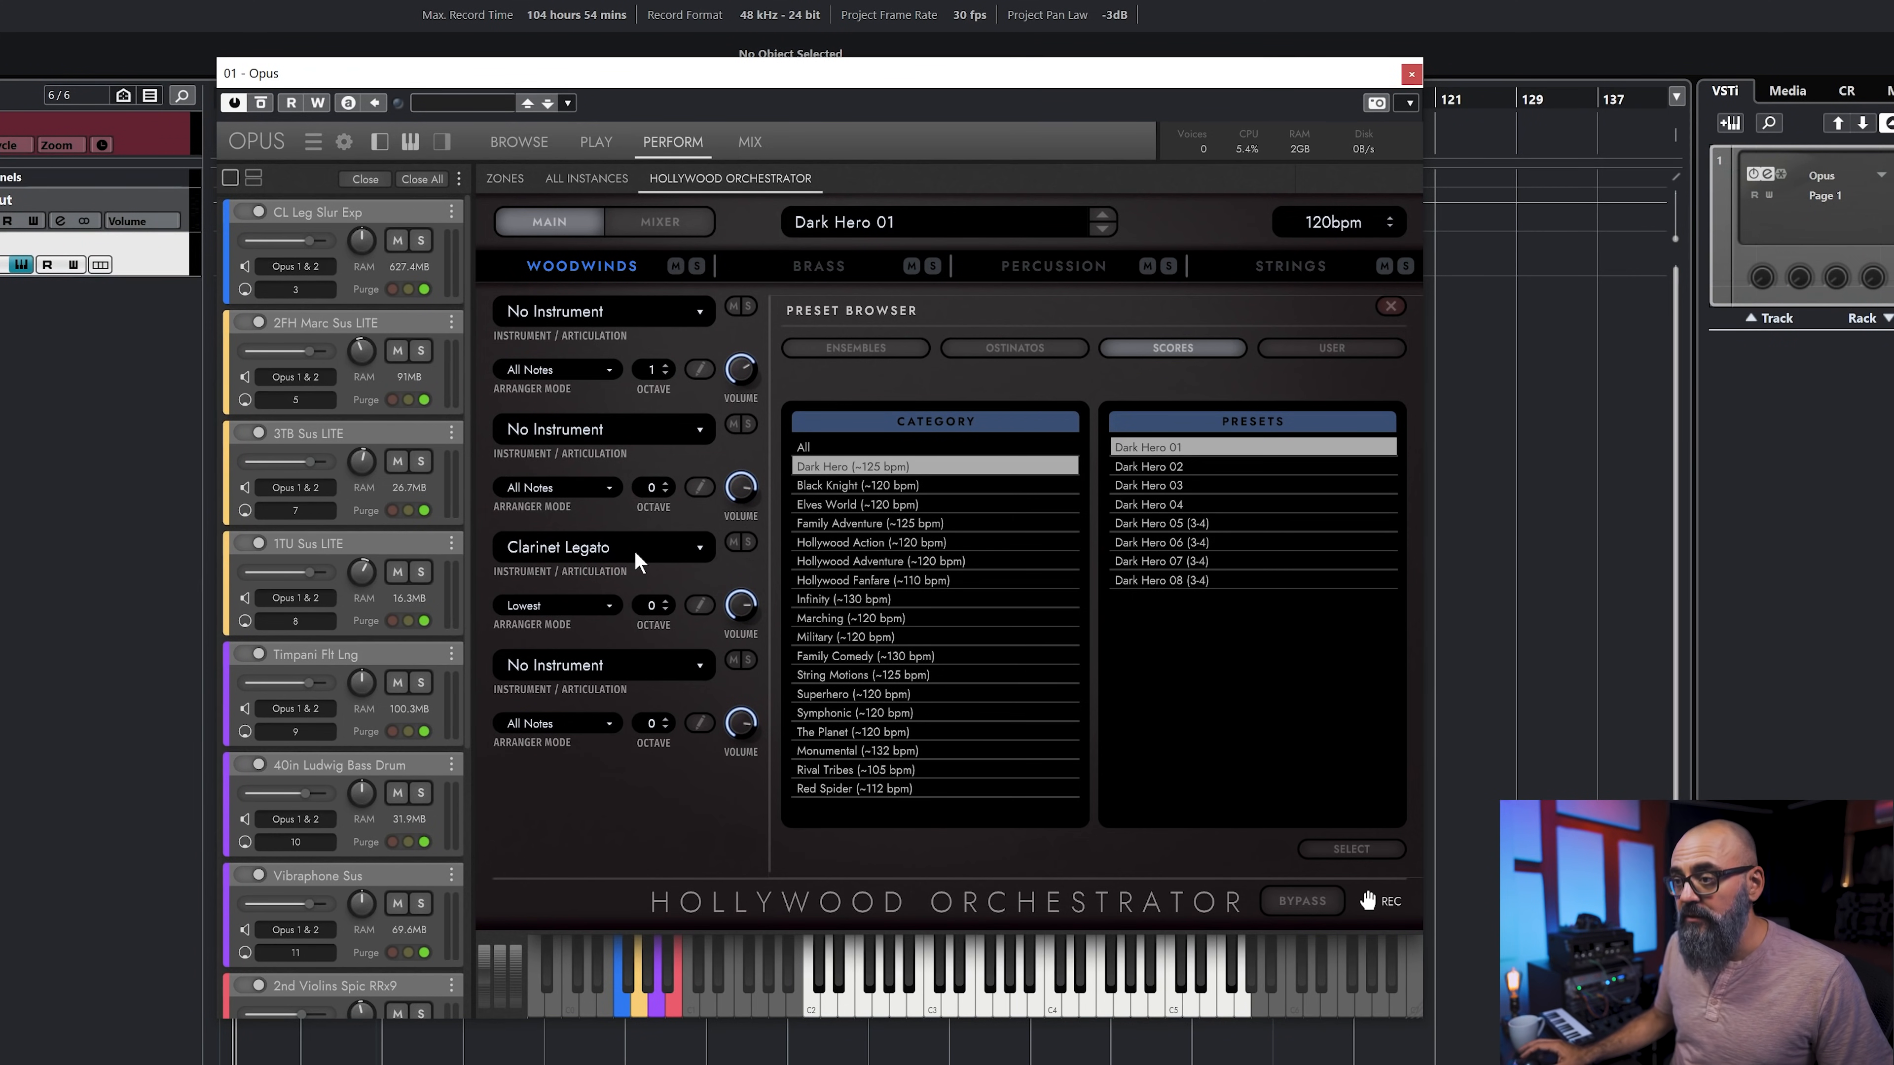
pyautogui.click(829, 266)
pyautogui.click(1011, 267)
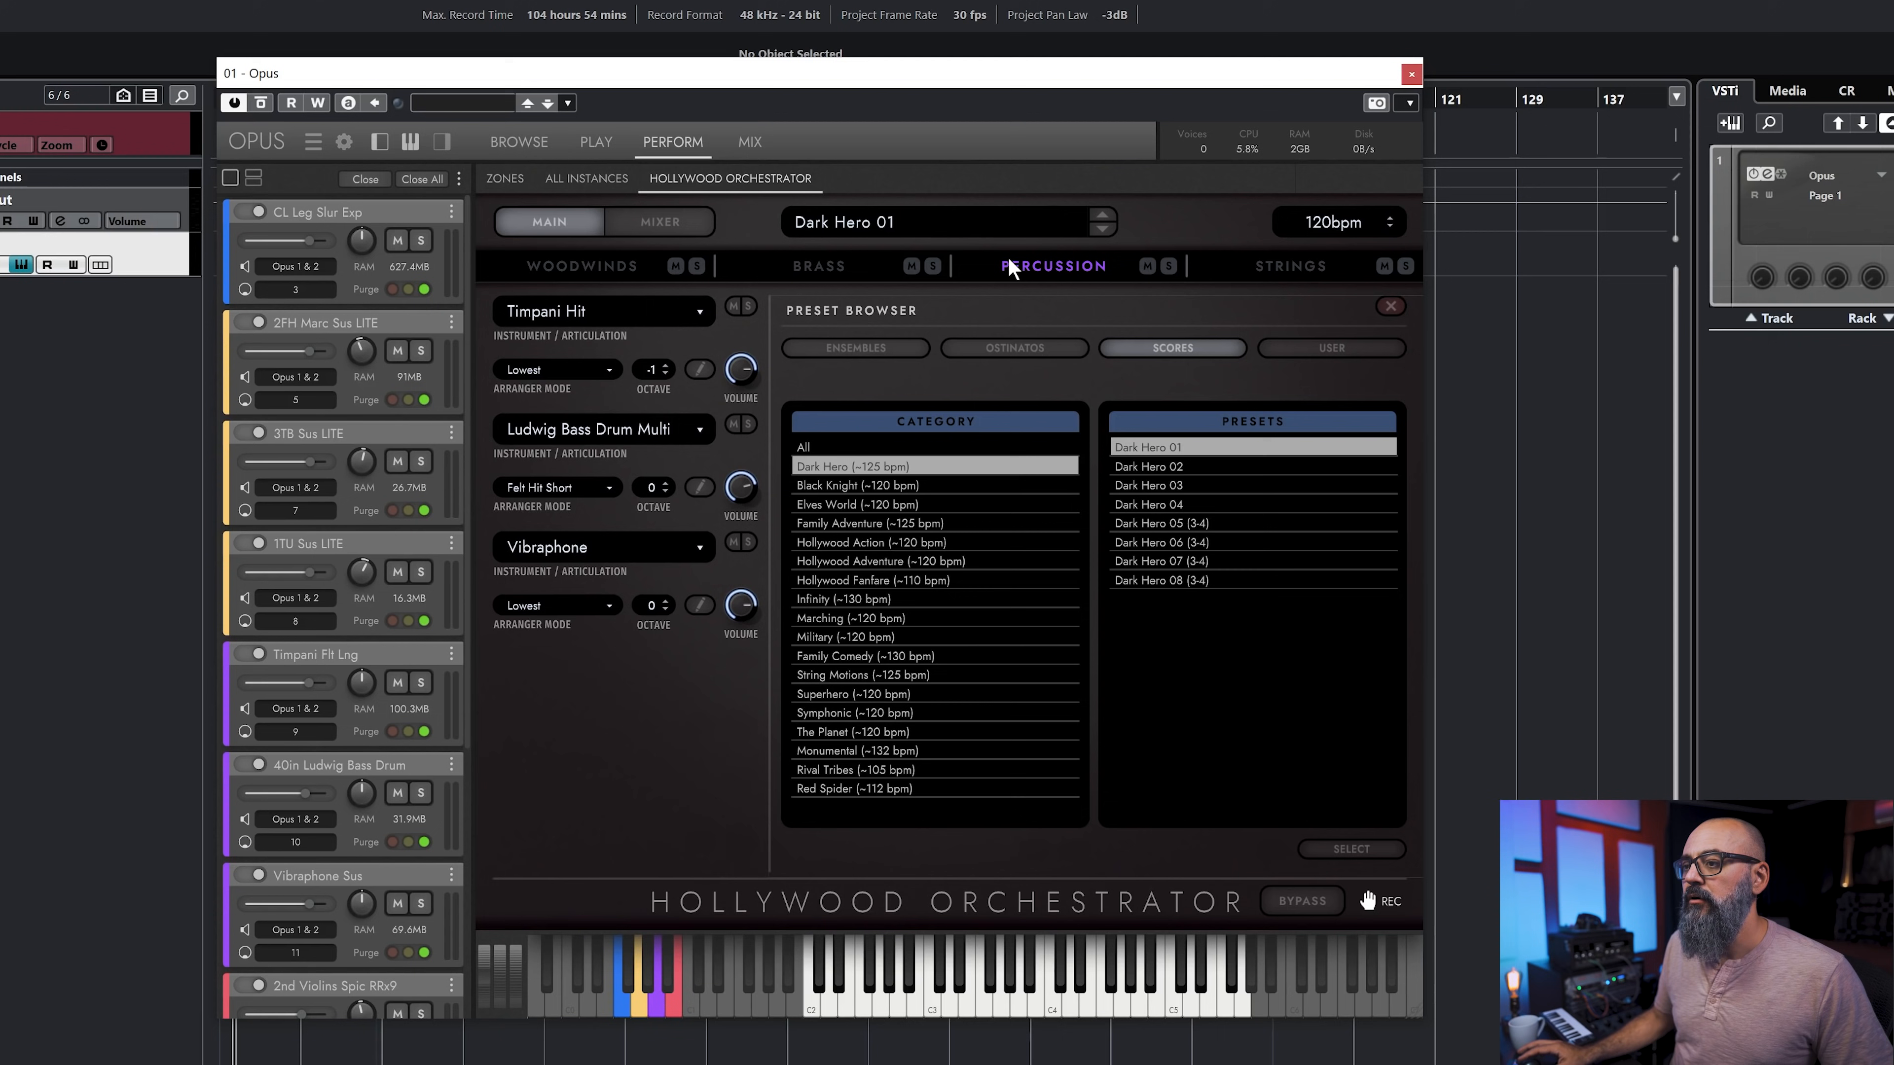
pyautogui.click(1257, 267)
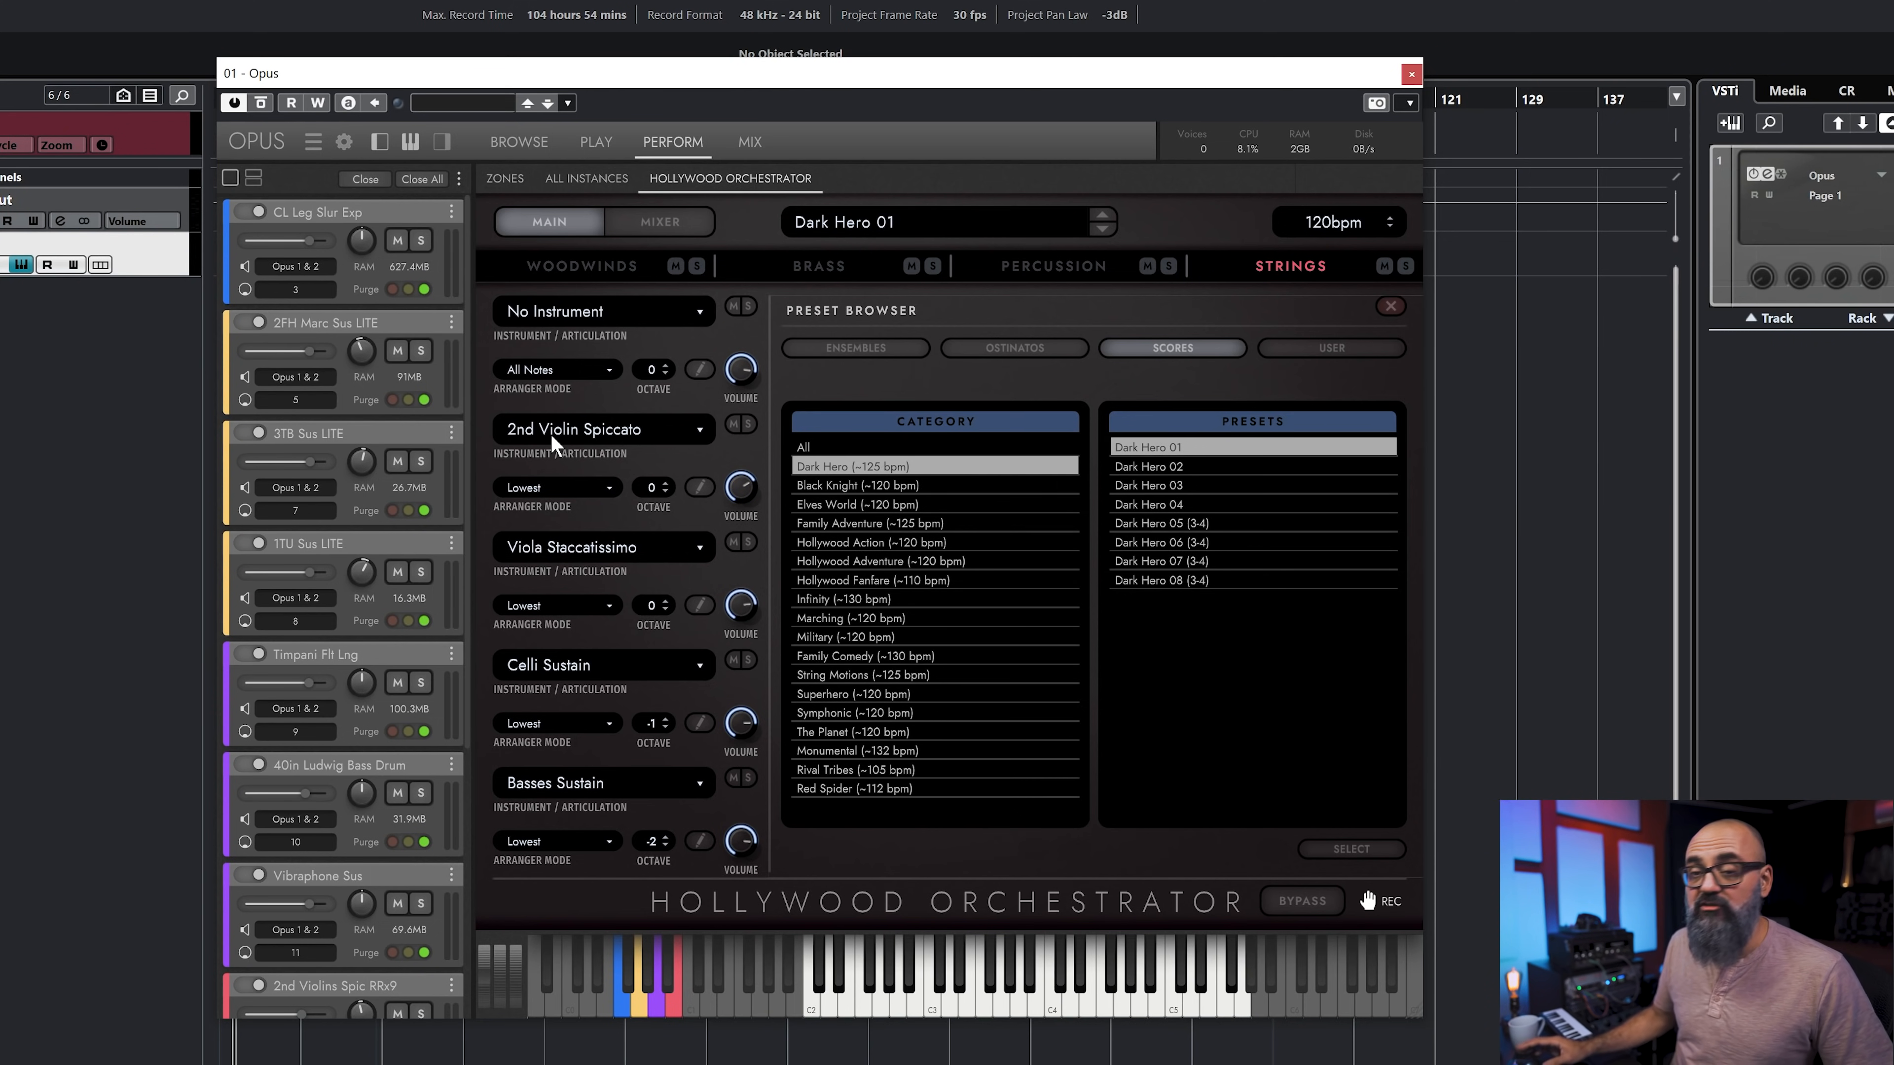
# Step: Examine the articulation choices and arranger modes available for the 2nd Violin Spiccato part without changing them
pyautogui.click(693, 437)
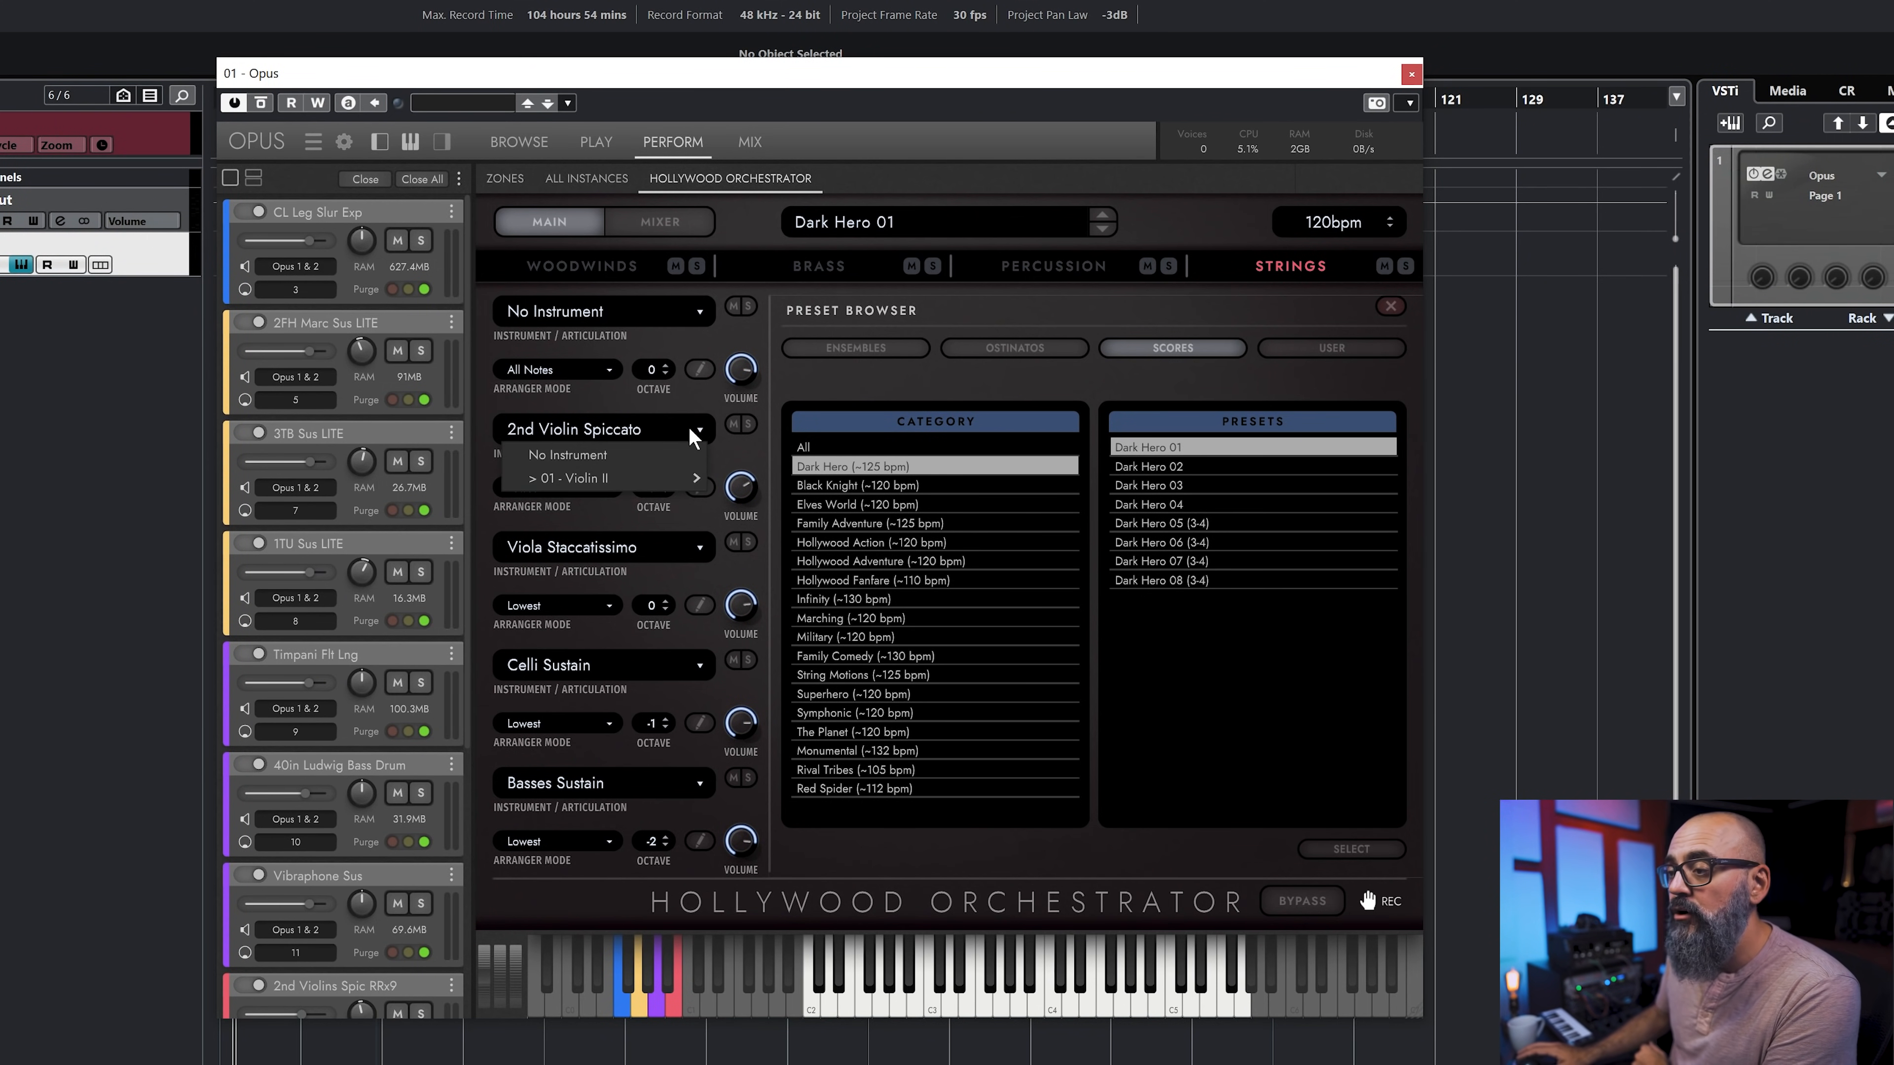
pyautogui.moveTo(641, 482)
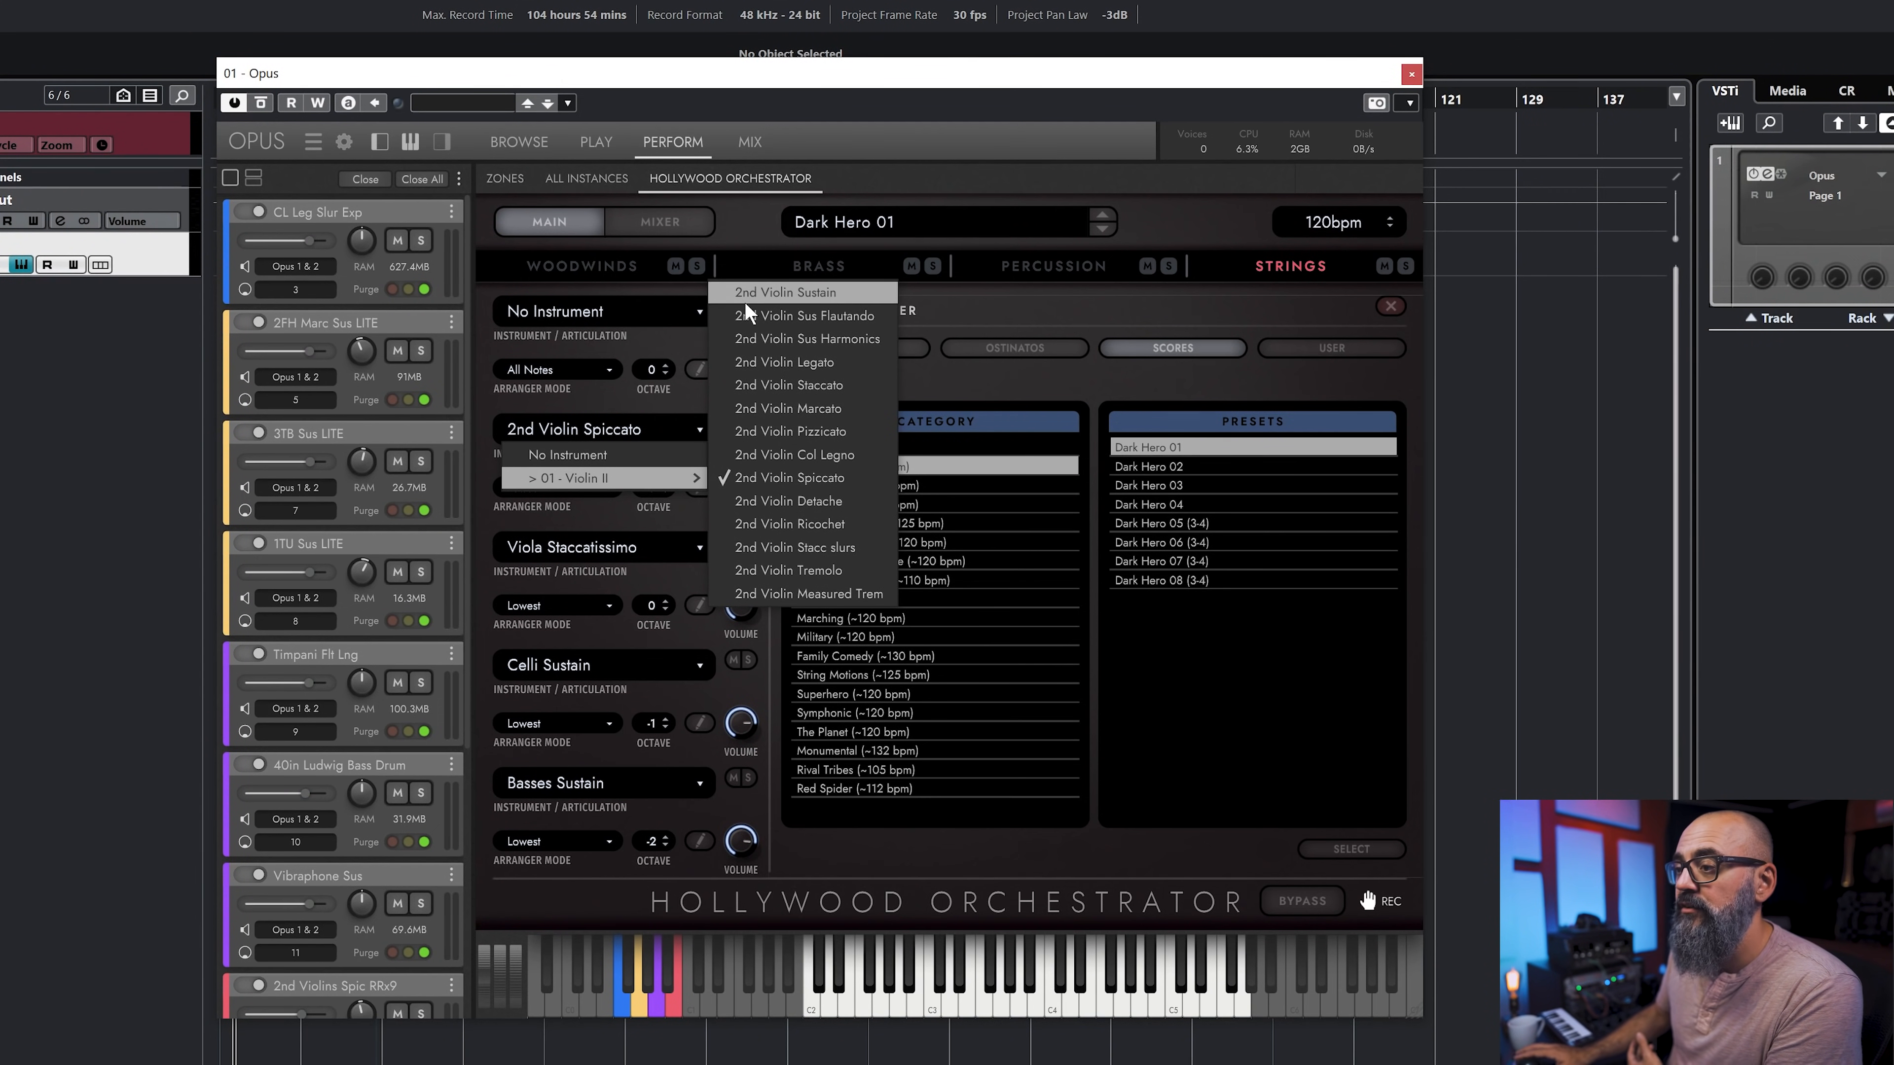
pyautogui.click(675, 487)
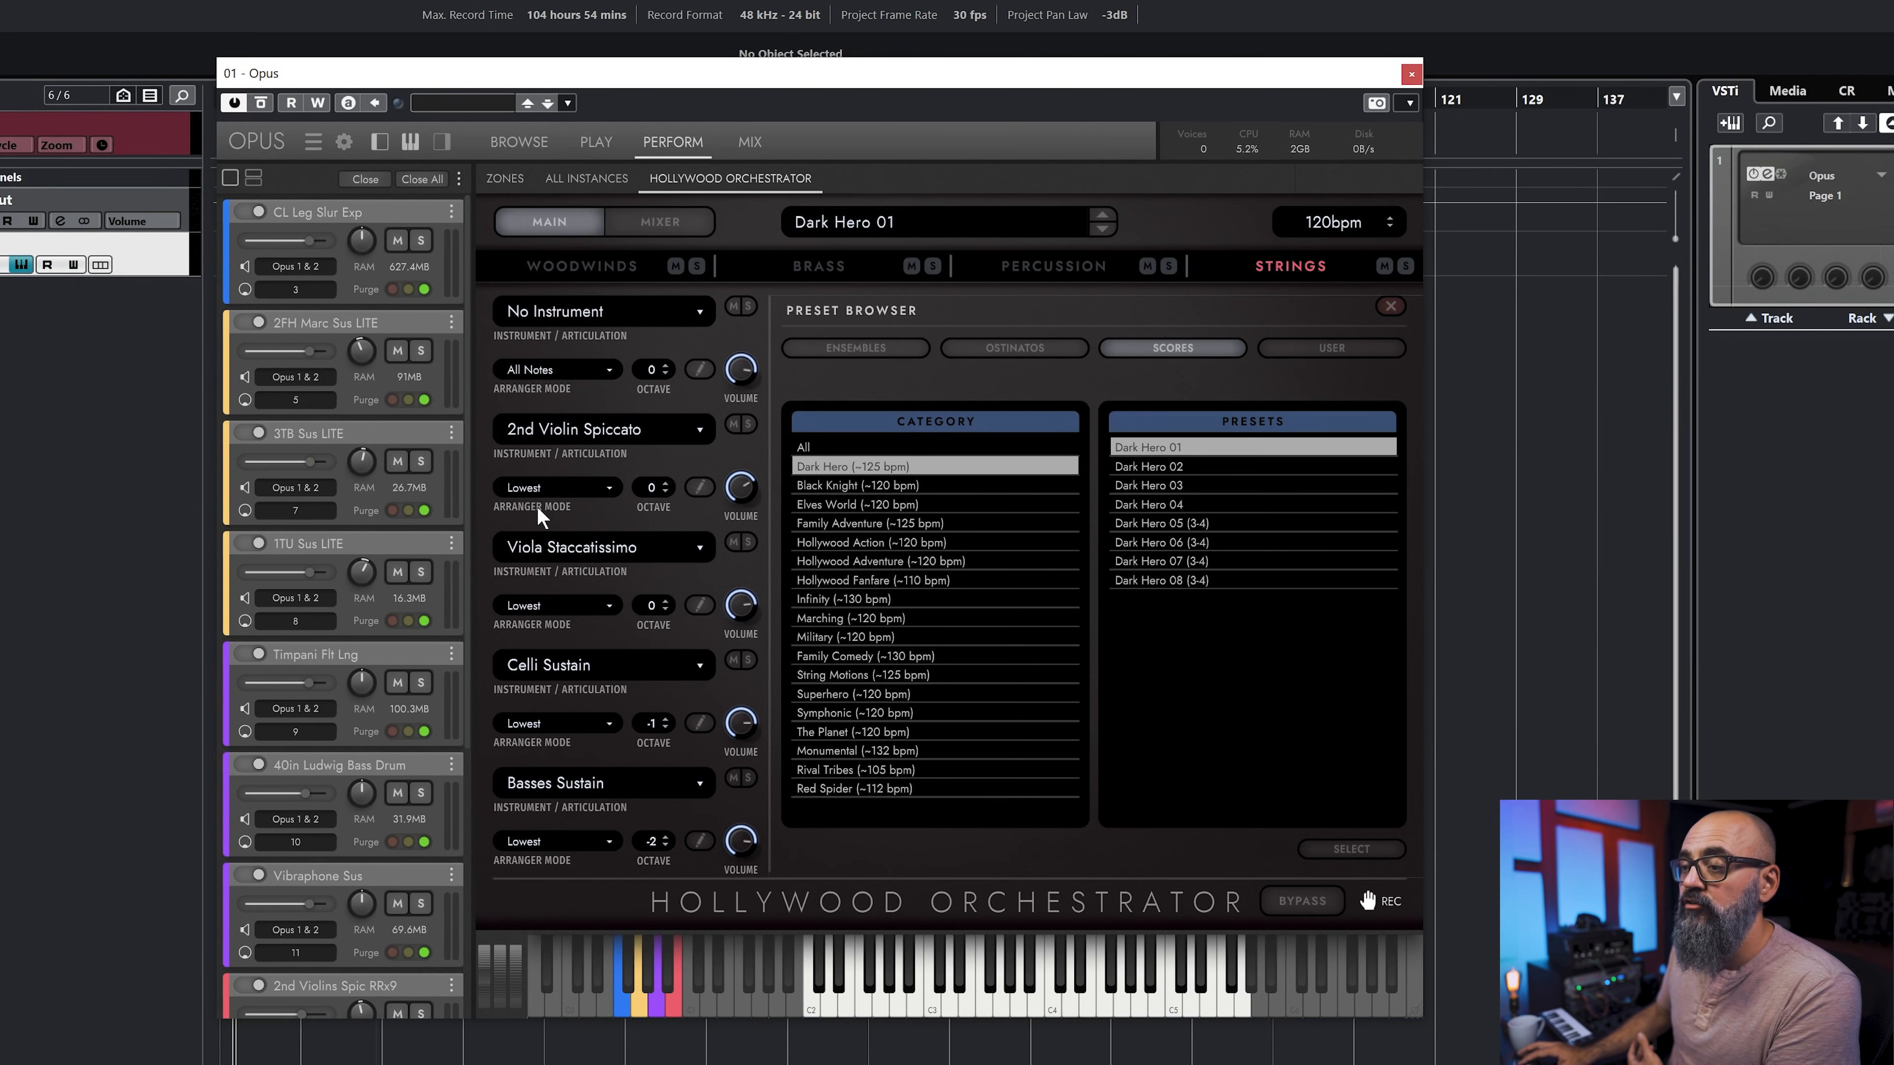
pyautogui.click(583, 489)
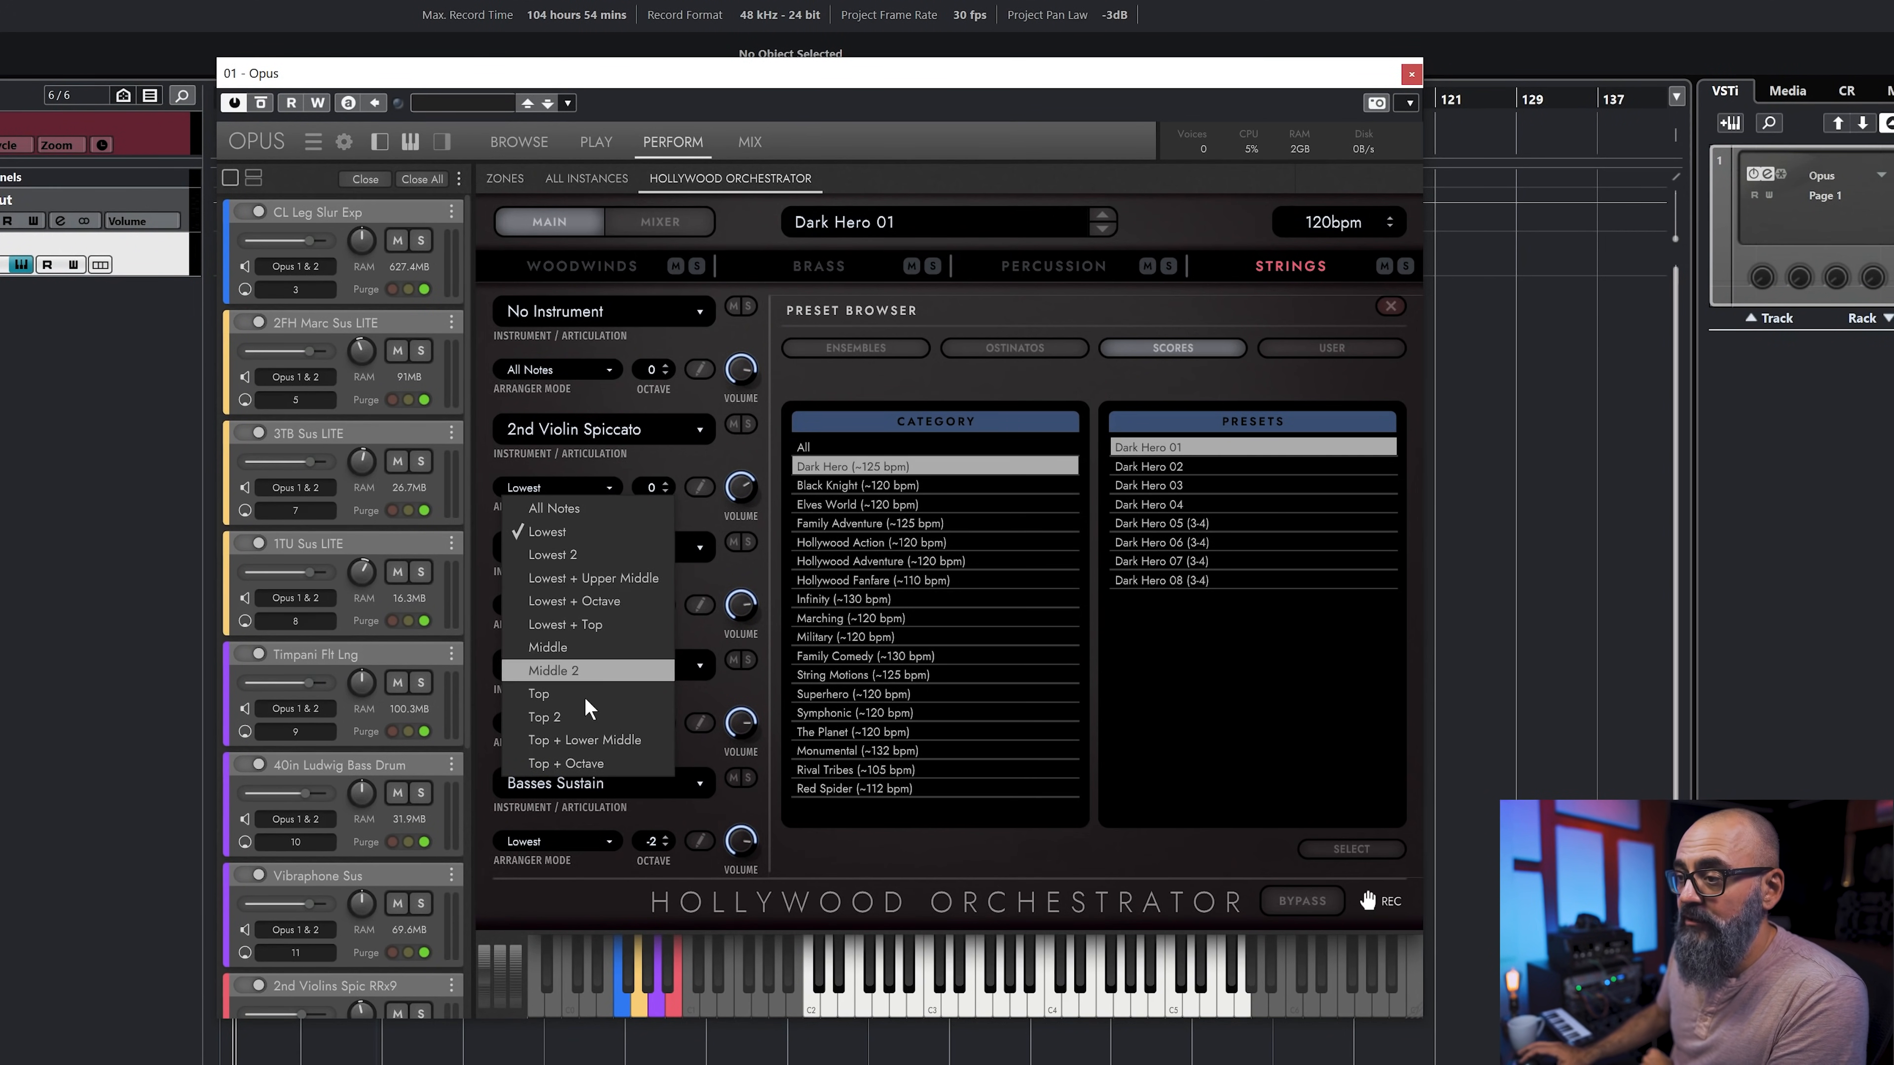
pyautogui.click(656, 470)
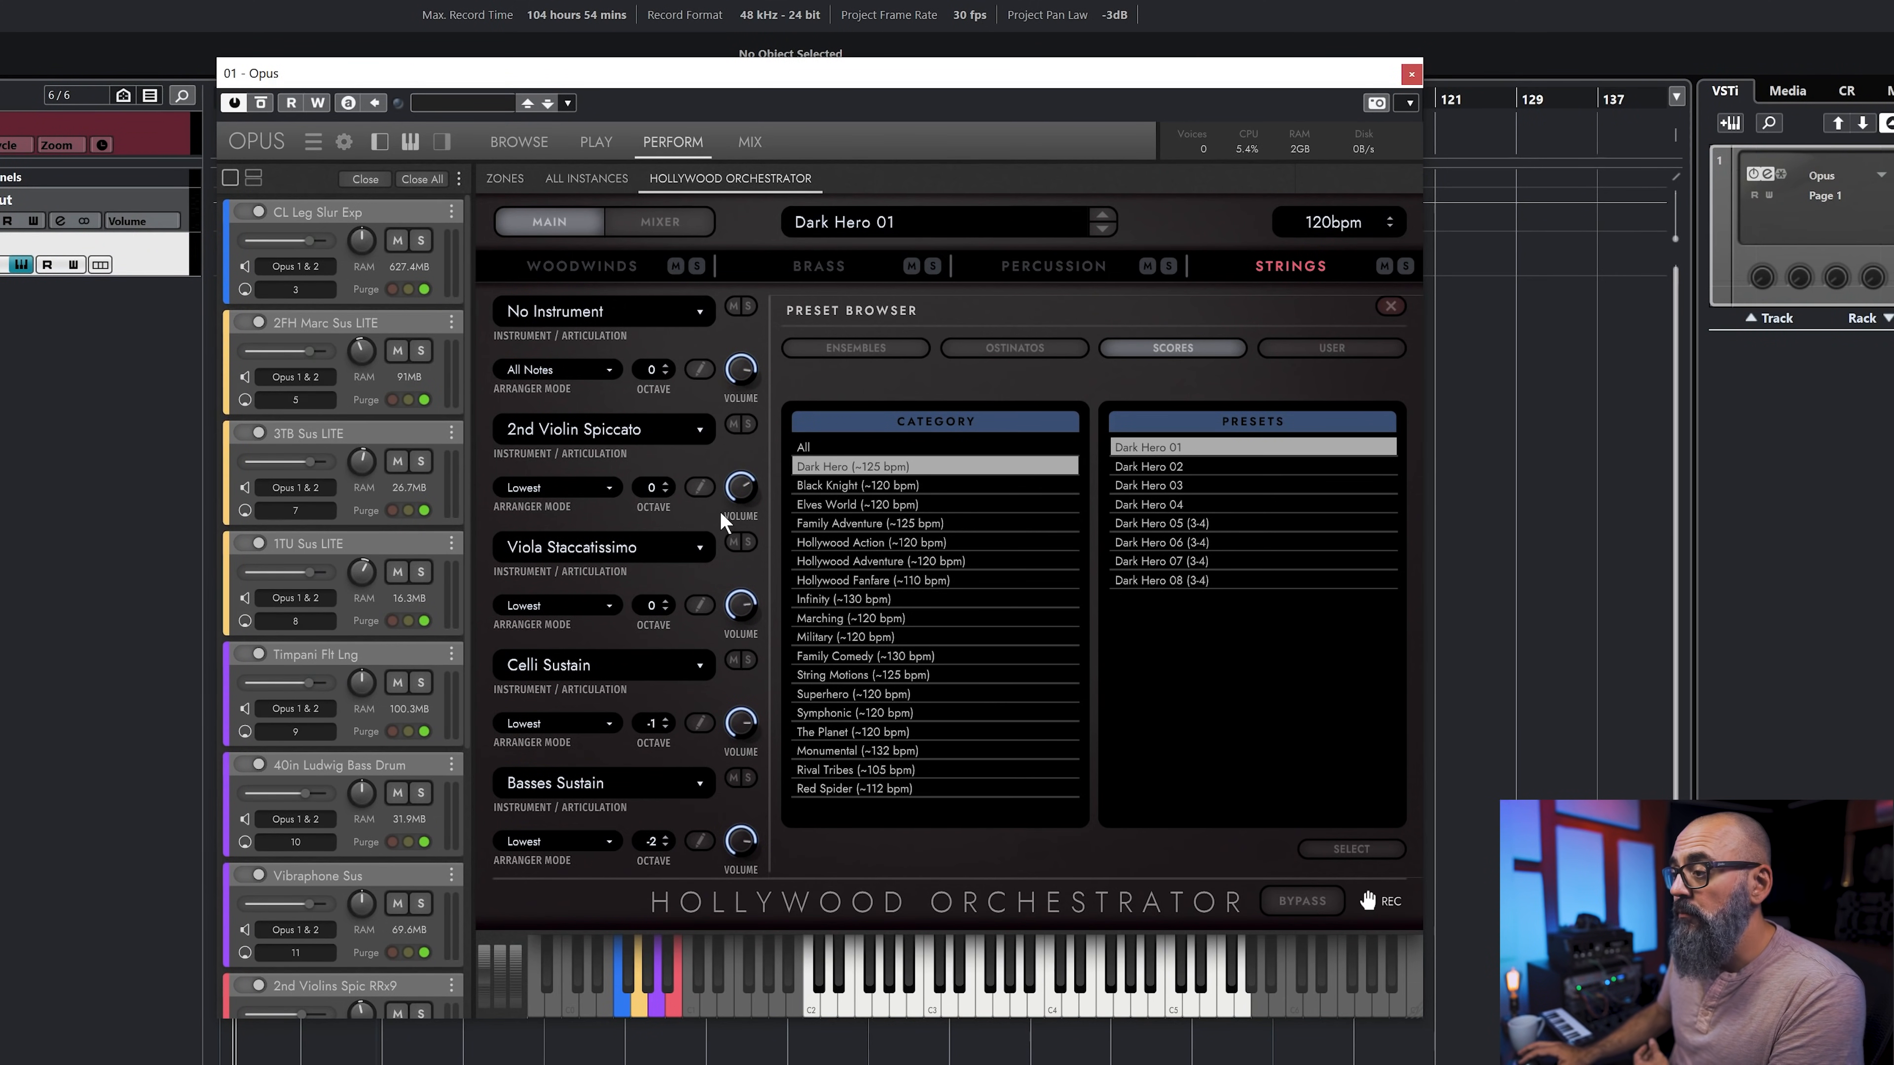
# Step: Open the note pattern of the 2nd Violin Spiccato part for editing and undo the last note change
pyautogui.click(1389, 307)
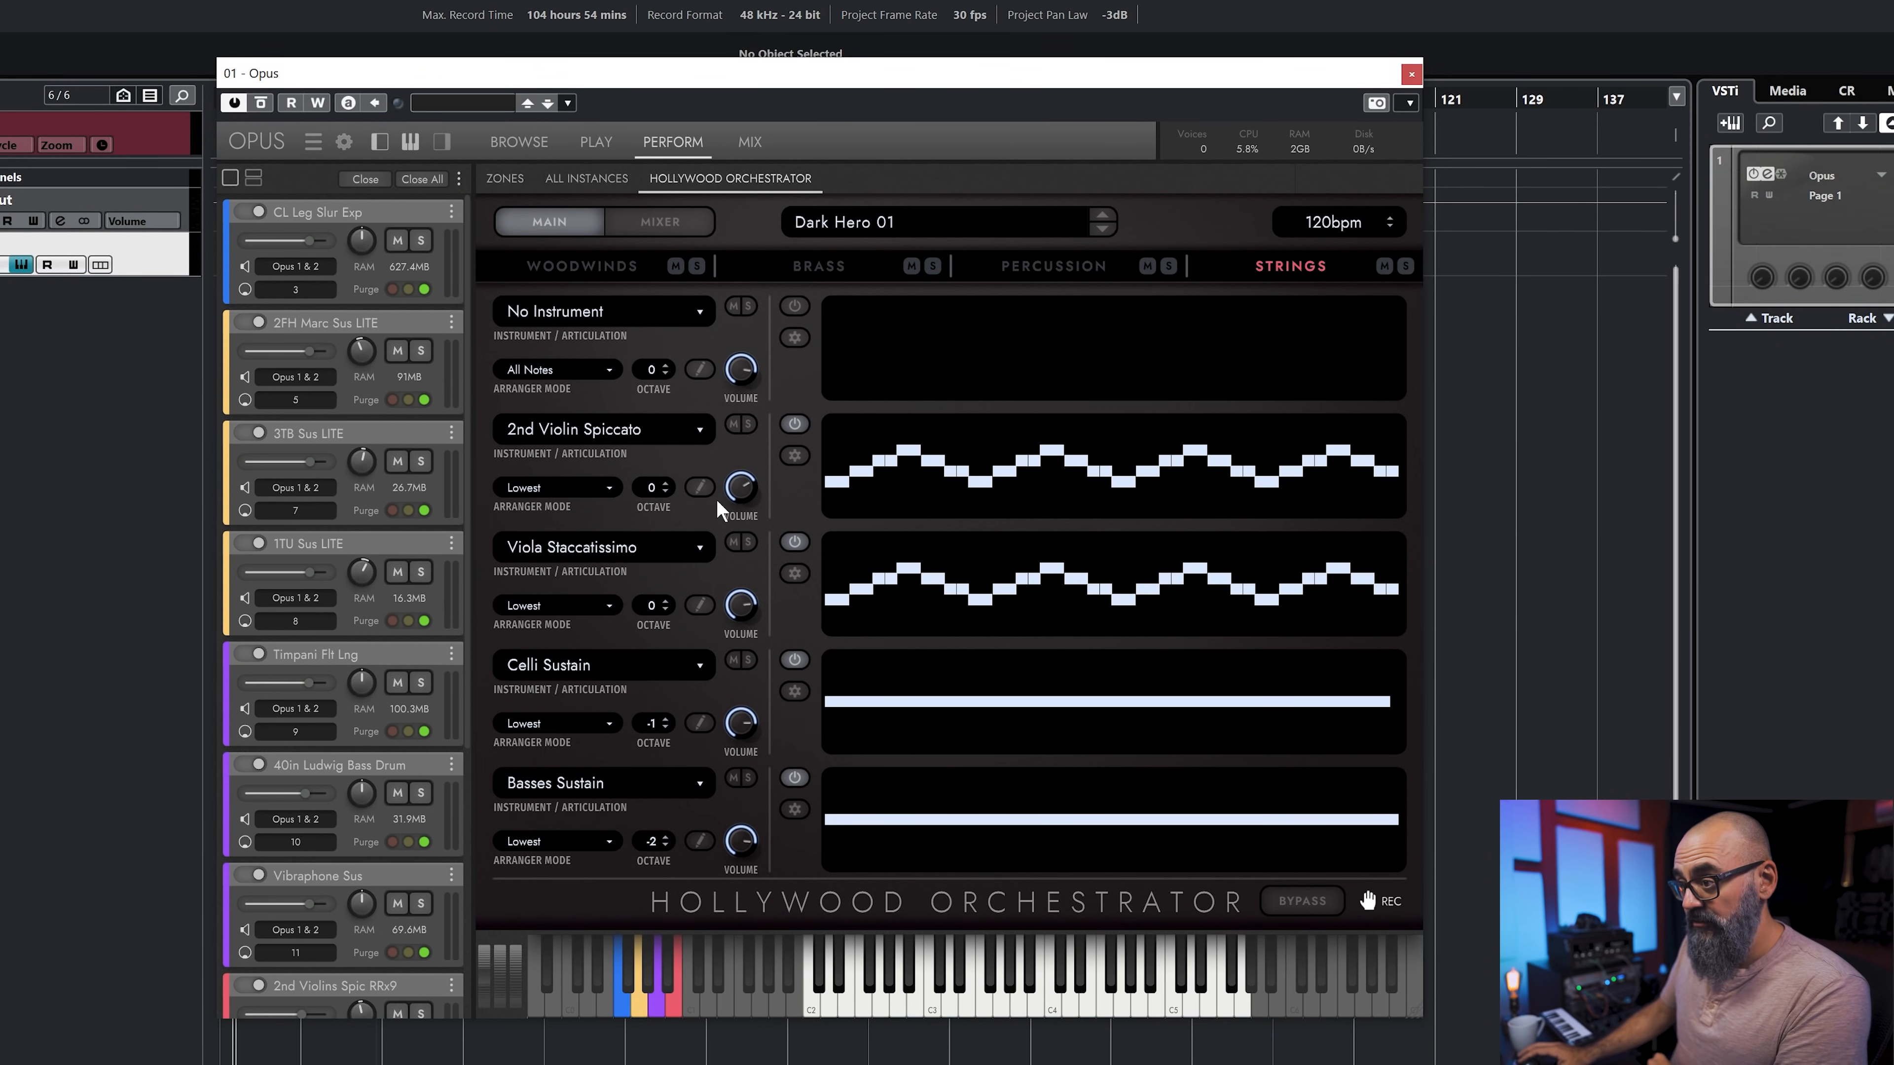
pyautogui.click(699, 488)
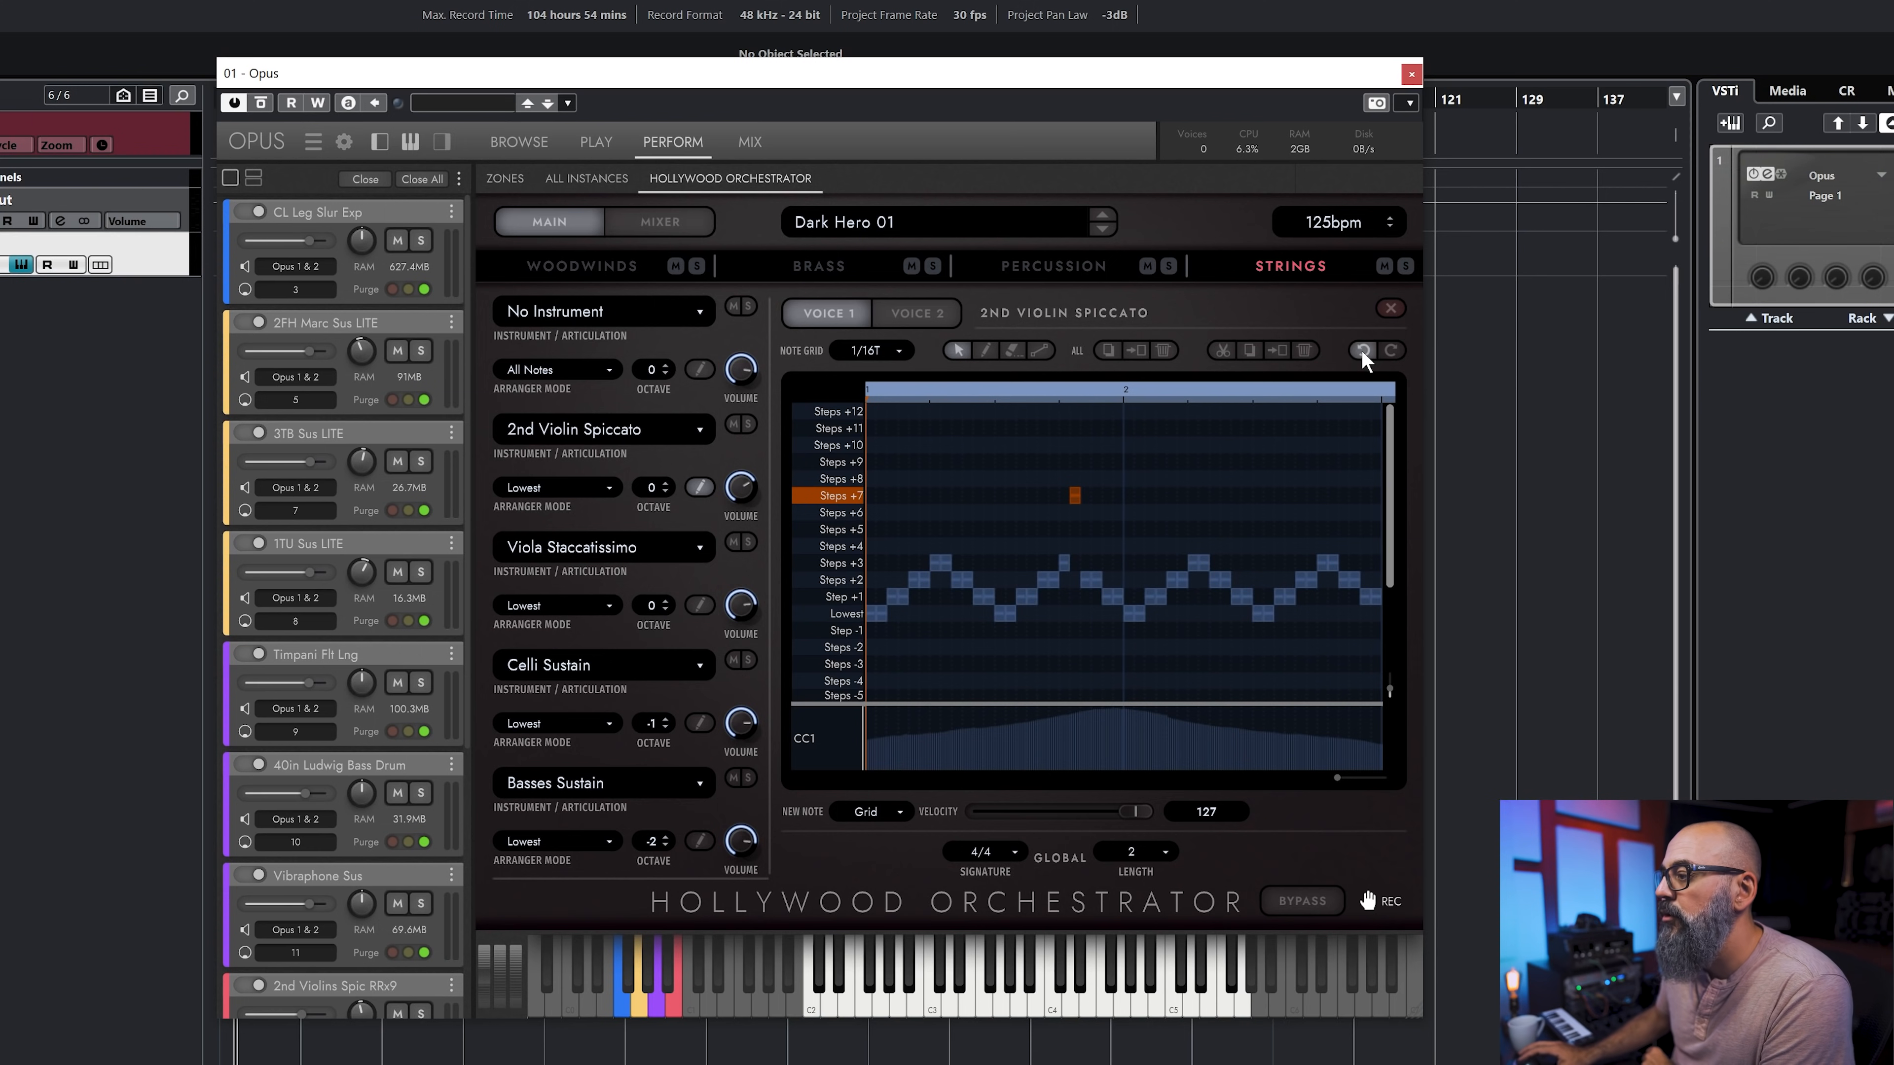
pyautogui.click(1363, 351)
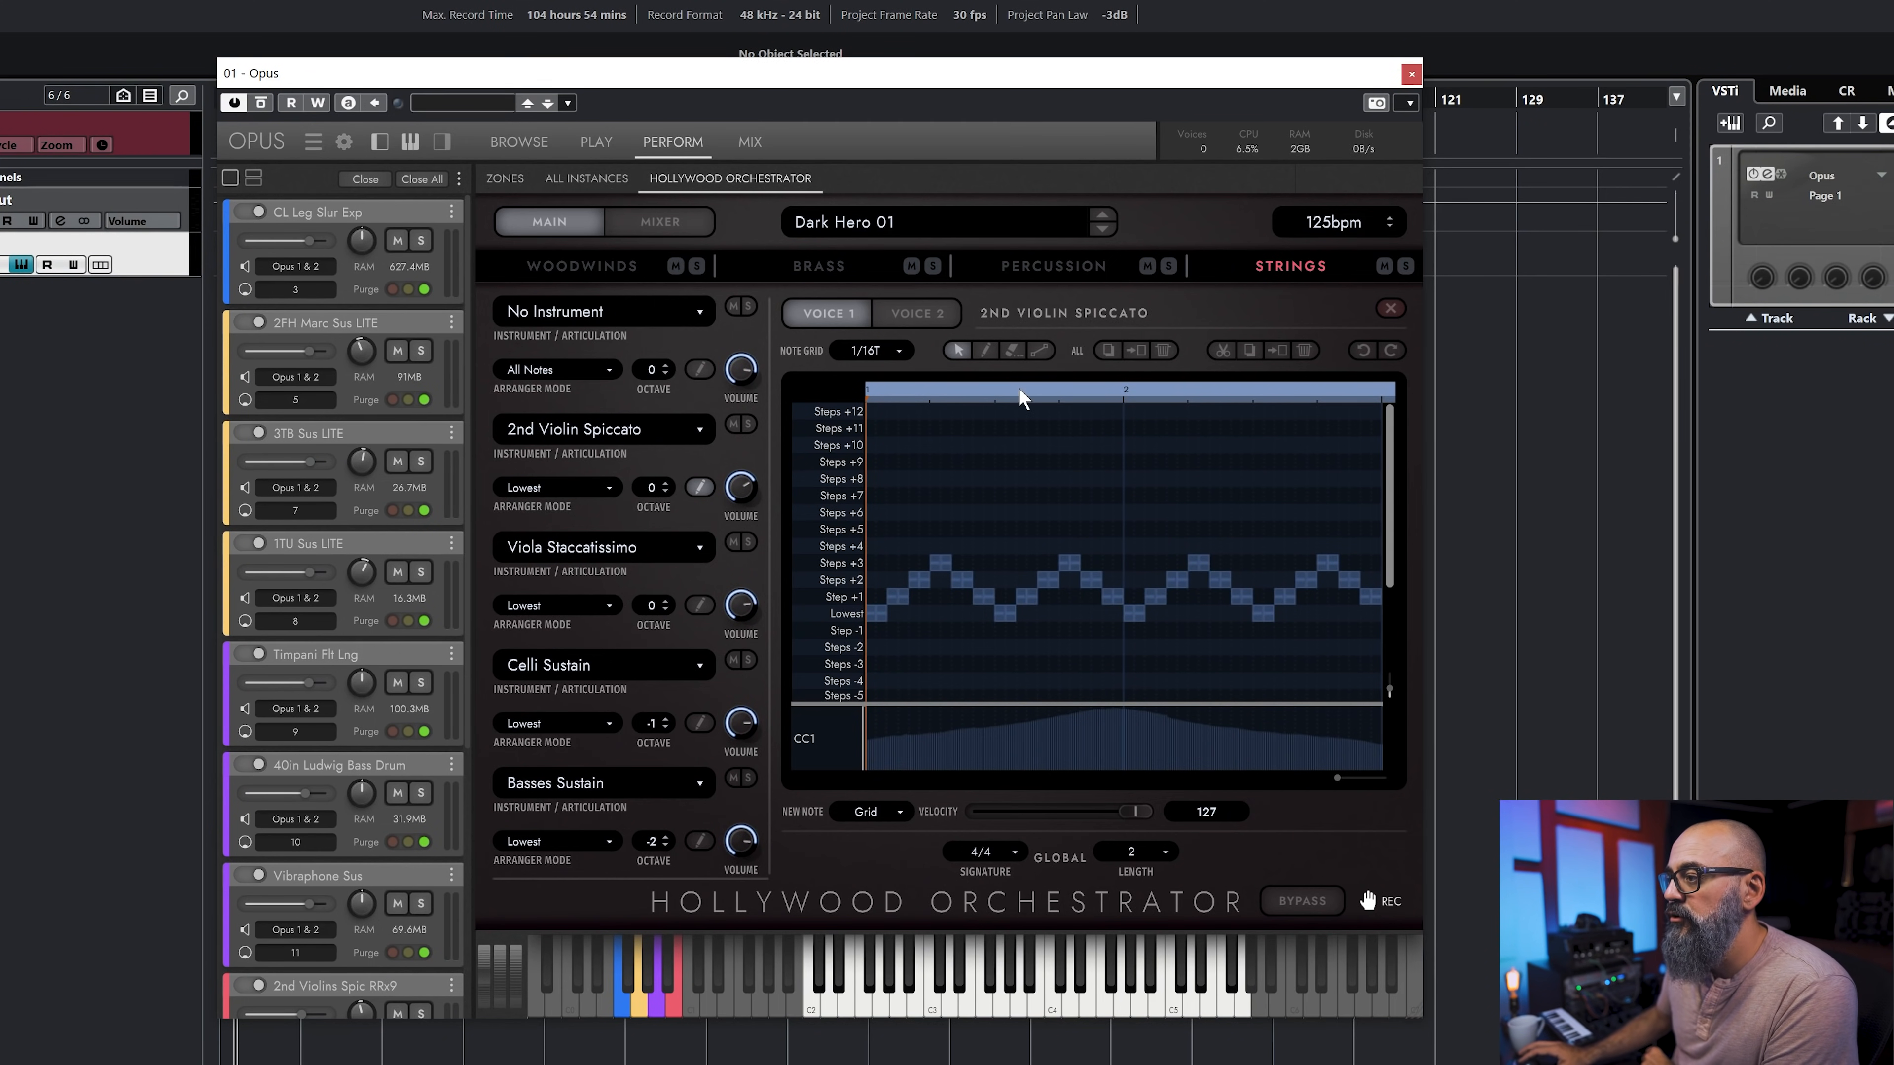
# Step: Draw four extra notes above the 2nd Violin Spiccato pattern, at Steps +5, +8, +8 and +10
pyautogui.click(985, 353)
pyautogui.click(1052, 530)
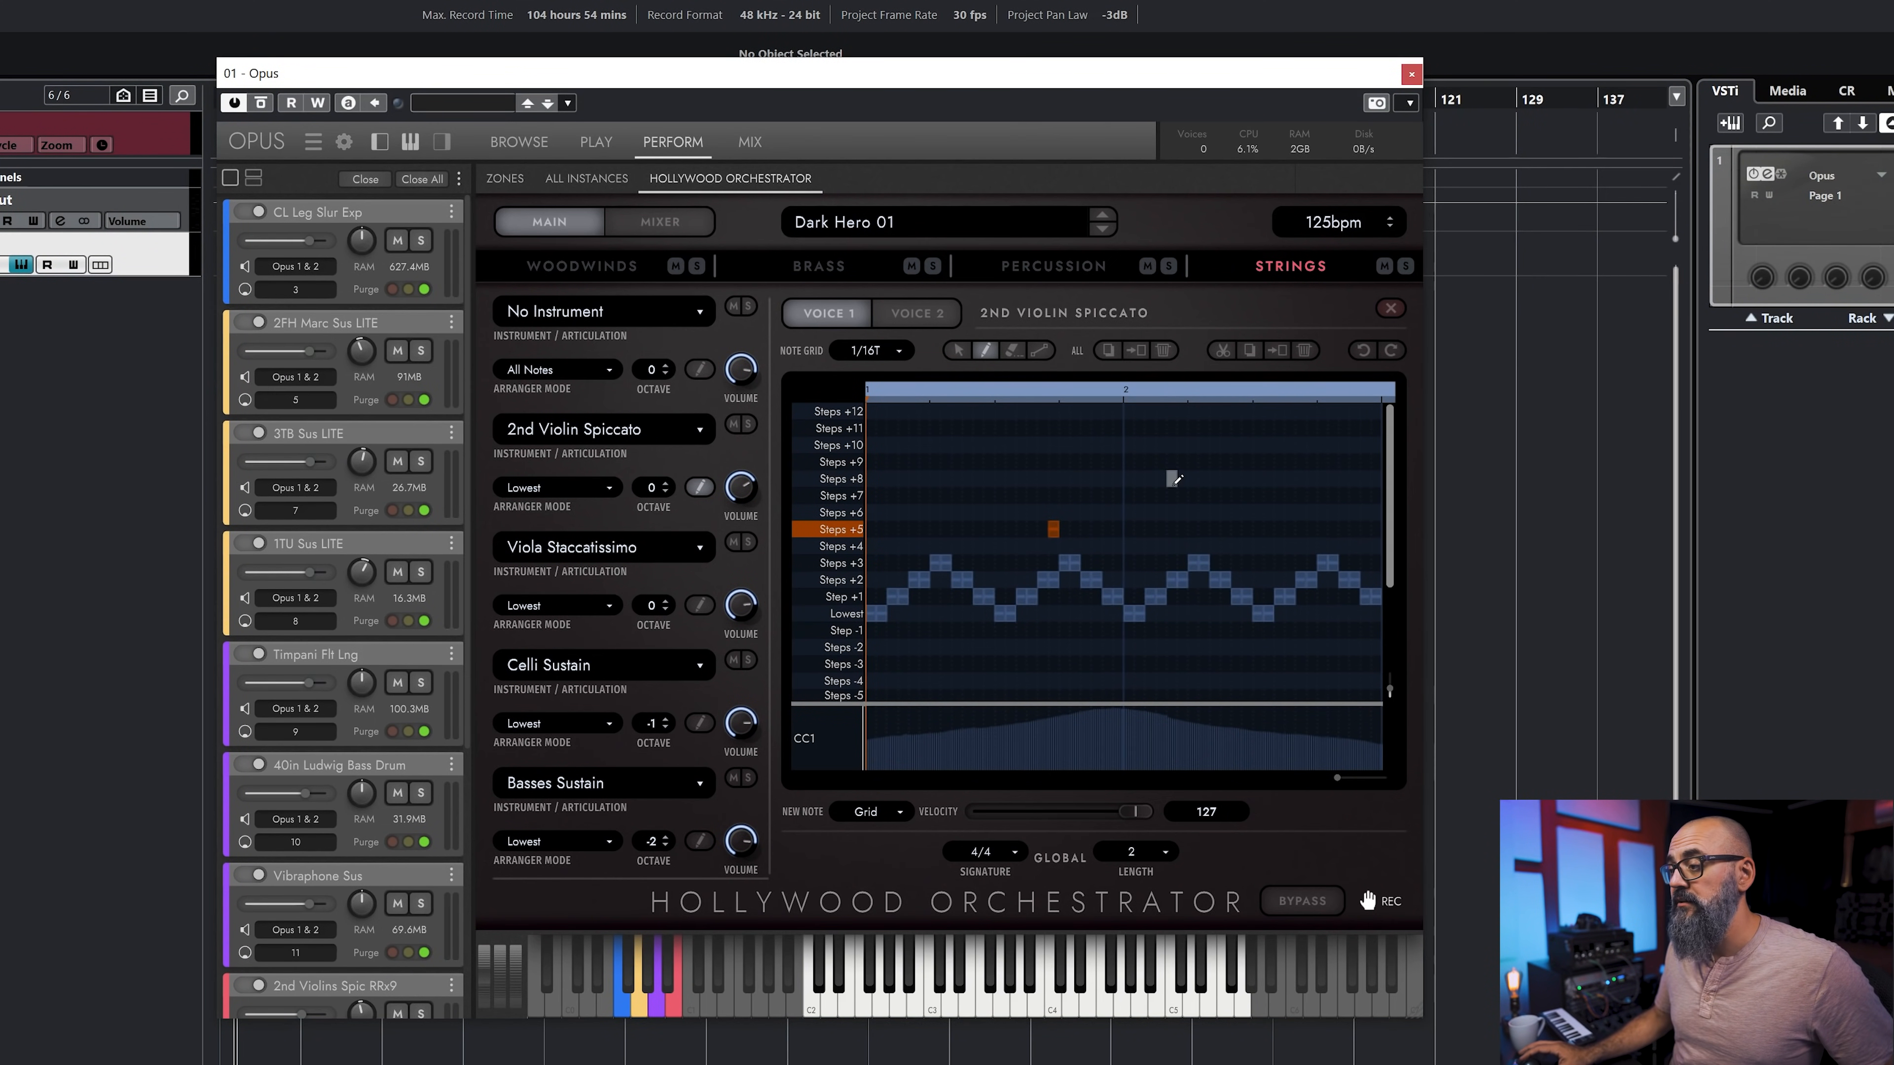
pyautogui.click(1171, 480)
pyautogui.click(1257, 480)
pyautogui.click(1280, 445)
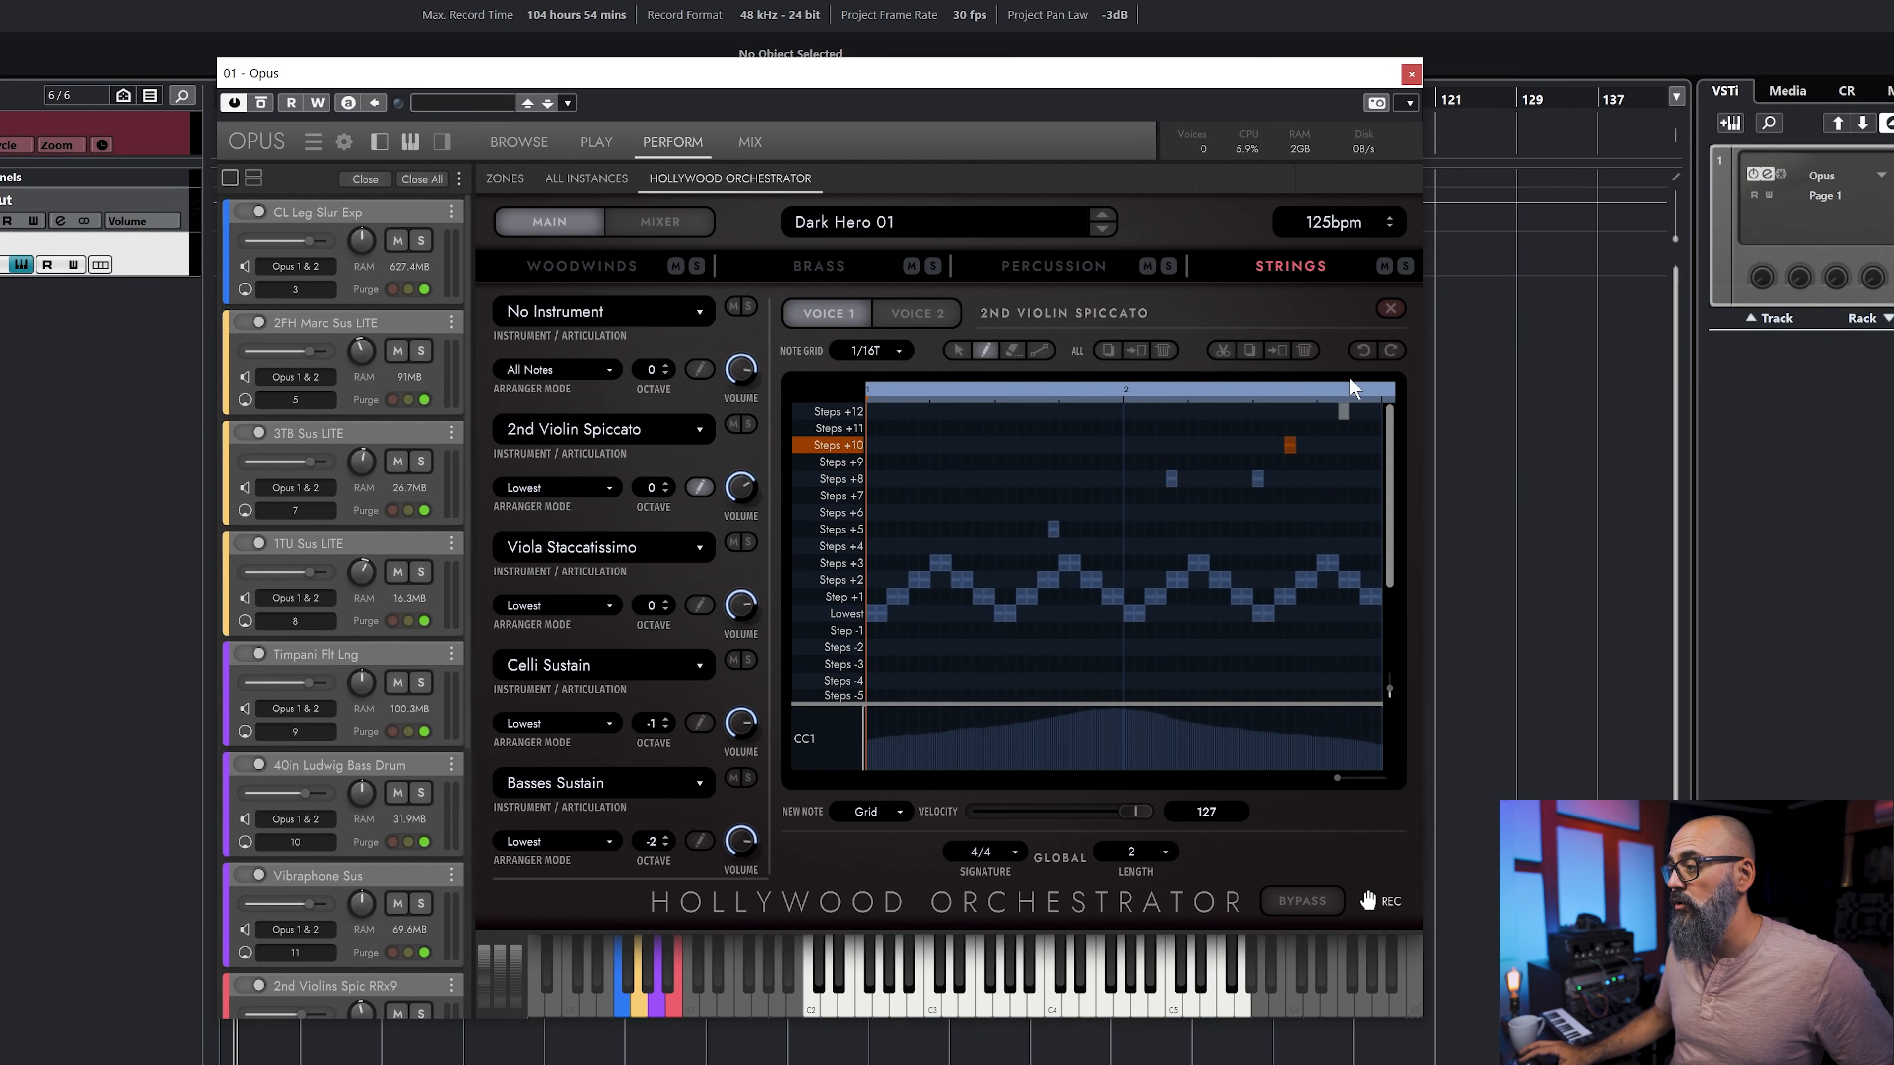
# Step: Undo the four notes drawn above the 2nd Violin Spiccato pattern
pyautogui.click(1363, 351)
pyautogui.click(1363, 351)
pyautogui.click(1363, 351)
pyautogui.click(1363, 351)
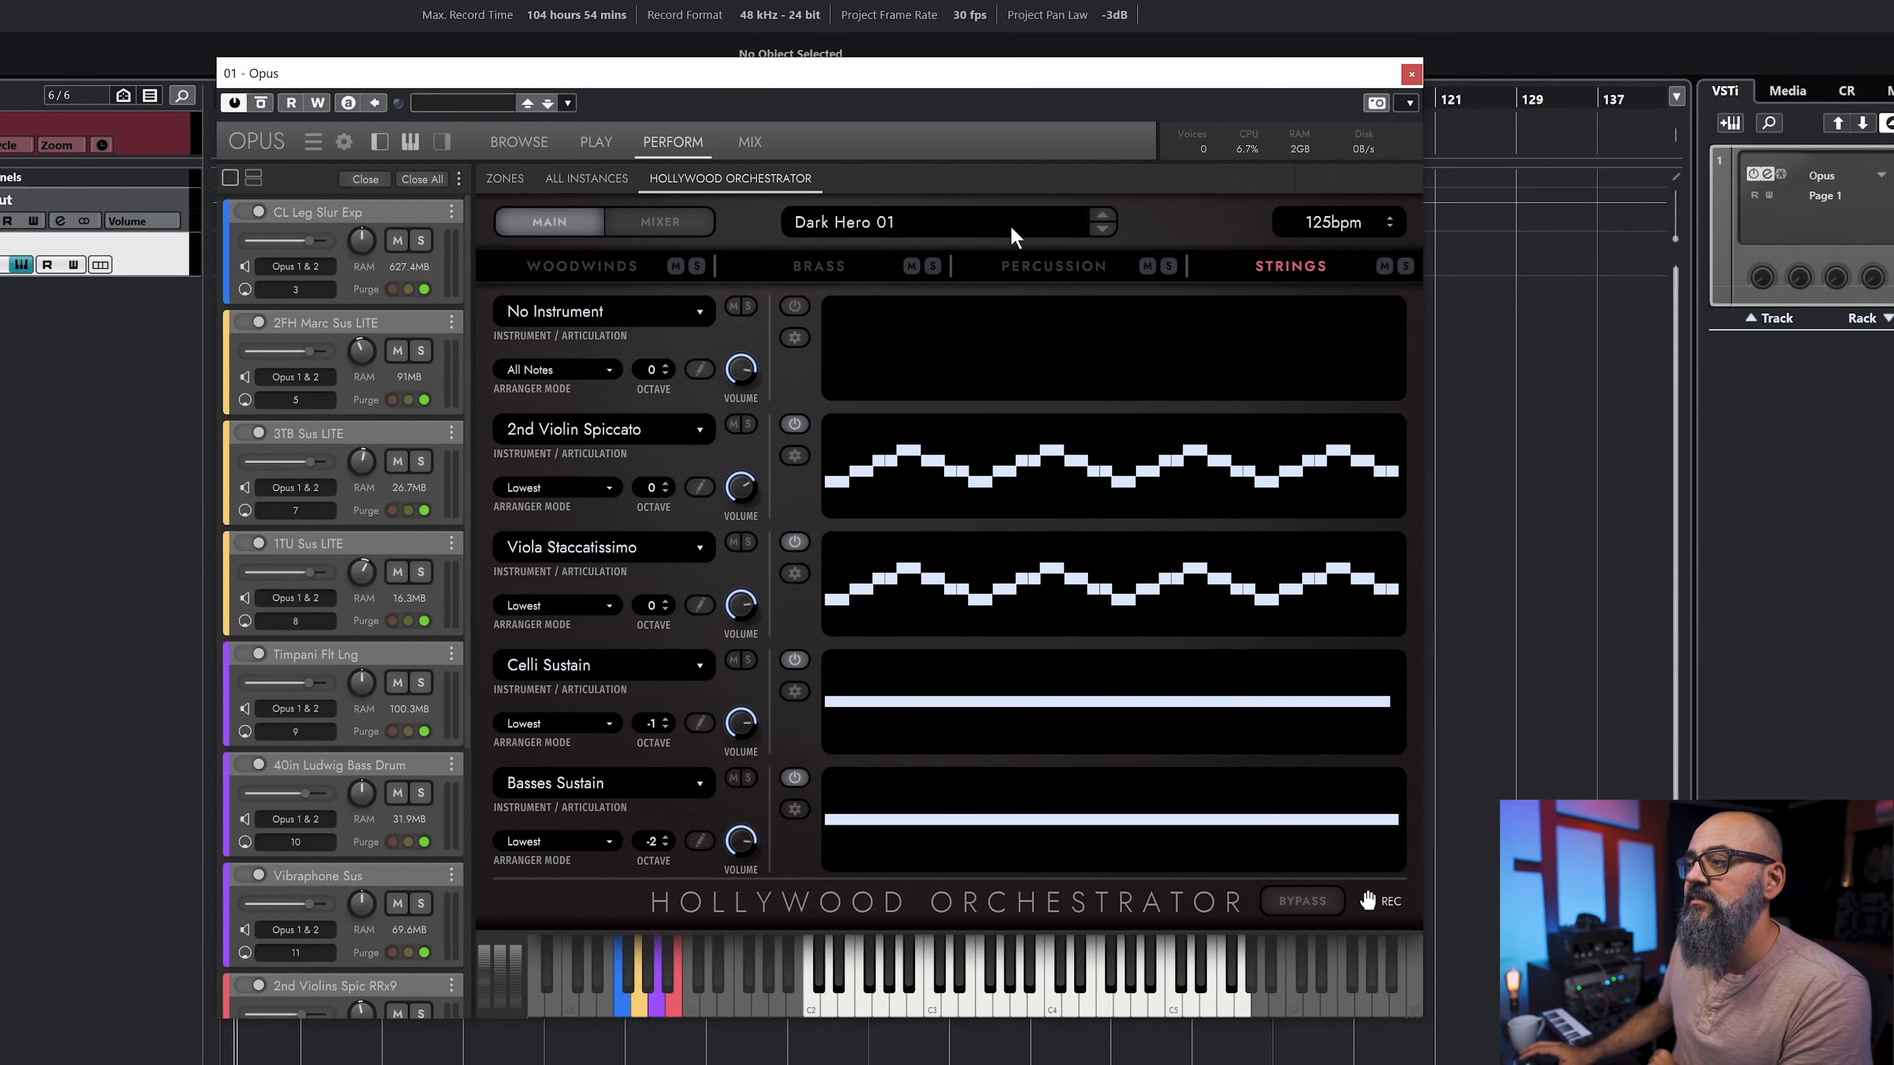
# Step: Load the score preset Superhero 02 from the Superhero category
pyautogui.click(1014, 231)
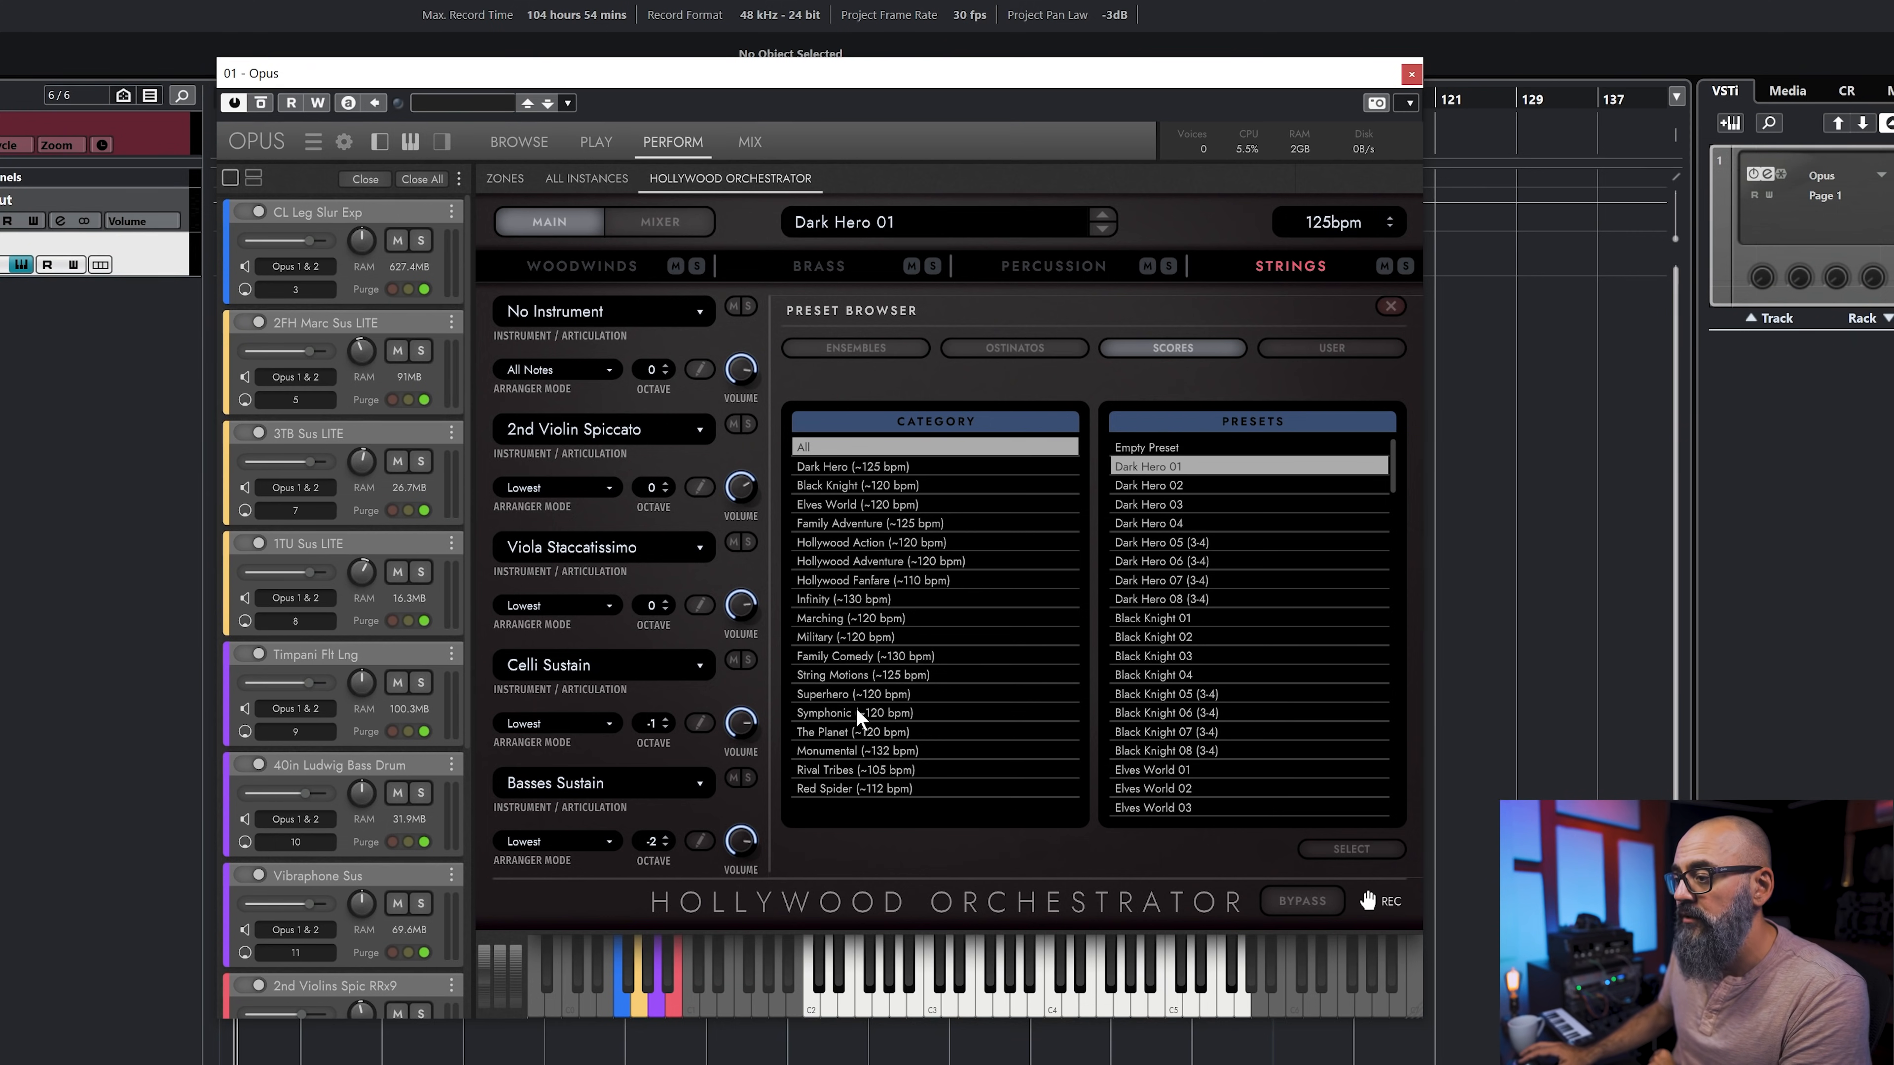
pyautogui.click(850, 694)
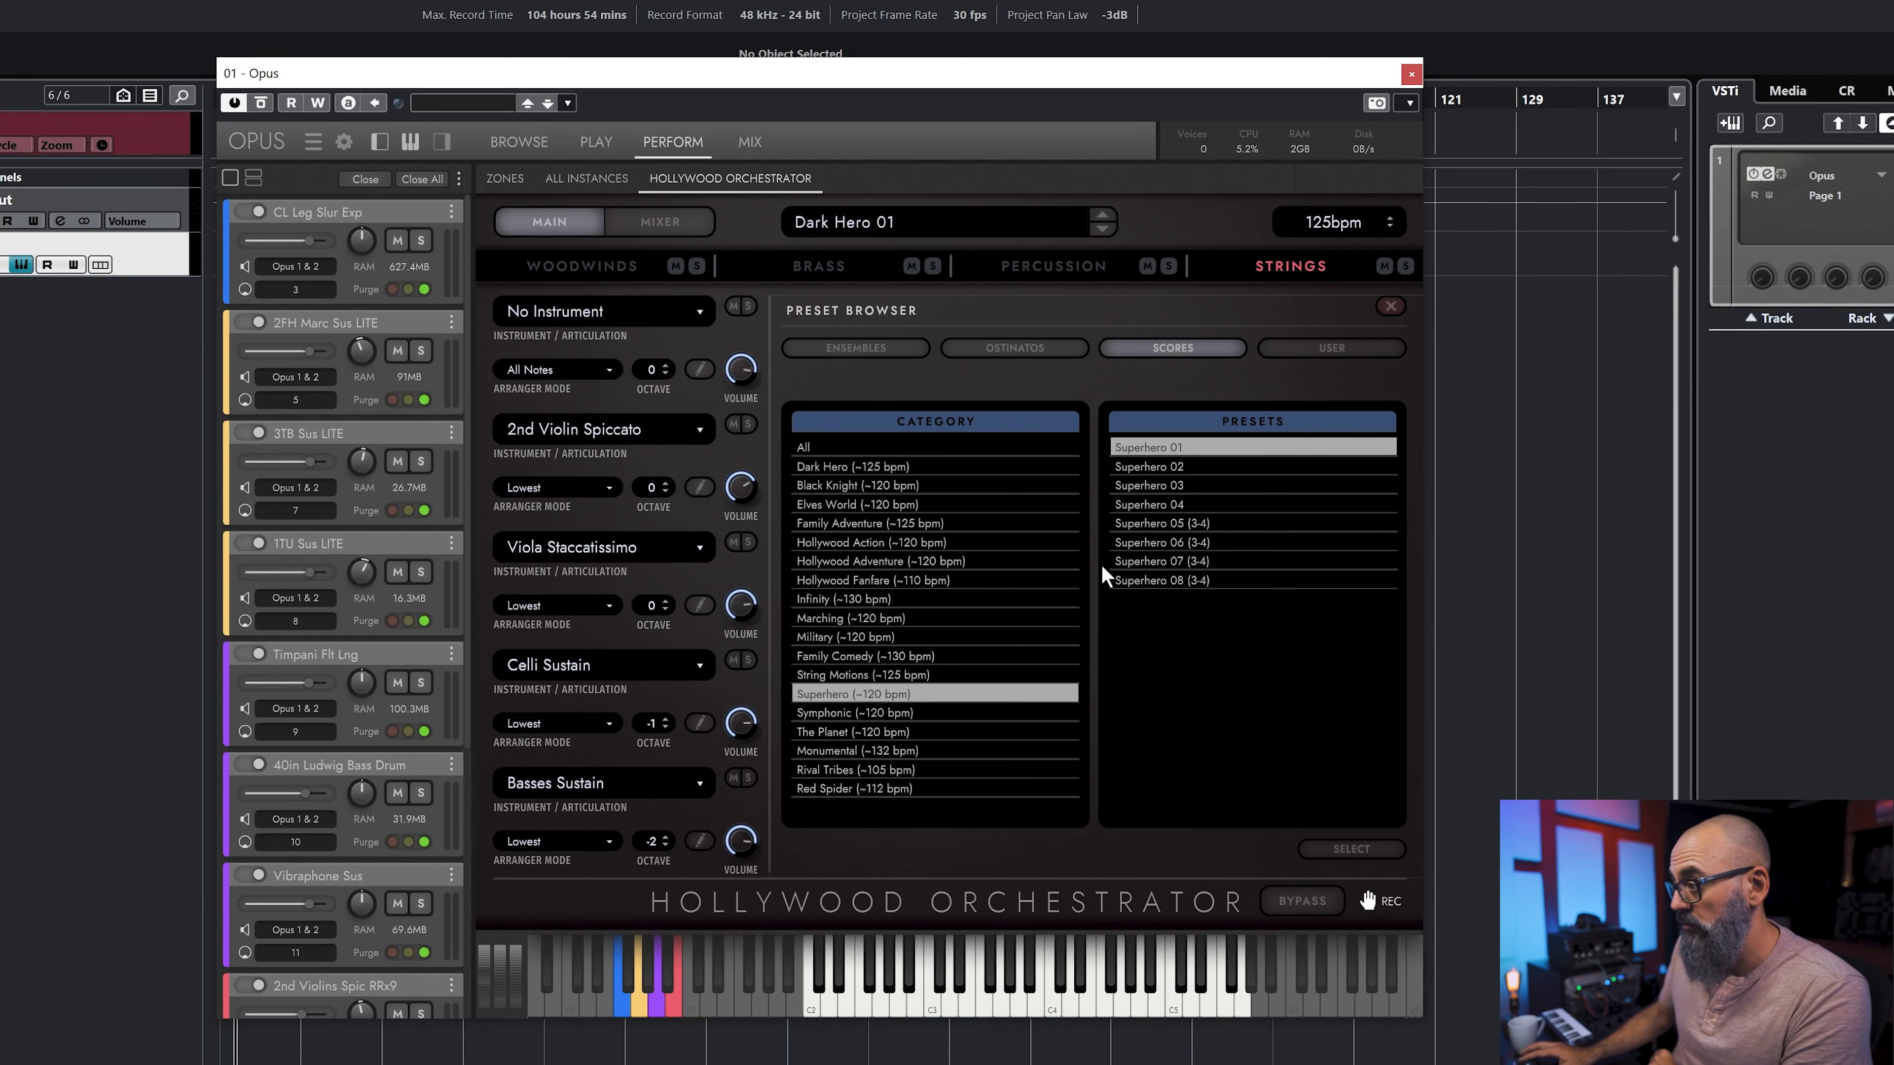
pyautogui.click(1146, 465)
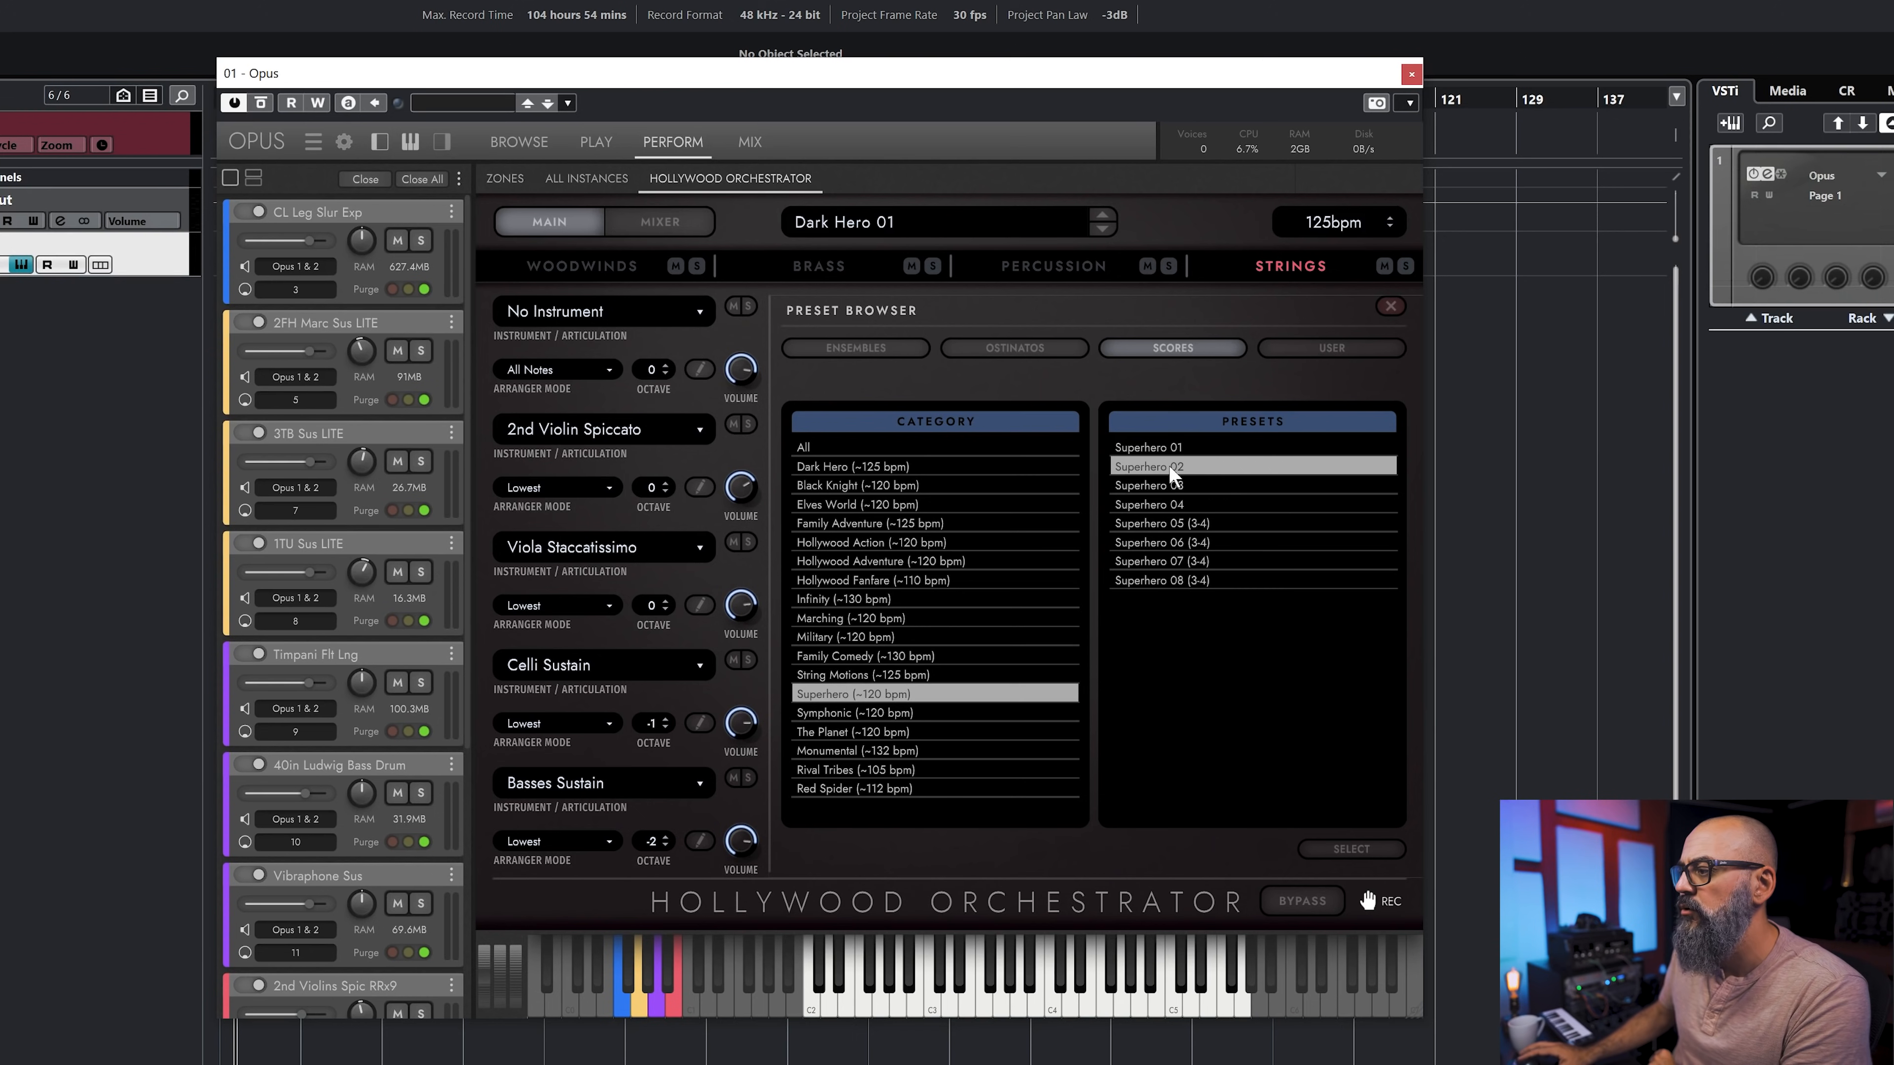
pyautogui.doubleClick(1169, 464)
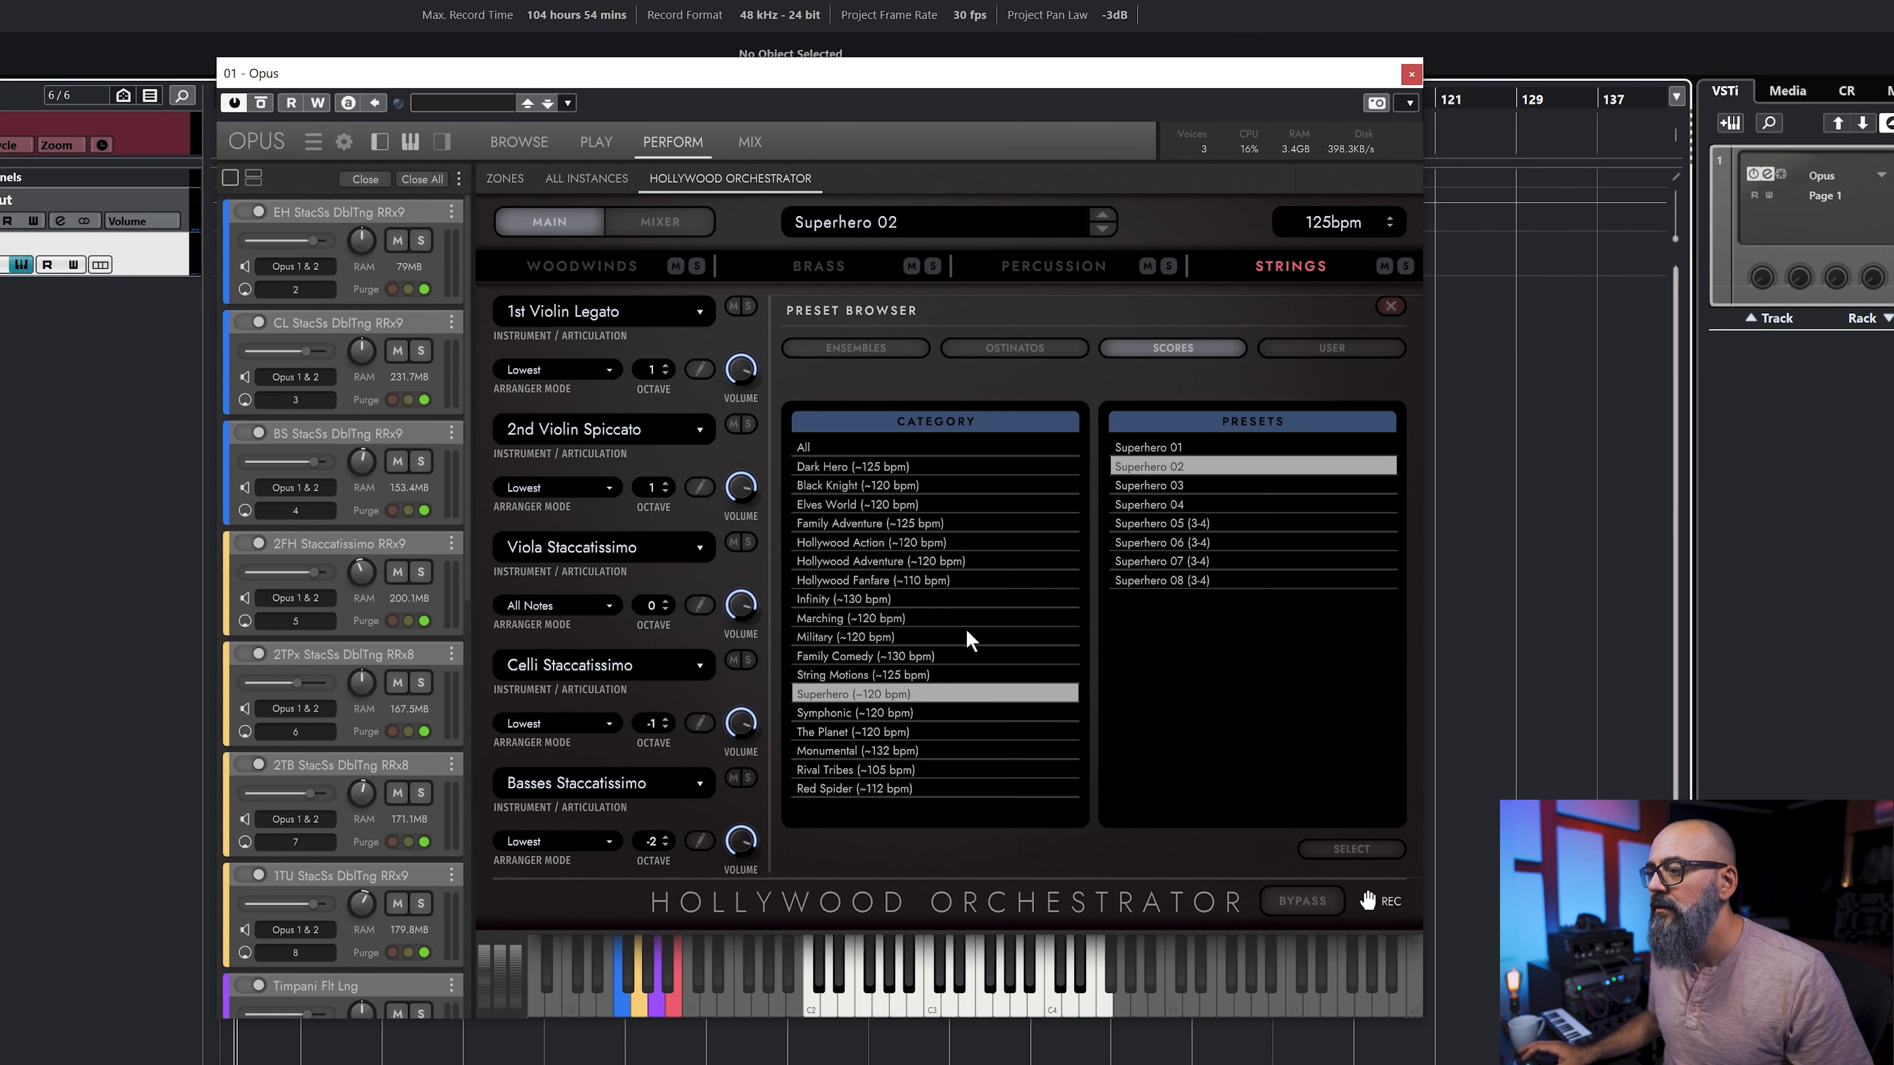
# Step: Audition the score preset Elves World 02, and replace it with Black Knight 04
pyautogui.click(839, 507)
pyautogui.click(1191, 464)
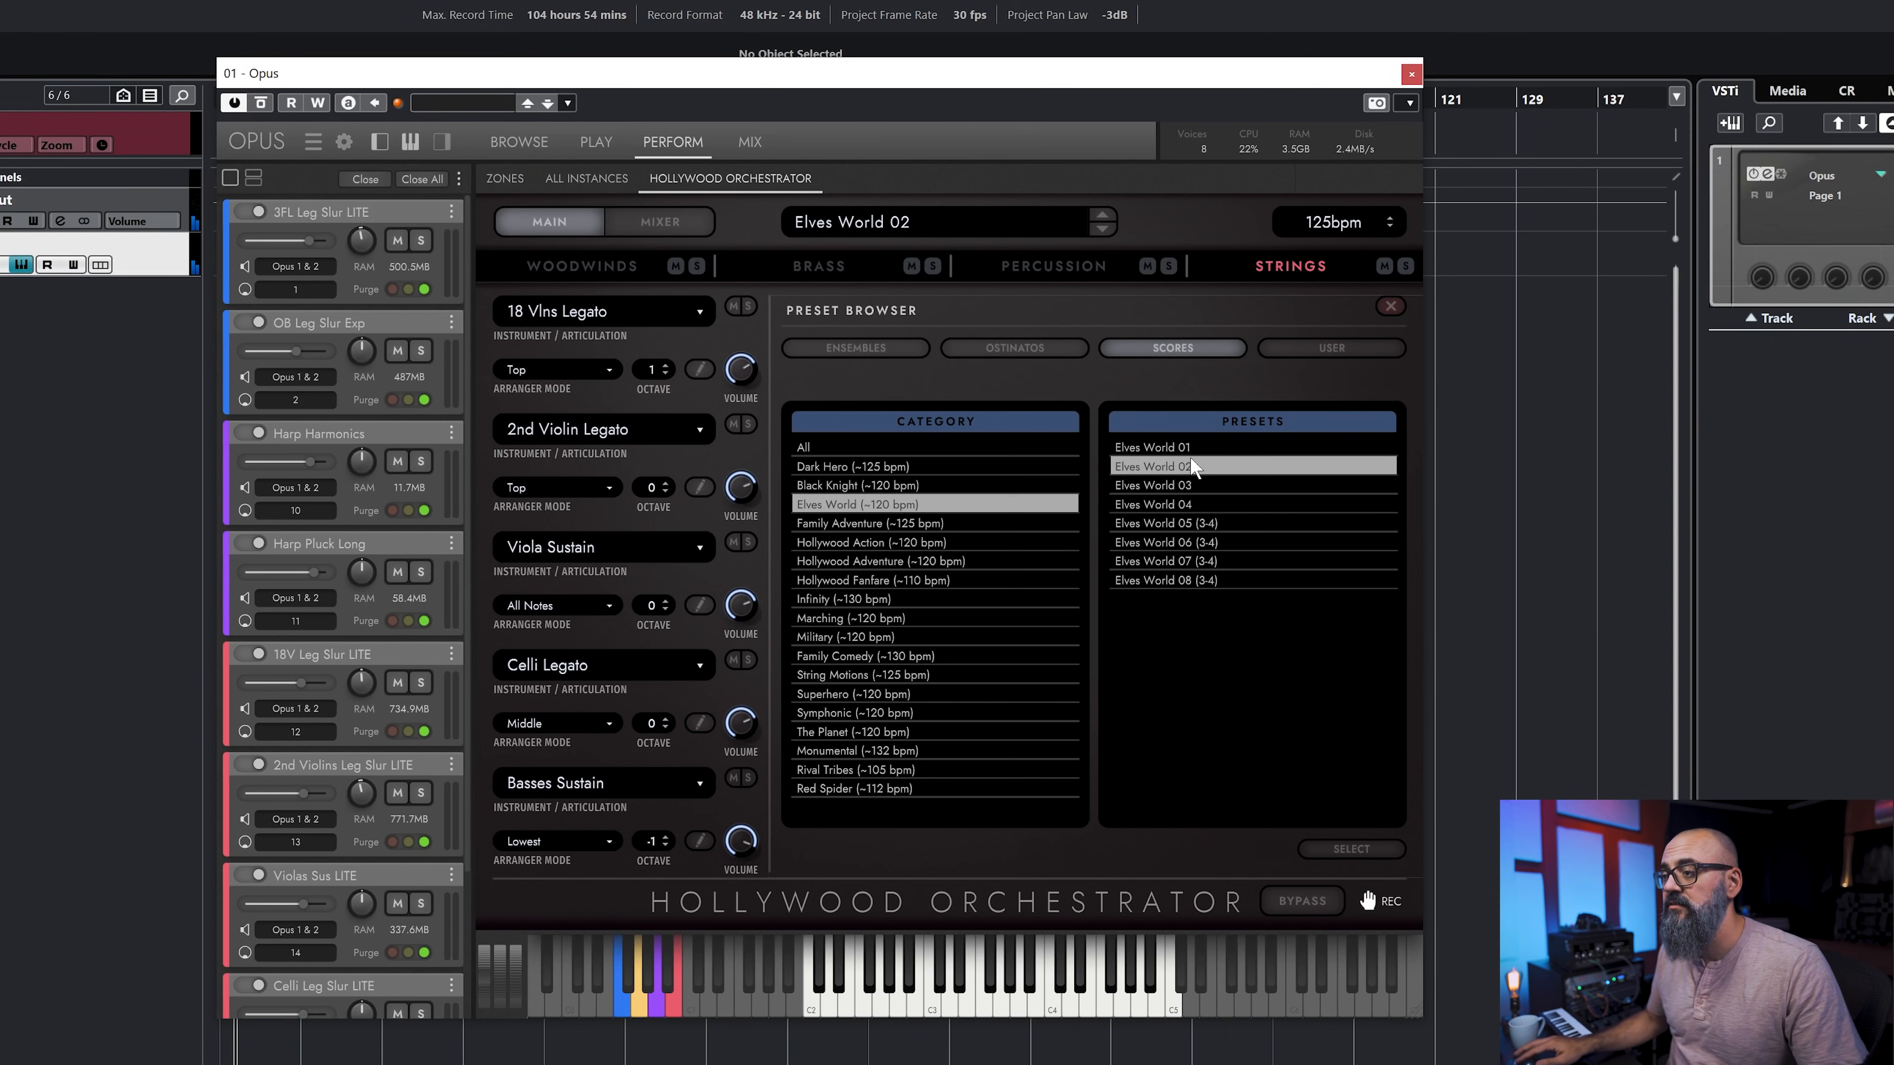
pyautogui.click(836, 483)
pyautogui.doubleClick(1187, 504)
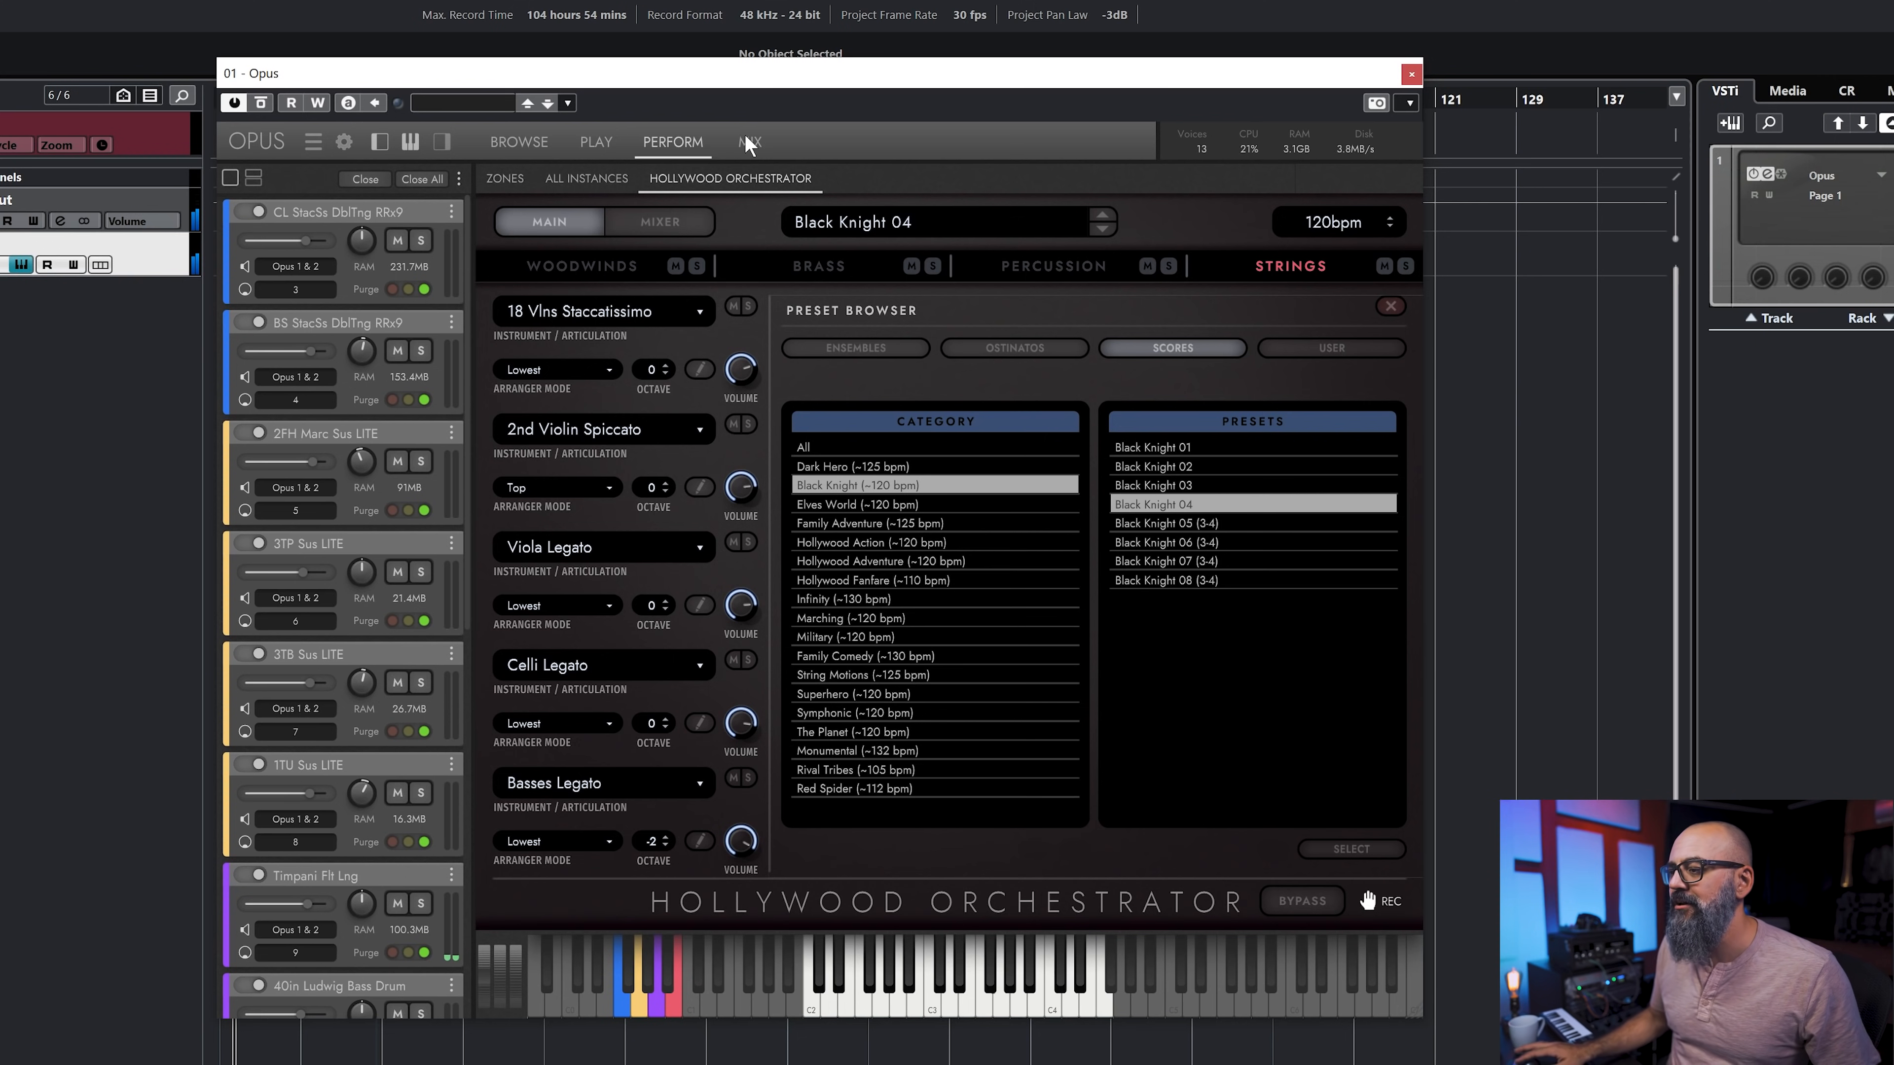
# Step: Load the score preset Family Adventure 01 from the Family Adventure category
pyautogui.click(876, 527)
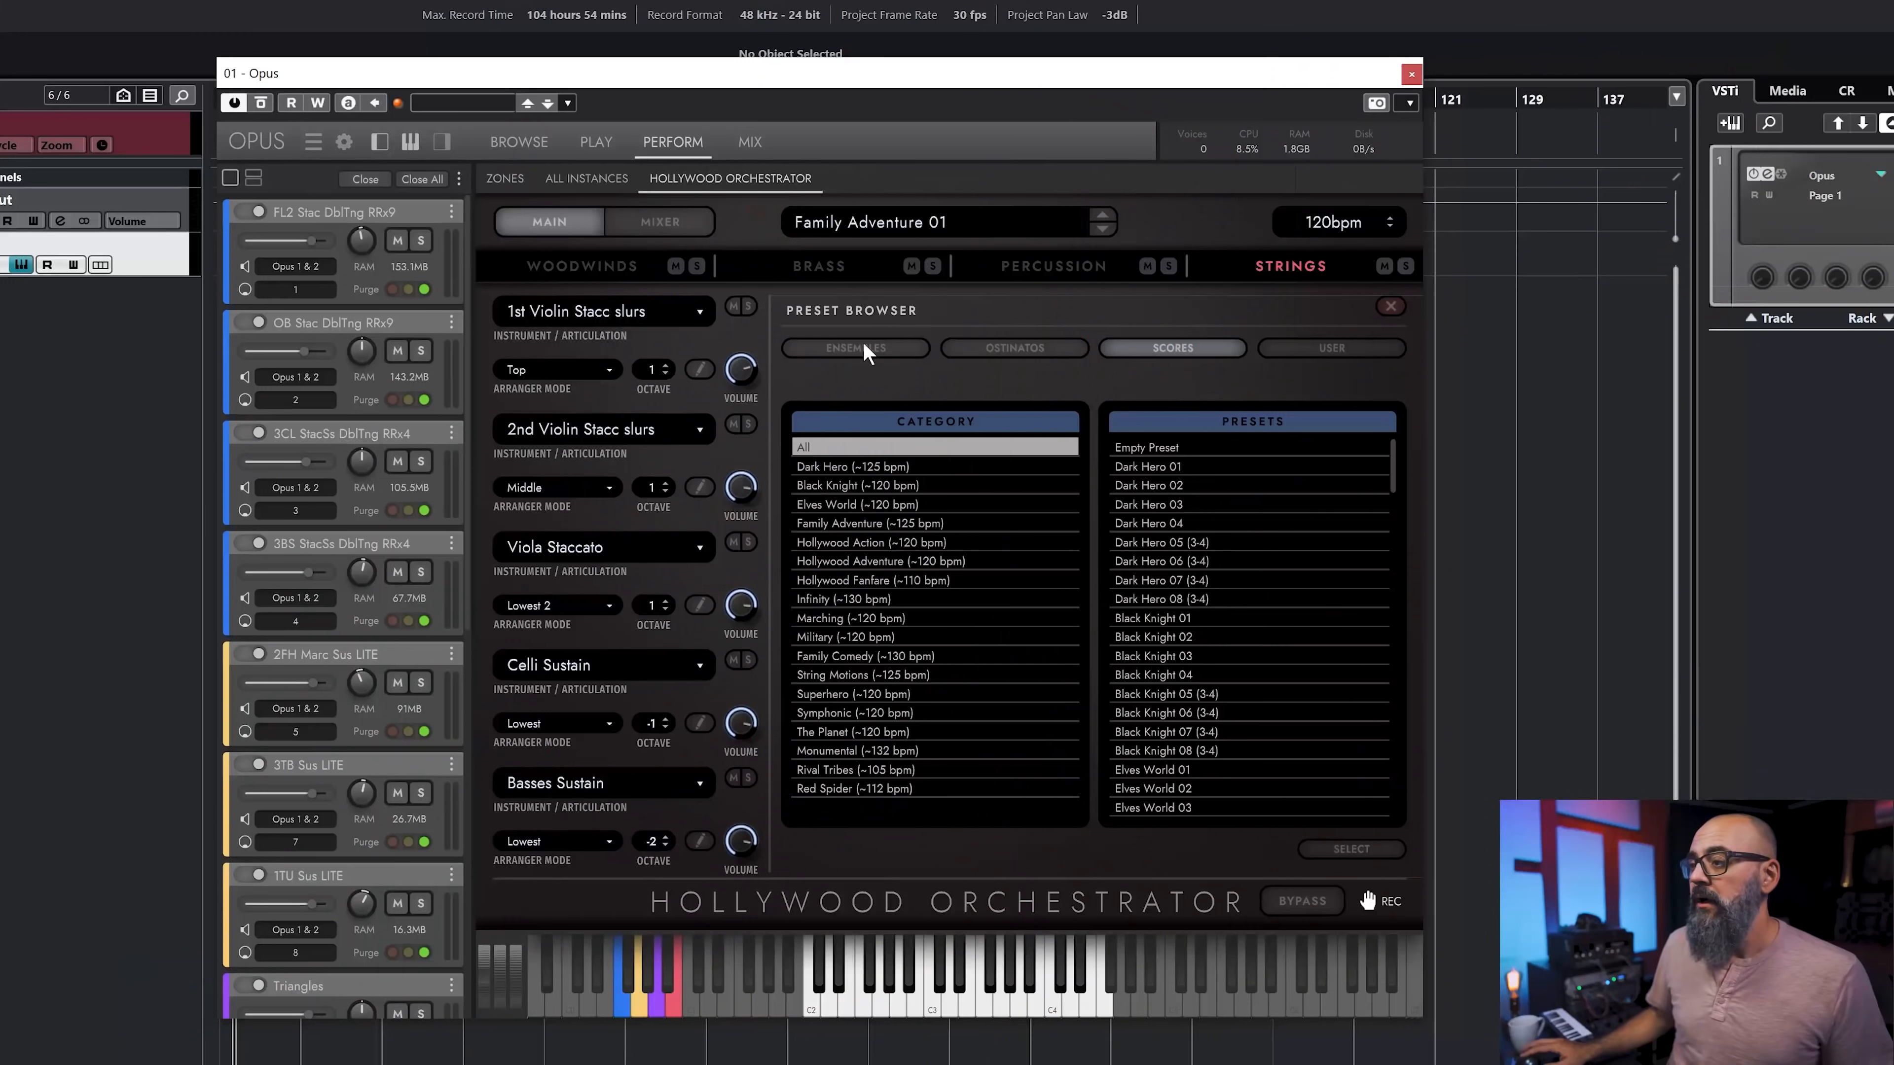
# Step: Load the ensemble preset Full Ensemble - Apocalypse 04 from the Full Ensemble Movie category
pyautogui.click(861, 348)
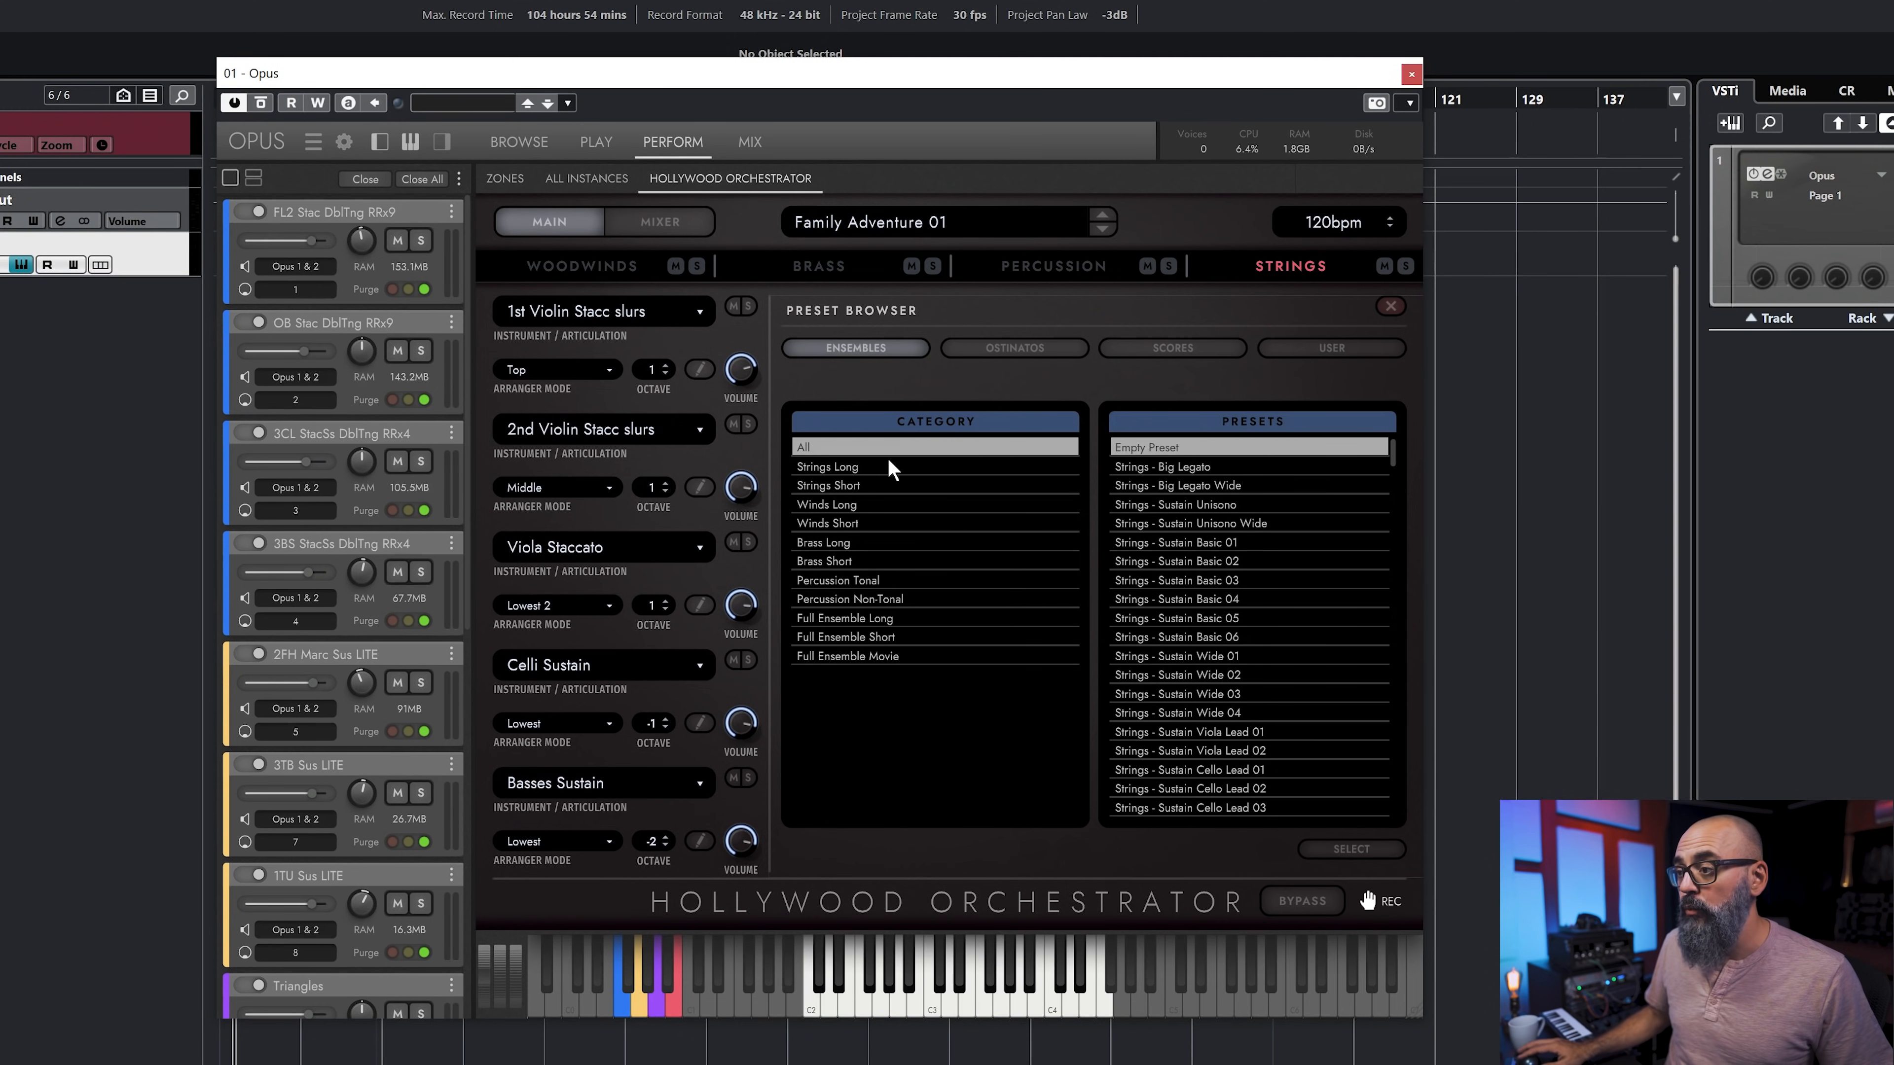
pyautogui.click(845, 466)
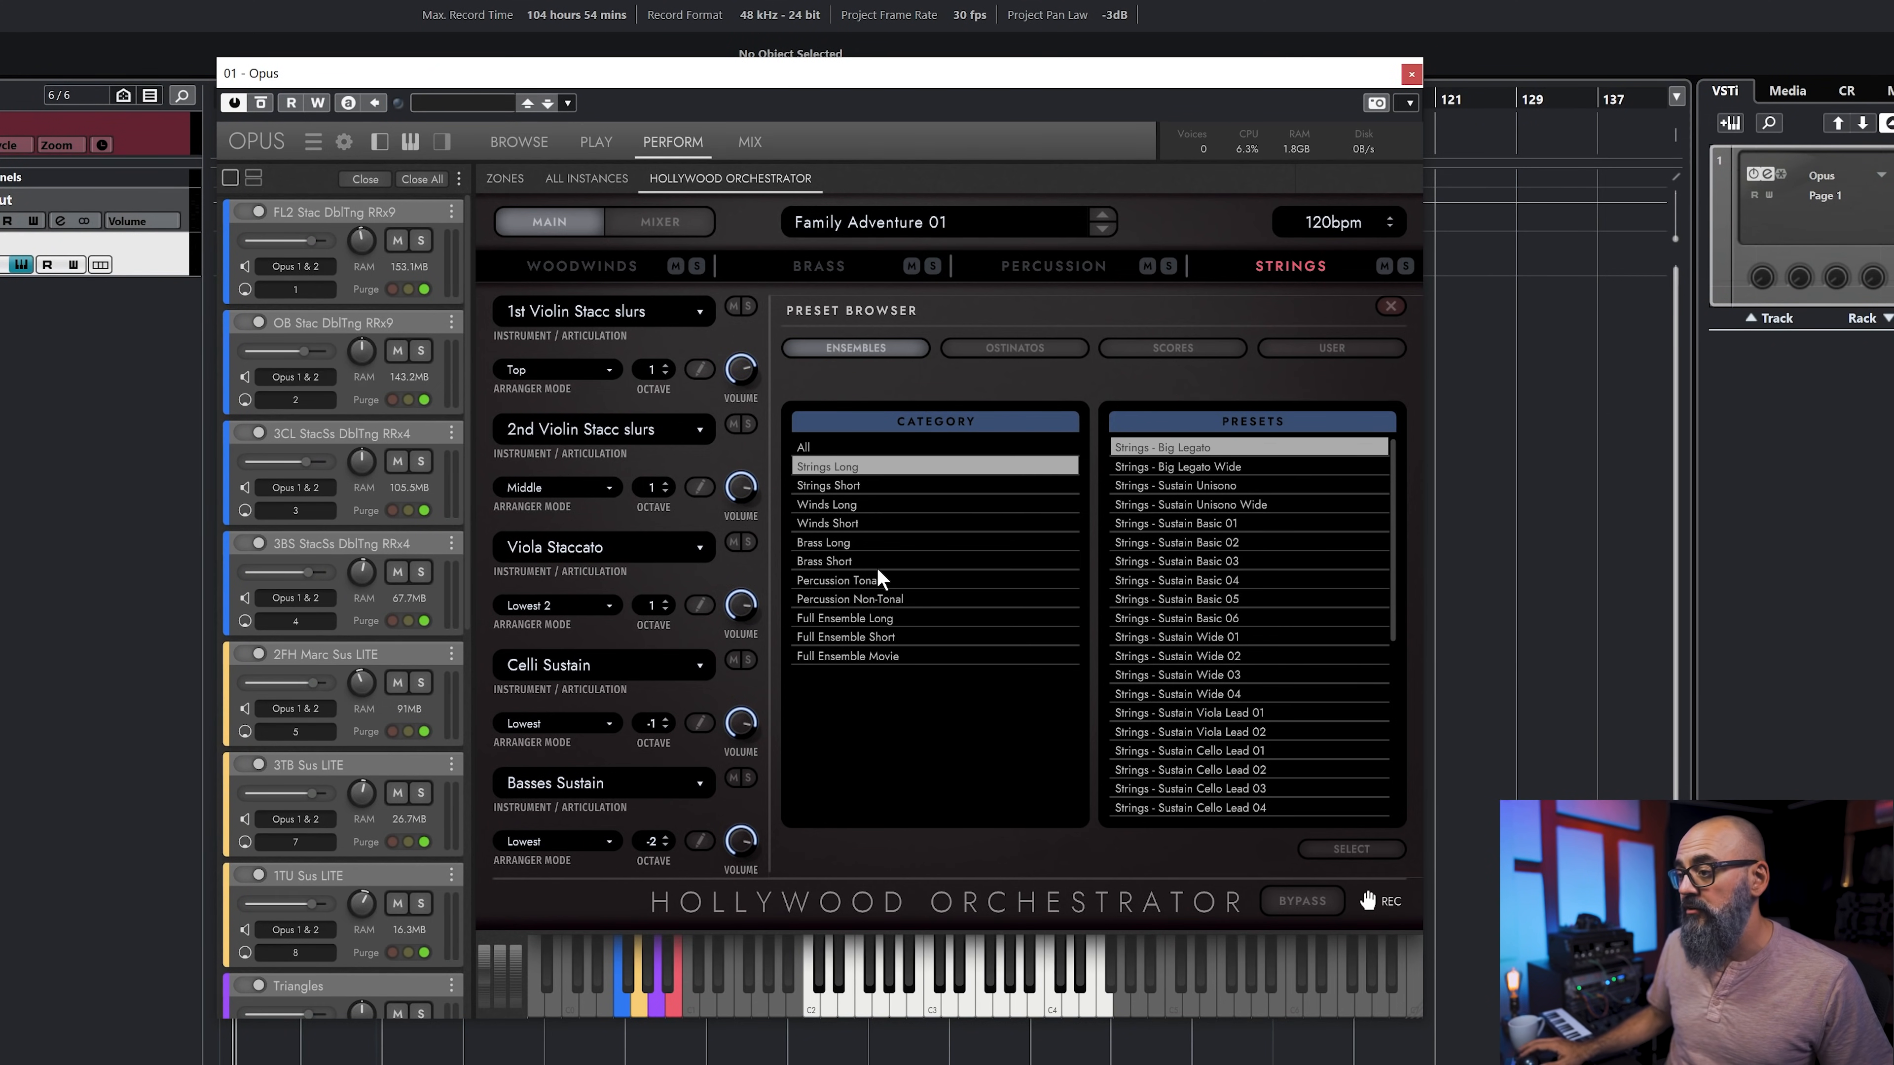
pyautogui.click(847, 656)
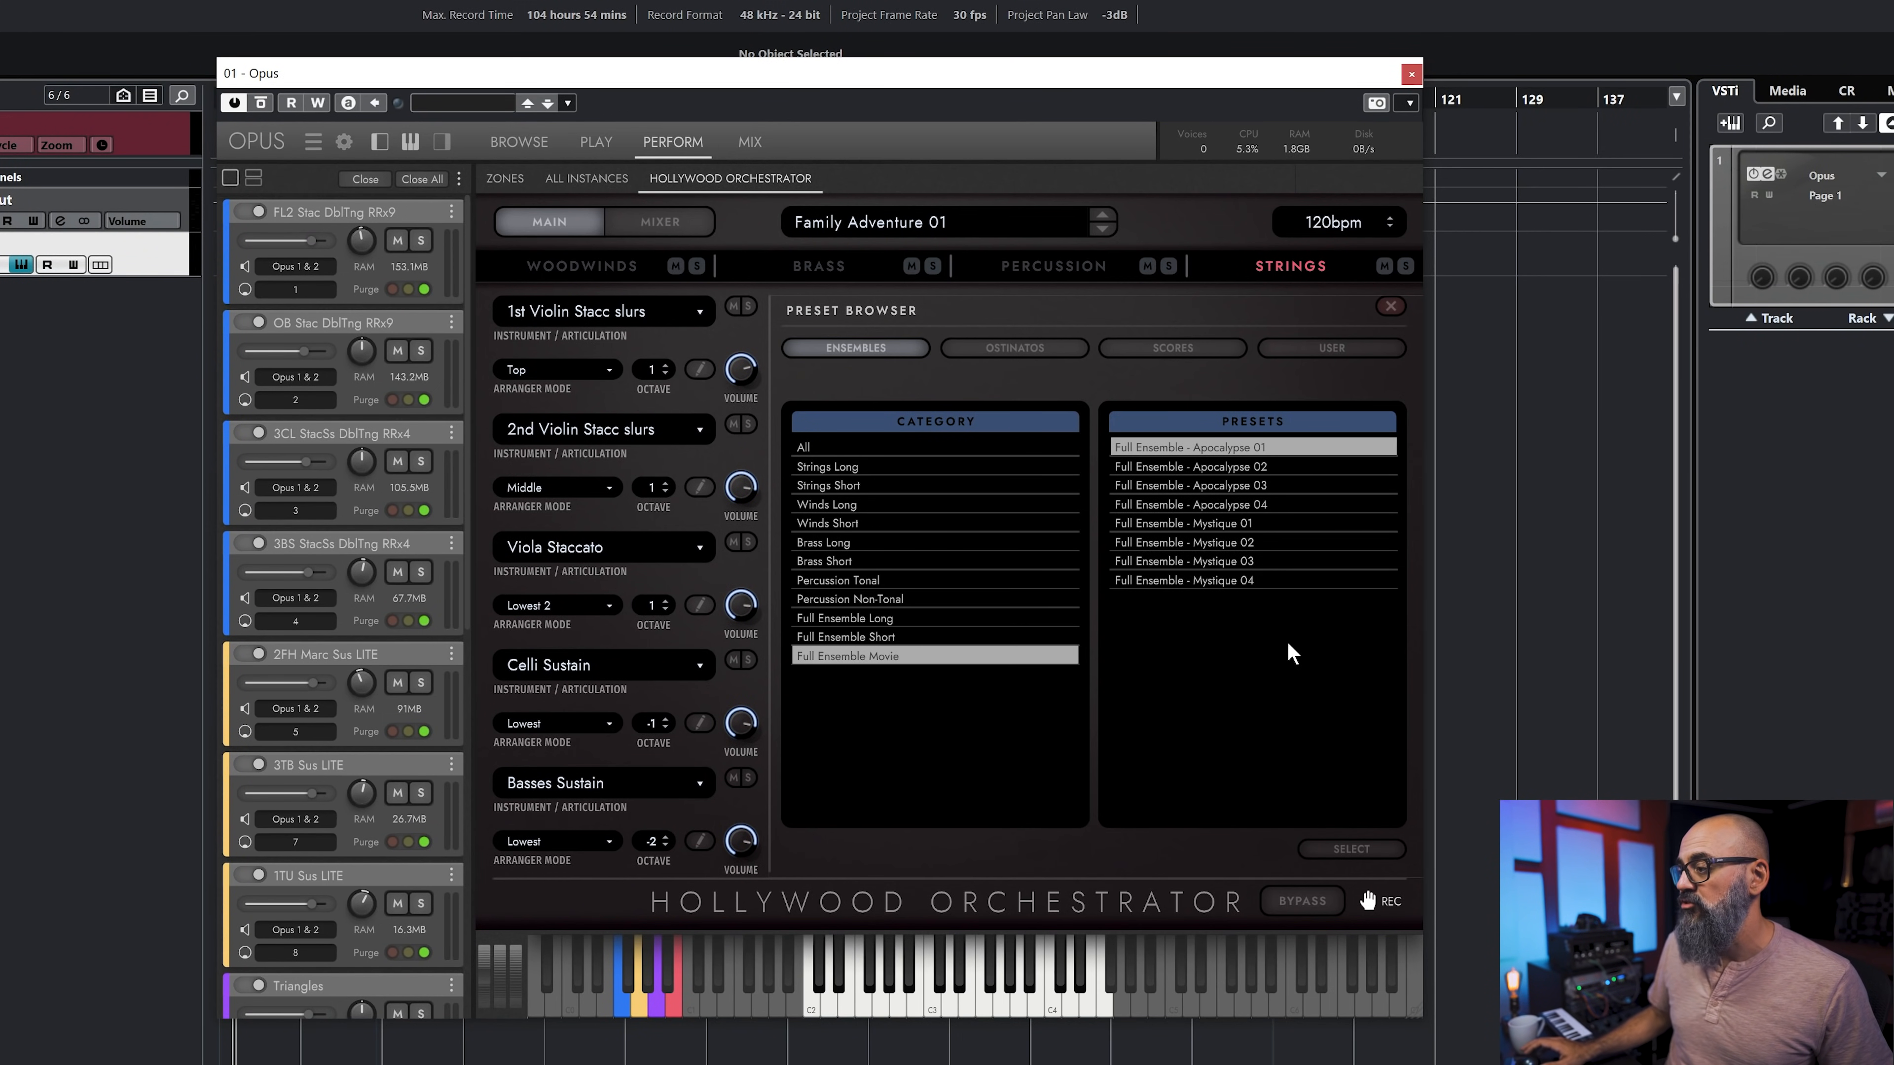
pyautogui.click(1216, 506)
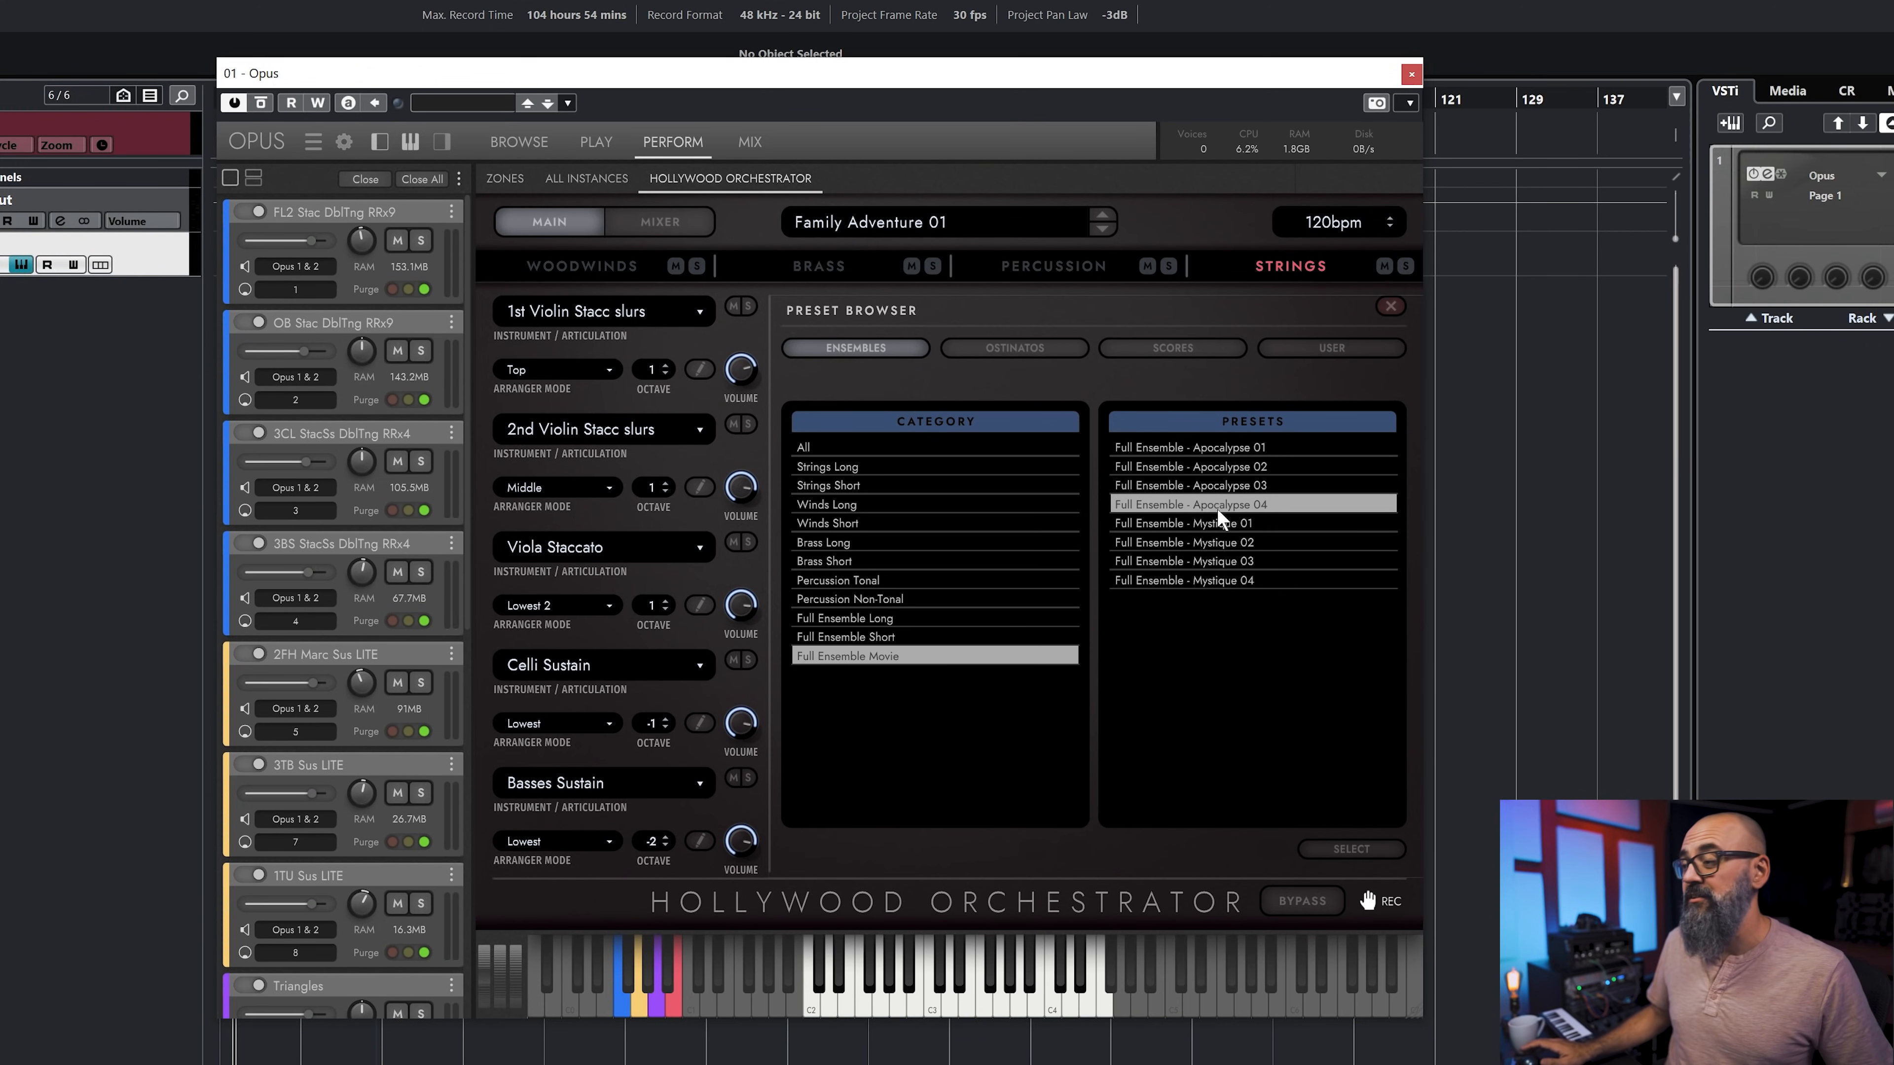
pyautogui.doubleClick(1218, 509)
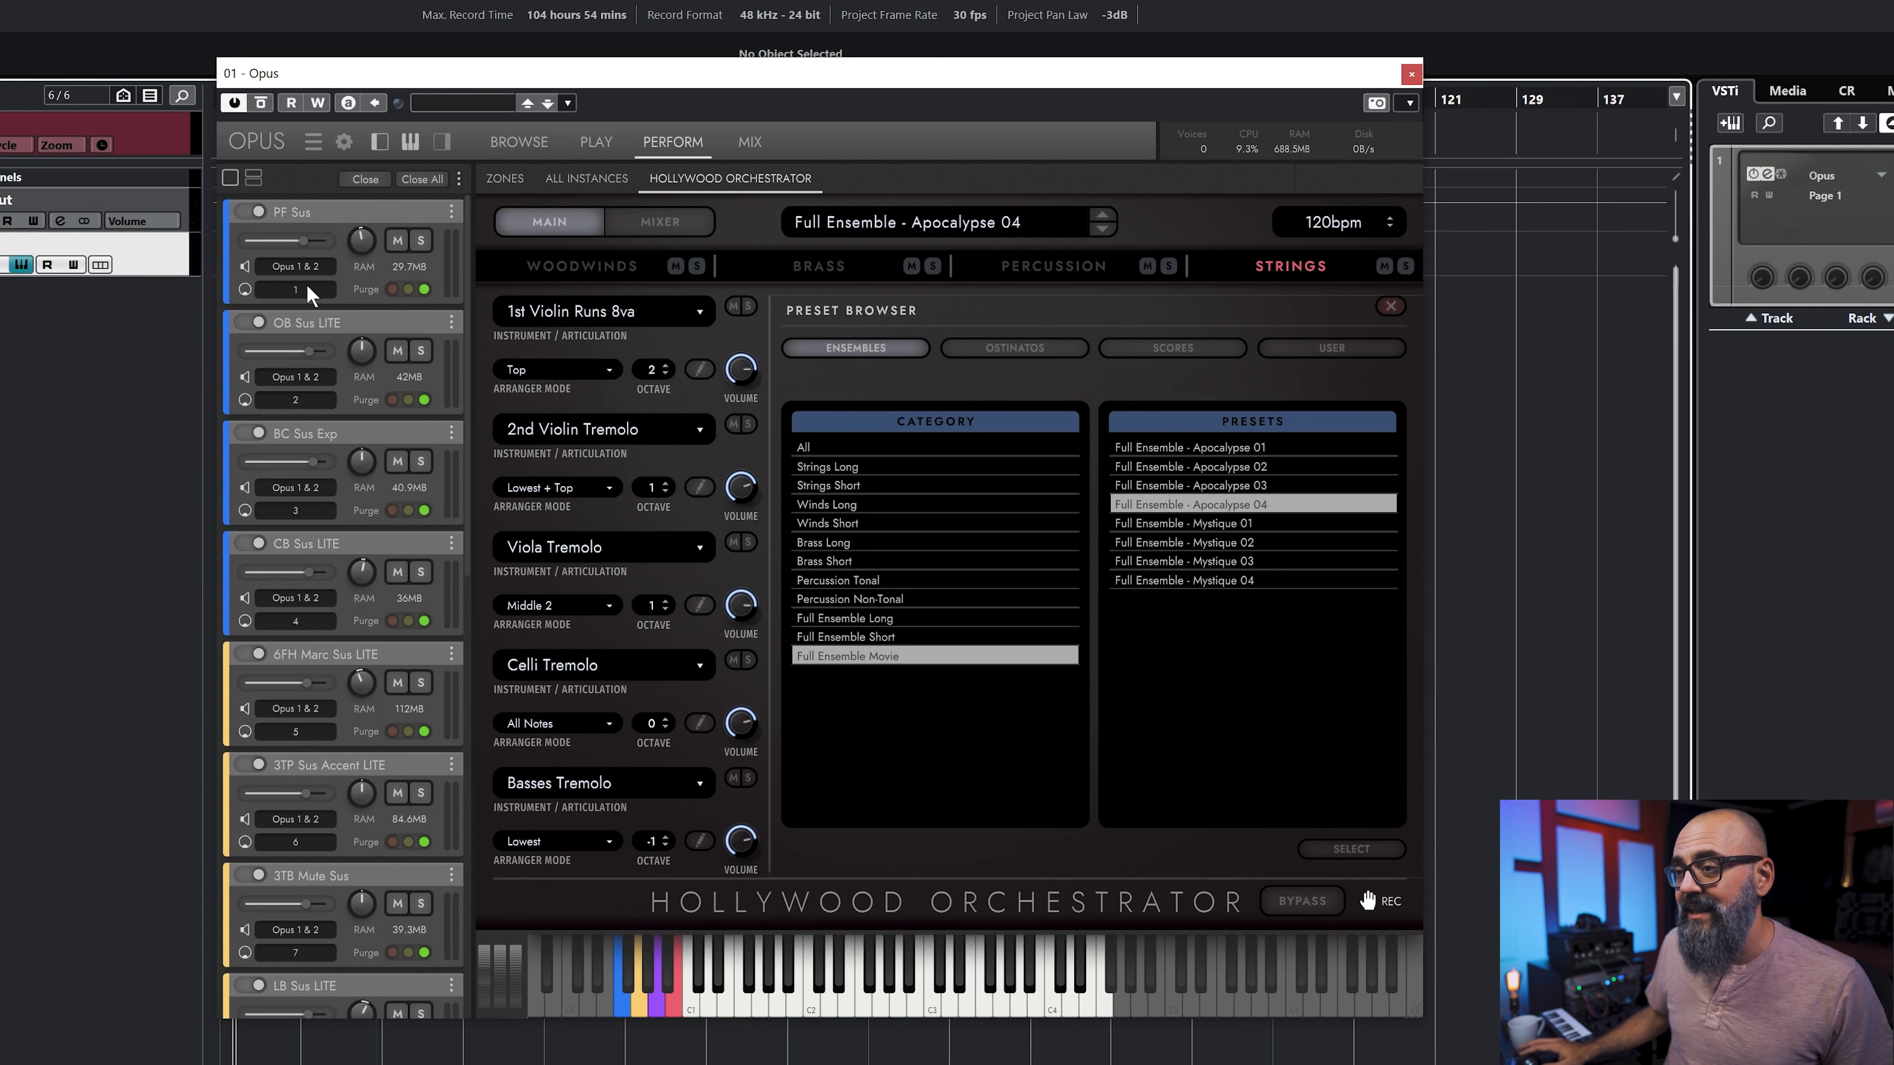
# Step: Examine the preset's loaded instruments, the output choices for Spectrasound Mark Tree 1, and the keyboard zones of each instrument
pyautogui.scroll(-2, 311, 294)
pyautogui.scroll(-4, 312, 294)
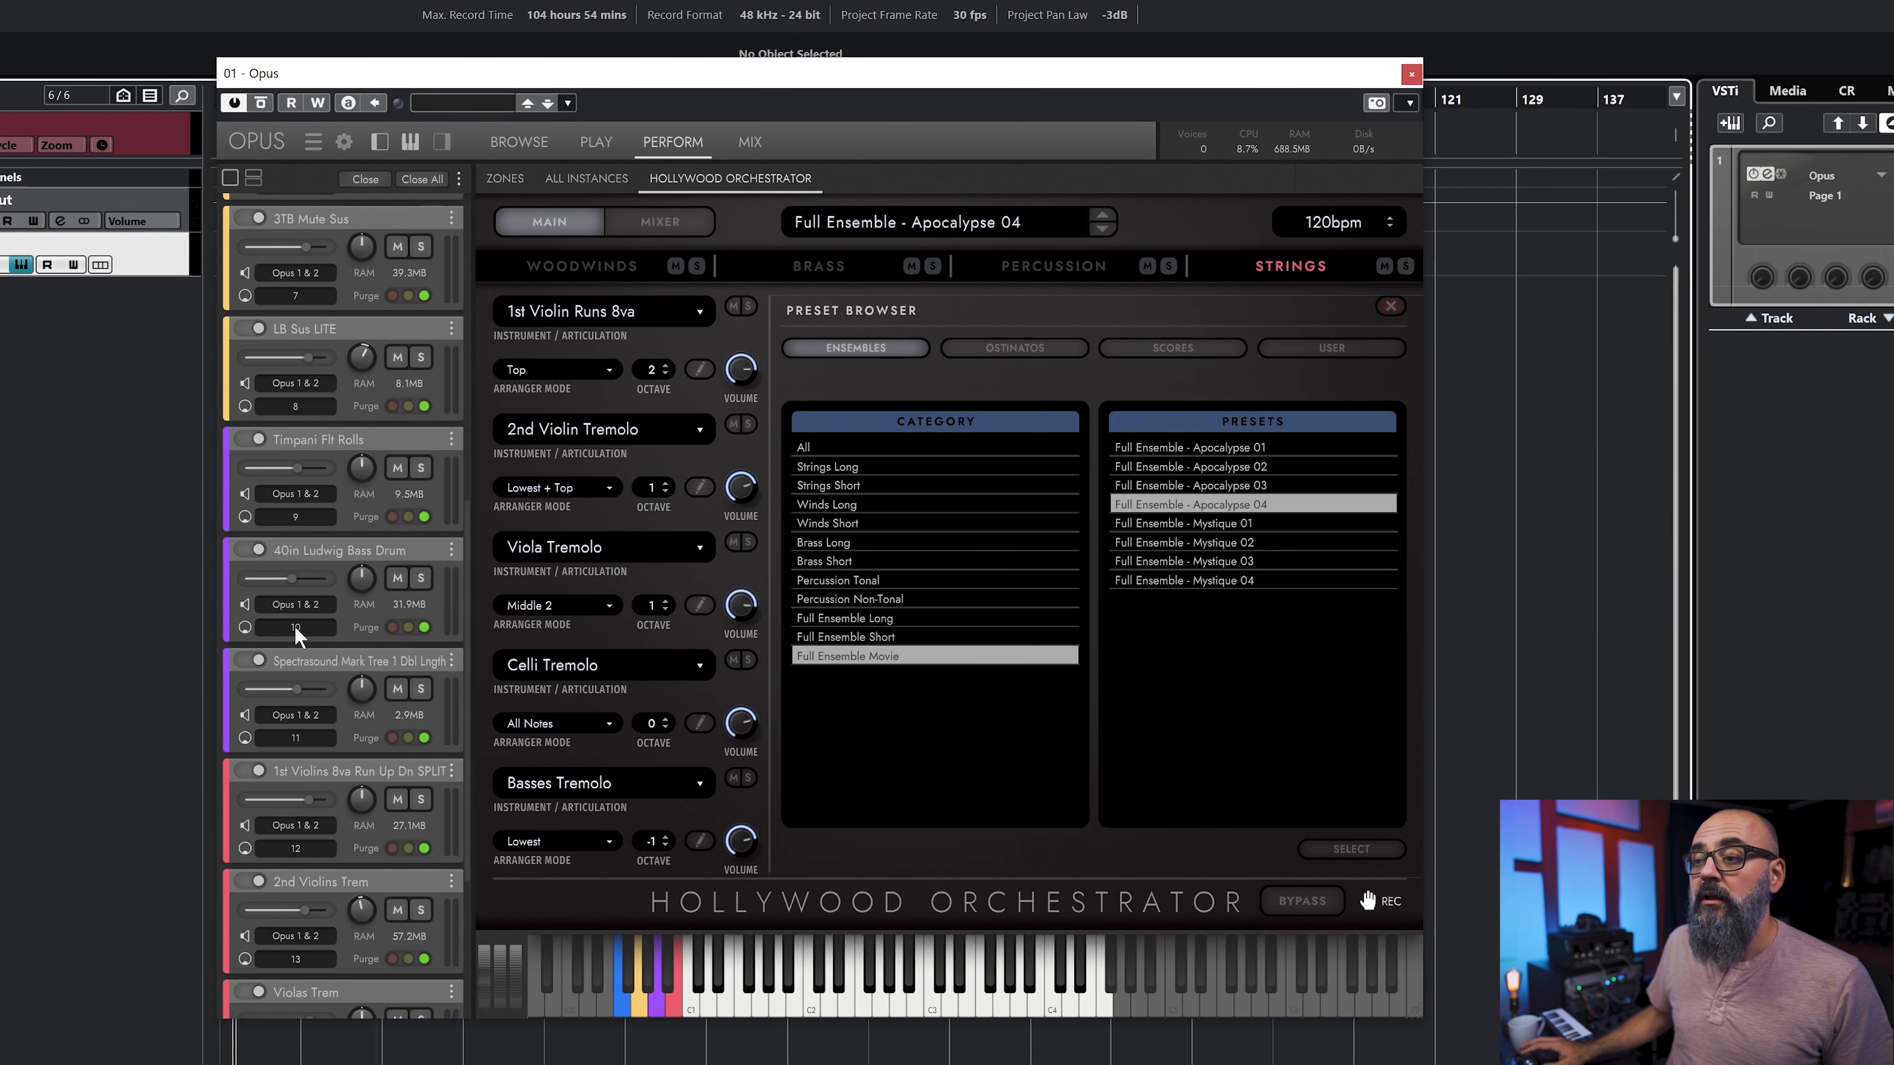
pyautogui.scroll(-1, 294, 624)
pyautogui.click(295, 605)
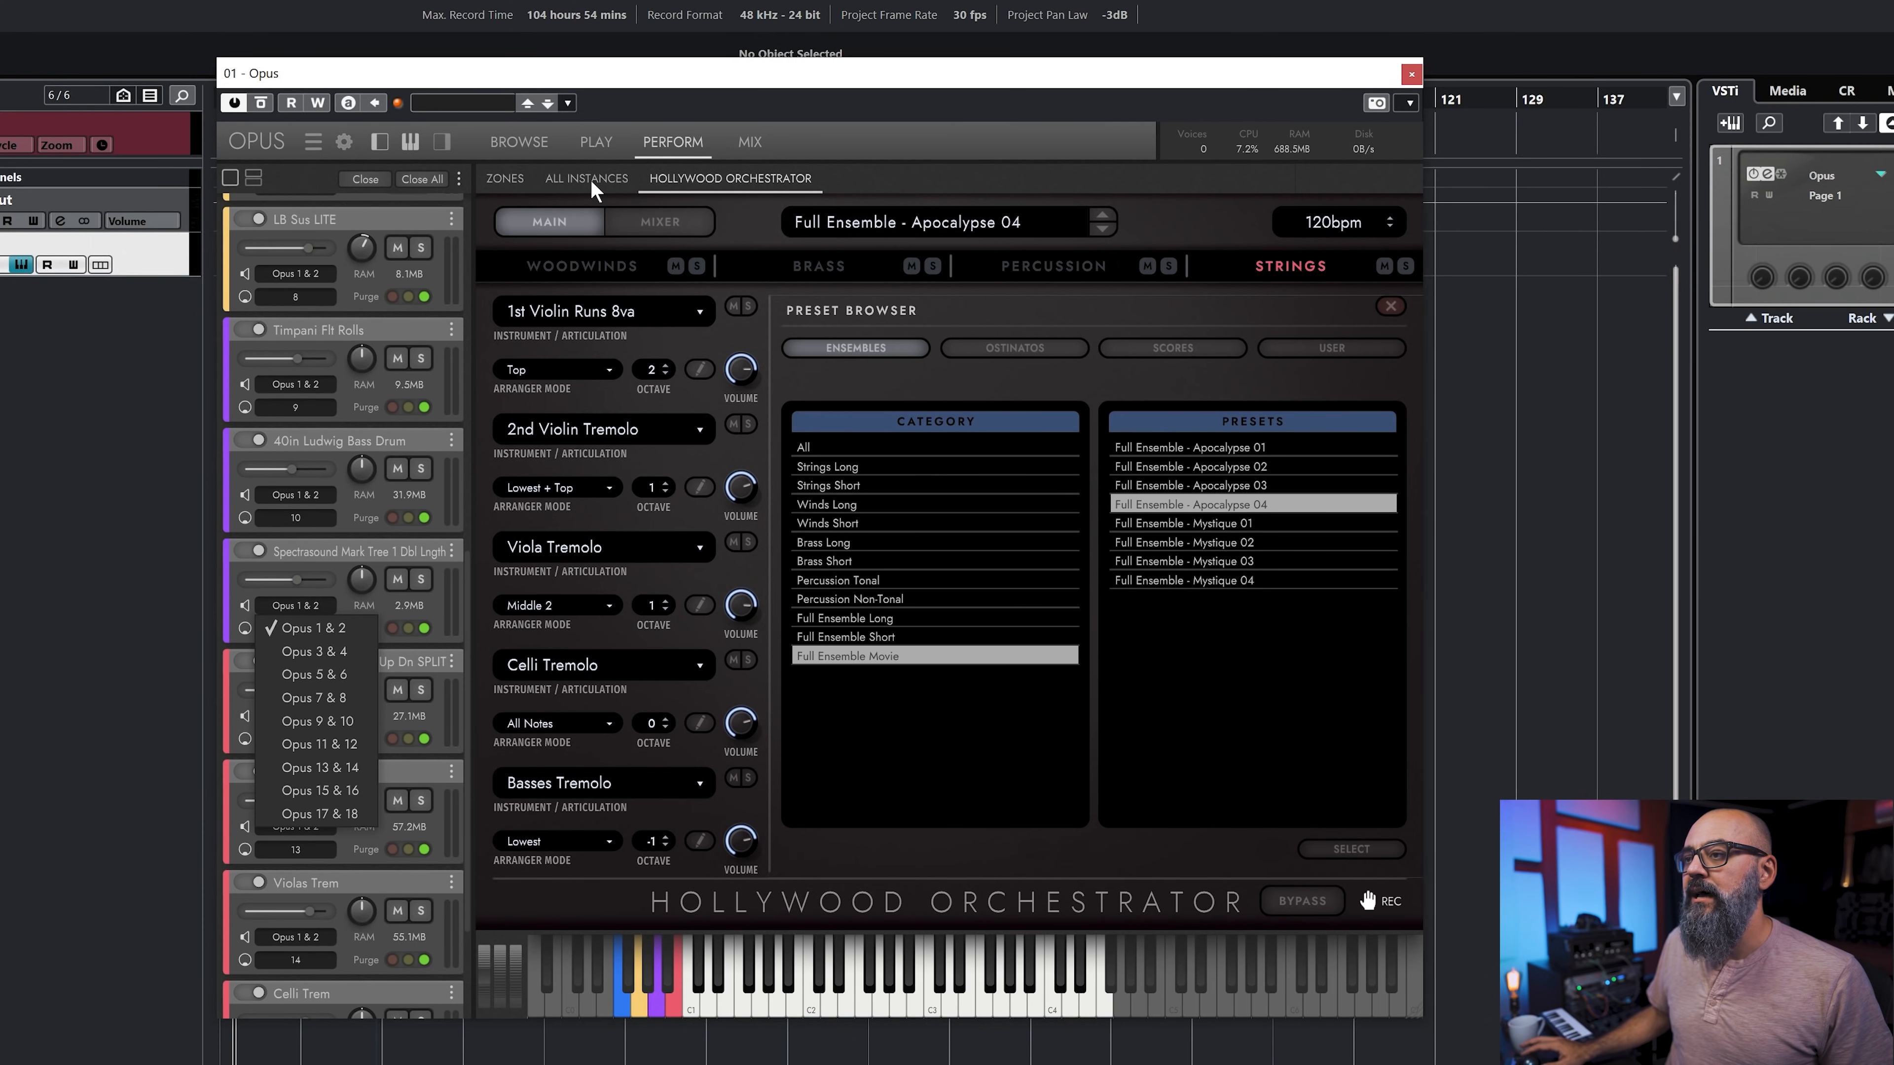
pyautogui.click(506, 179)
pyautogui.click(507, 179)
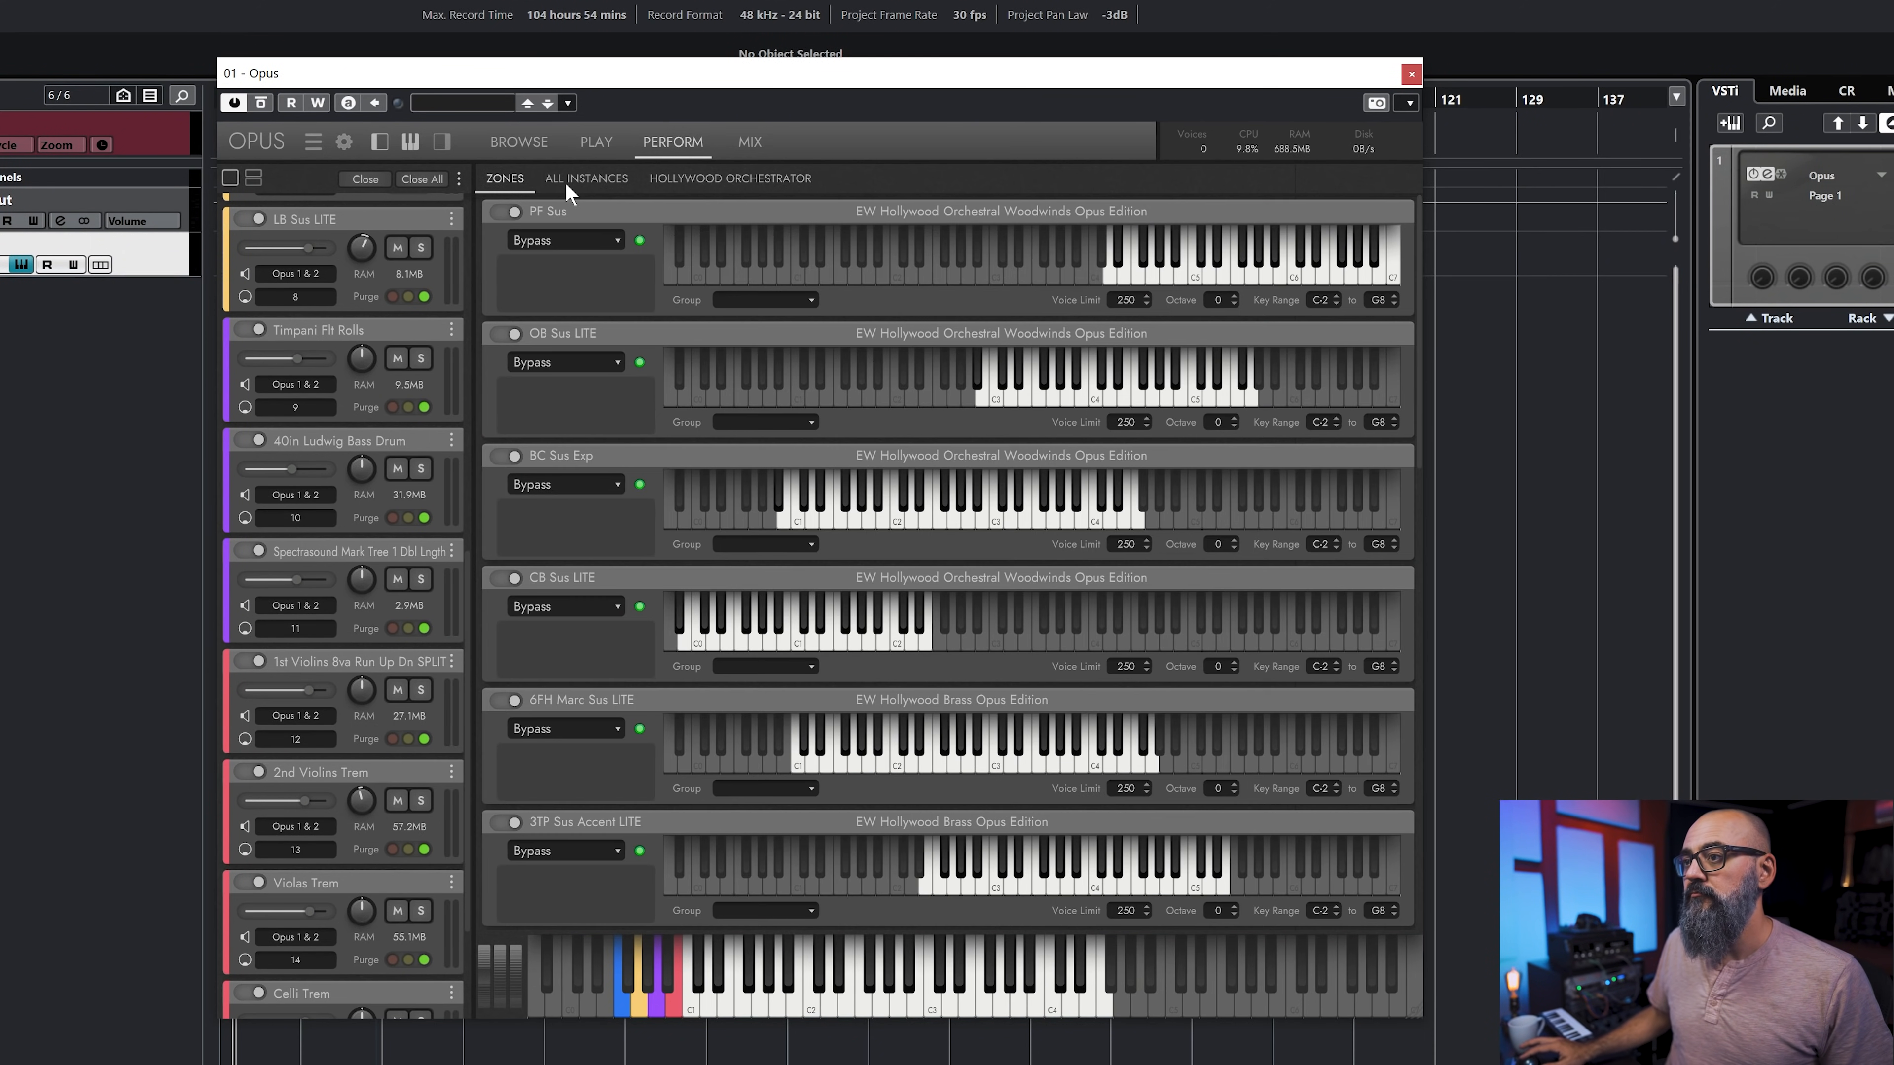
pyautogui.click(691, 182)
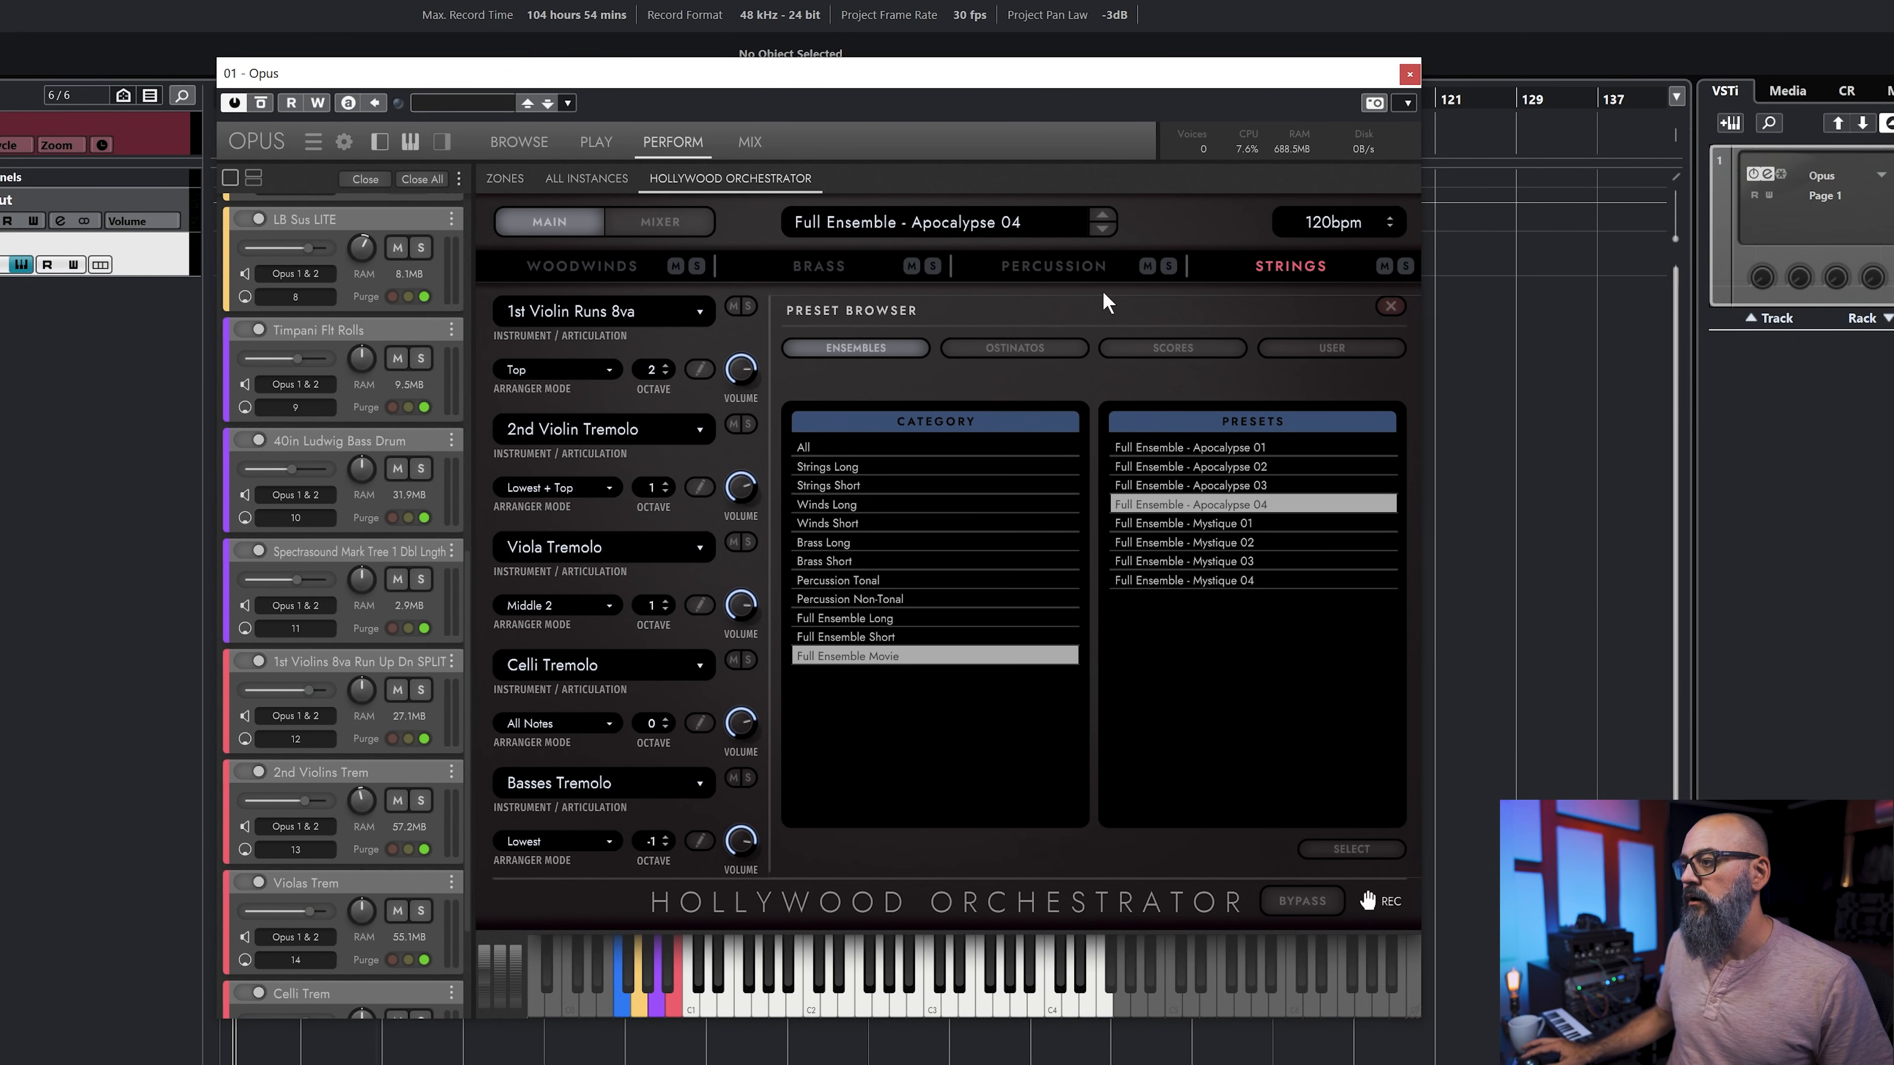
# Step: View the preset's instruments and articulations in the Percussion, Brass and Woodwinds sections
pyautogui.click(1062, 272)
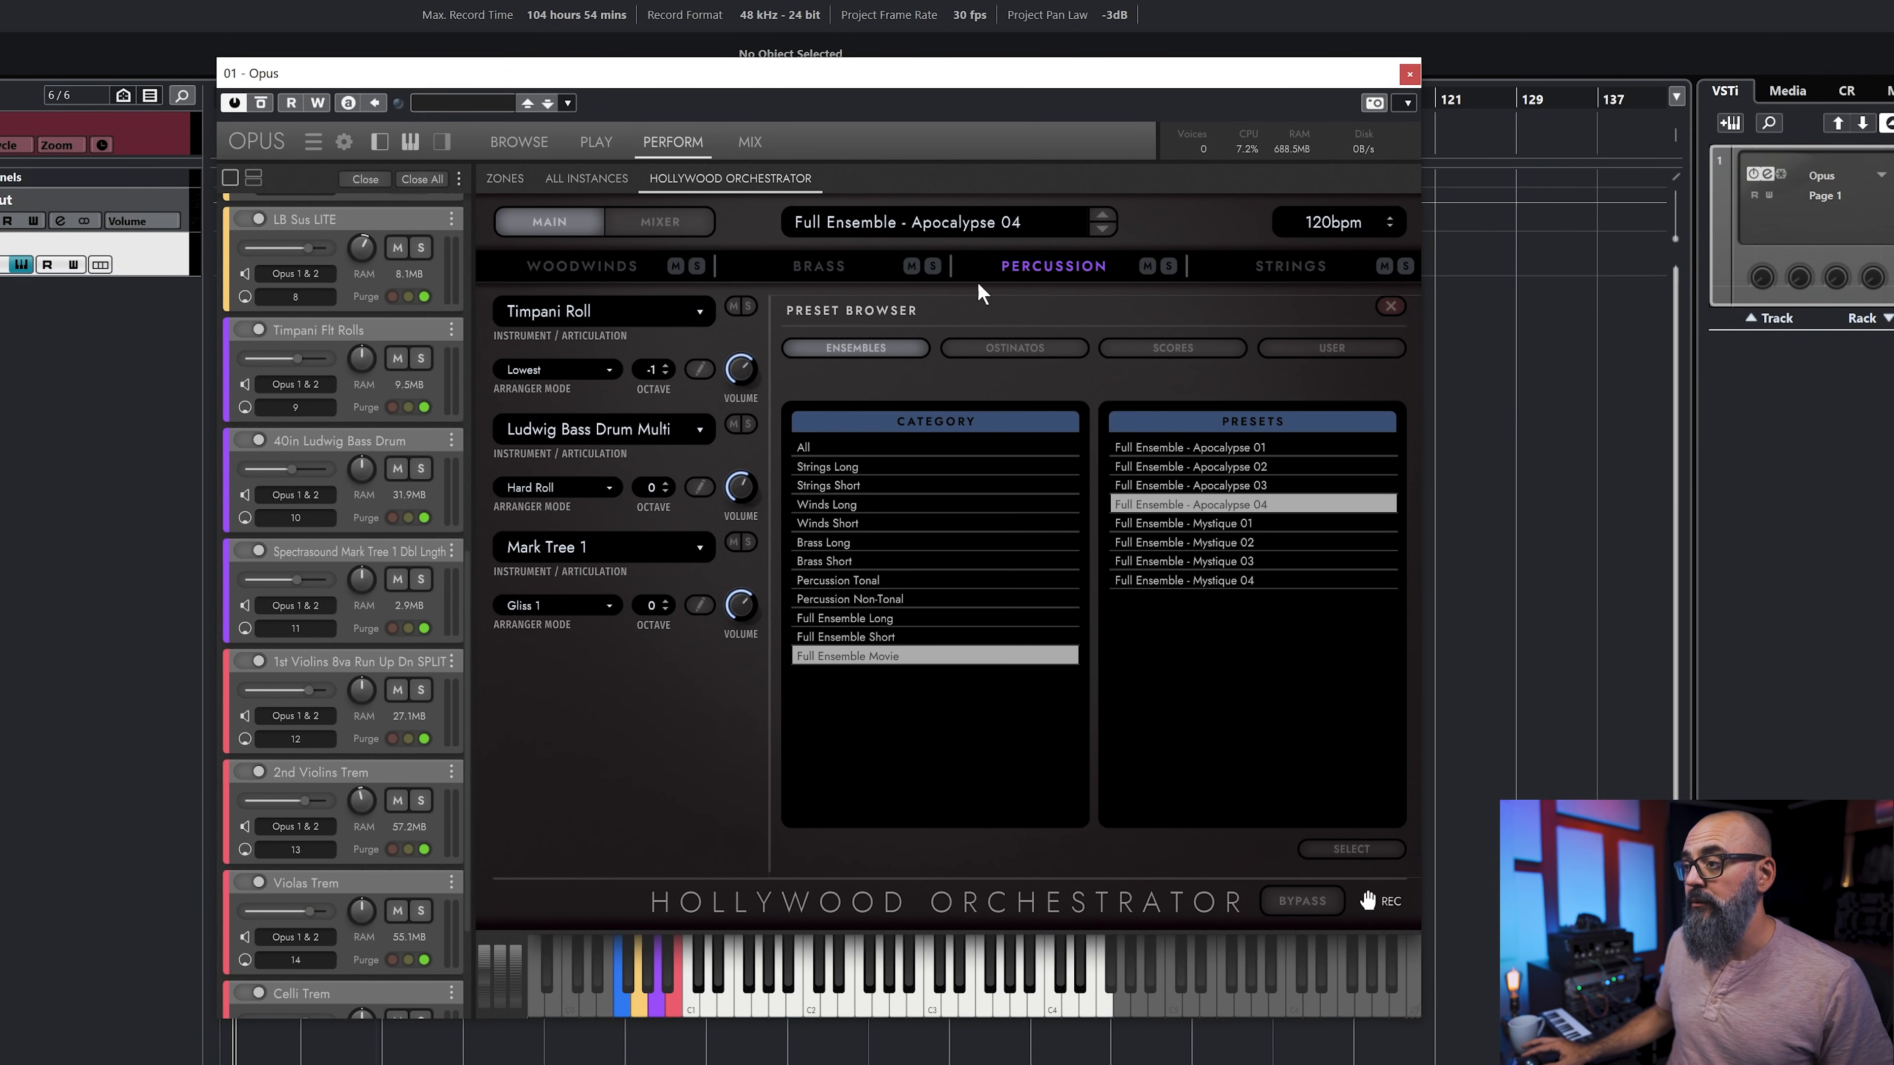
pyautogui.click(828, 275)
pyautogui.click(645, 278)
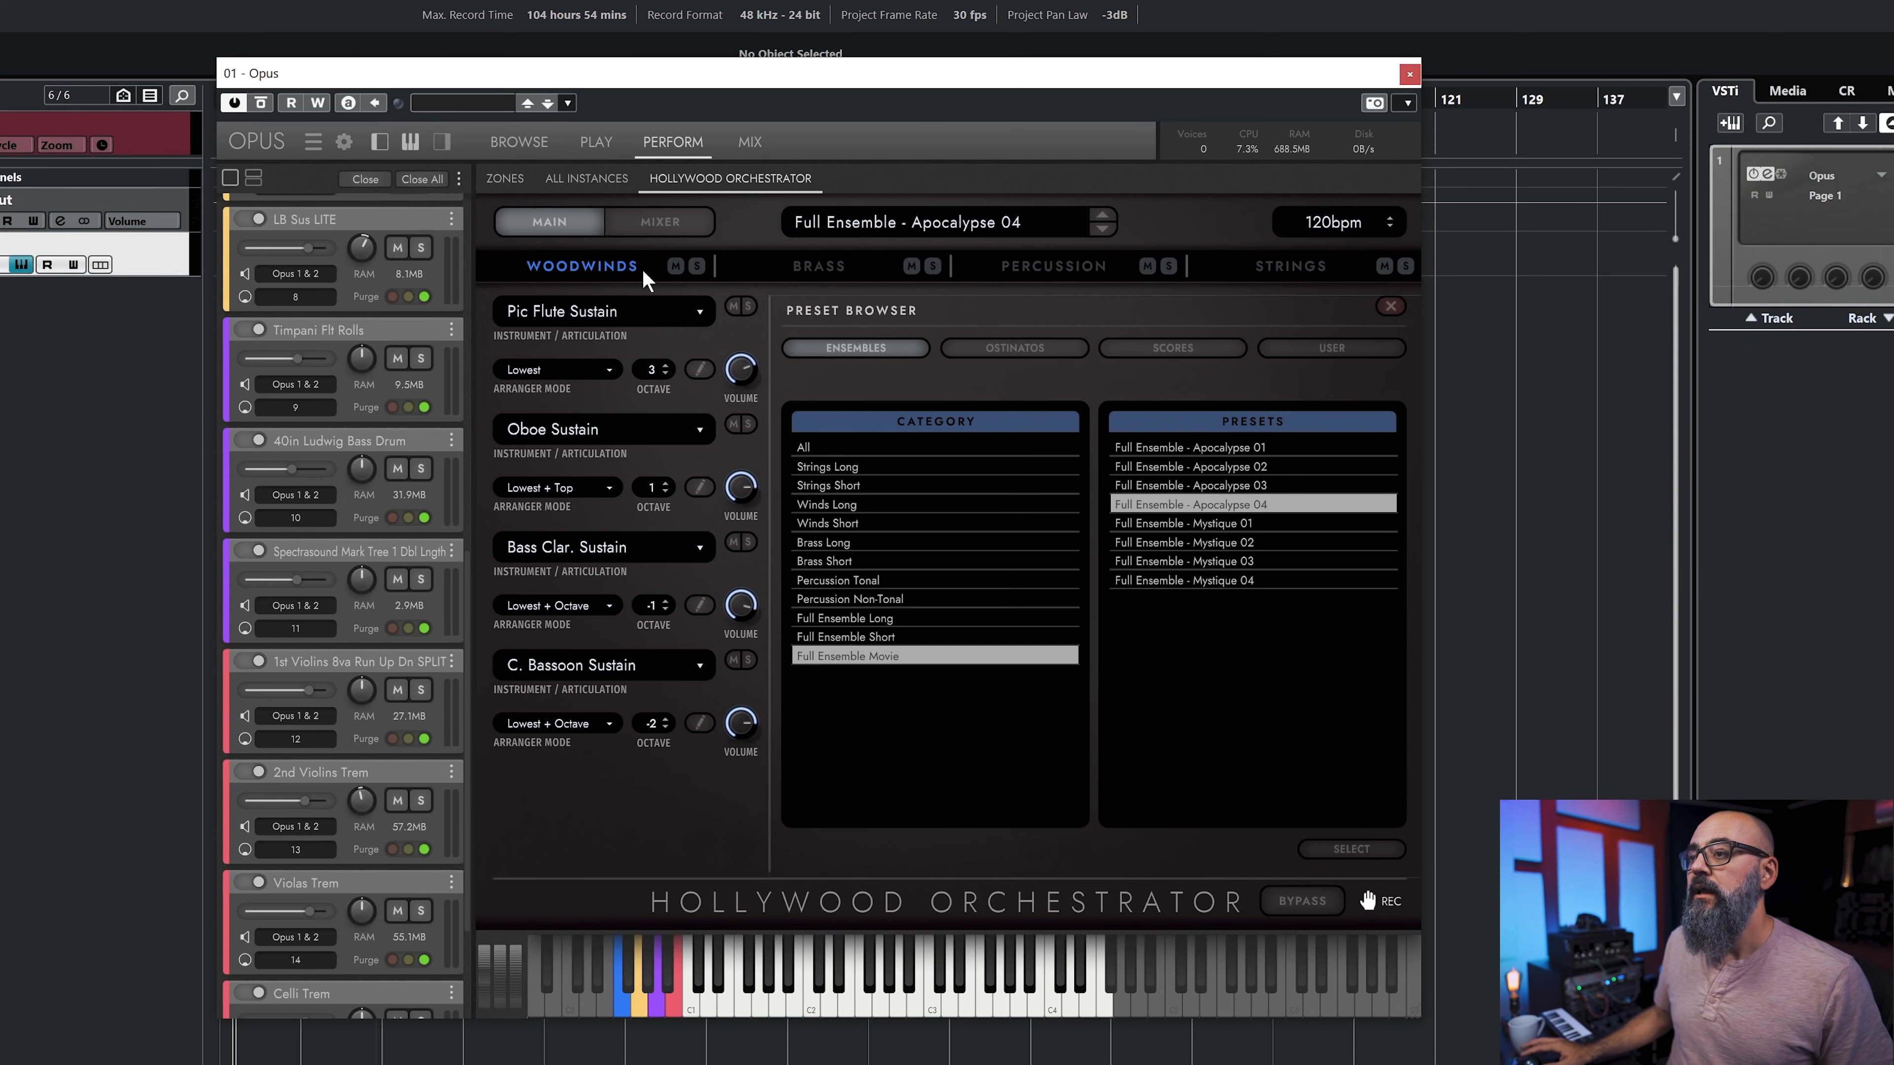
# Step: Try the Soft and Epic moods on the Basses Trem instrument, and return it to Classic
pyautogui.click(591, 140)
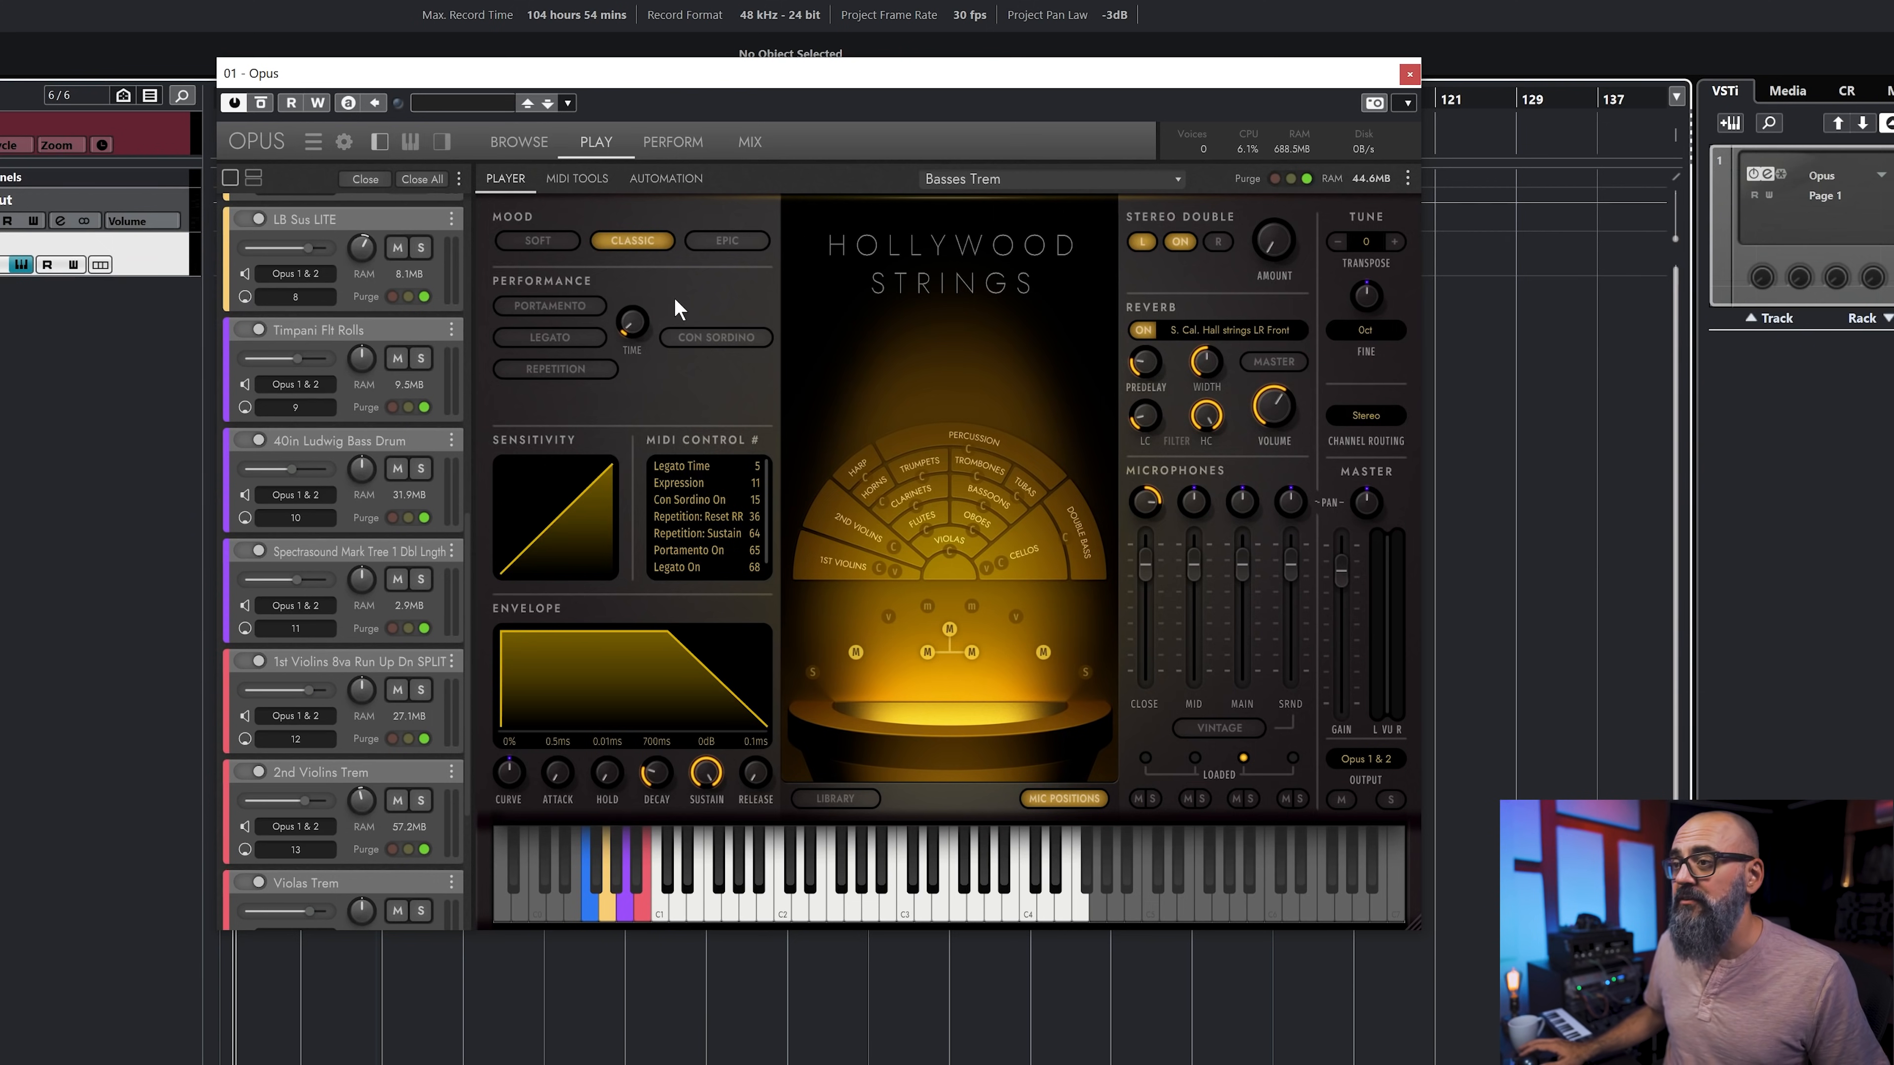
pyautogui.click(533, 241)
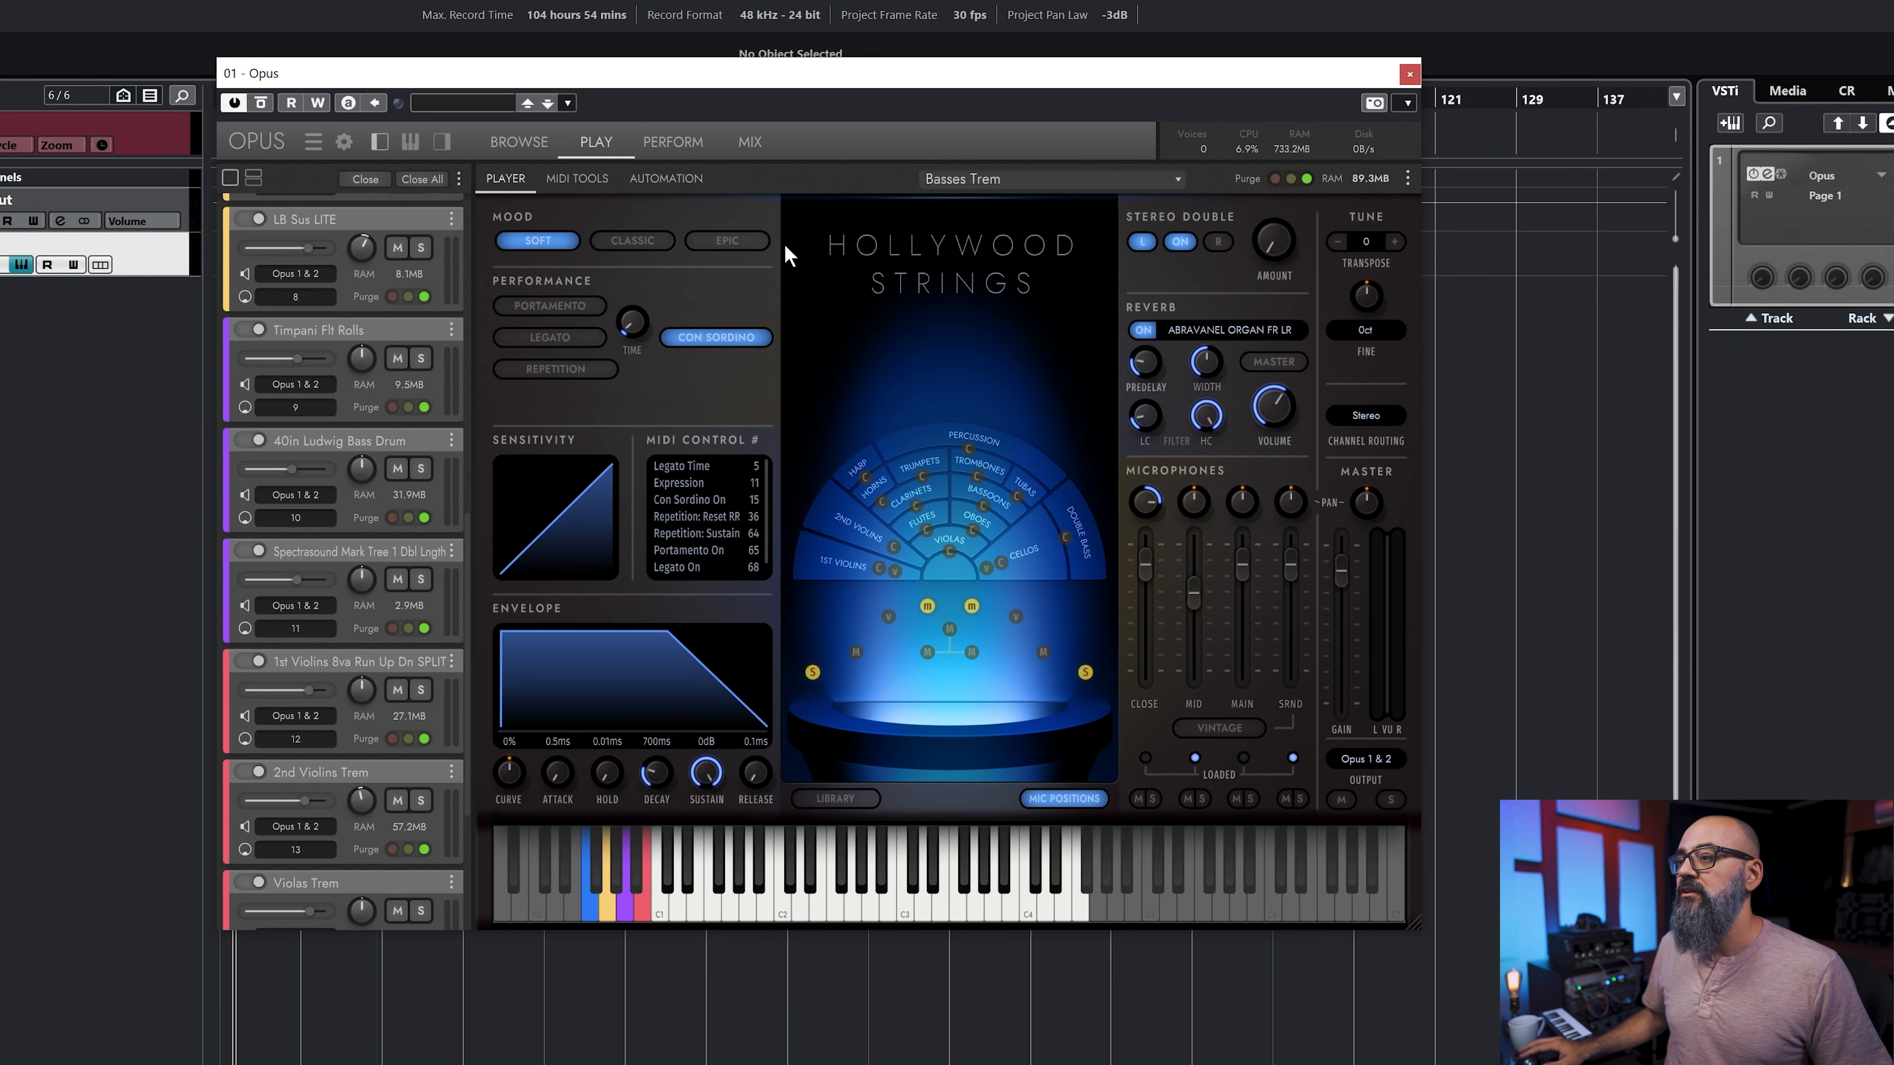
pyautogui.click(729, 242)
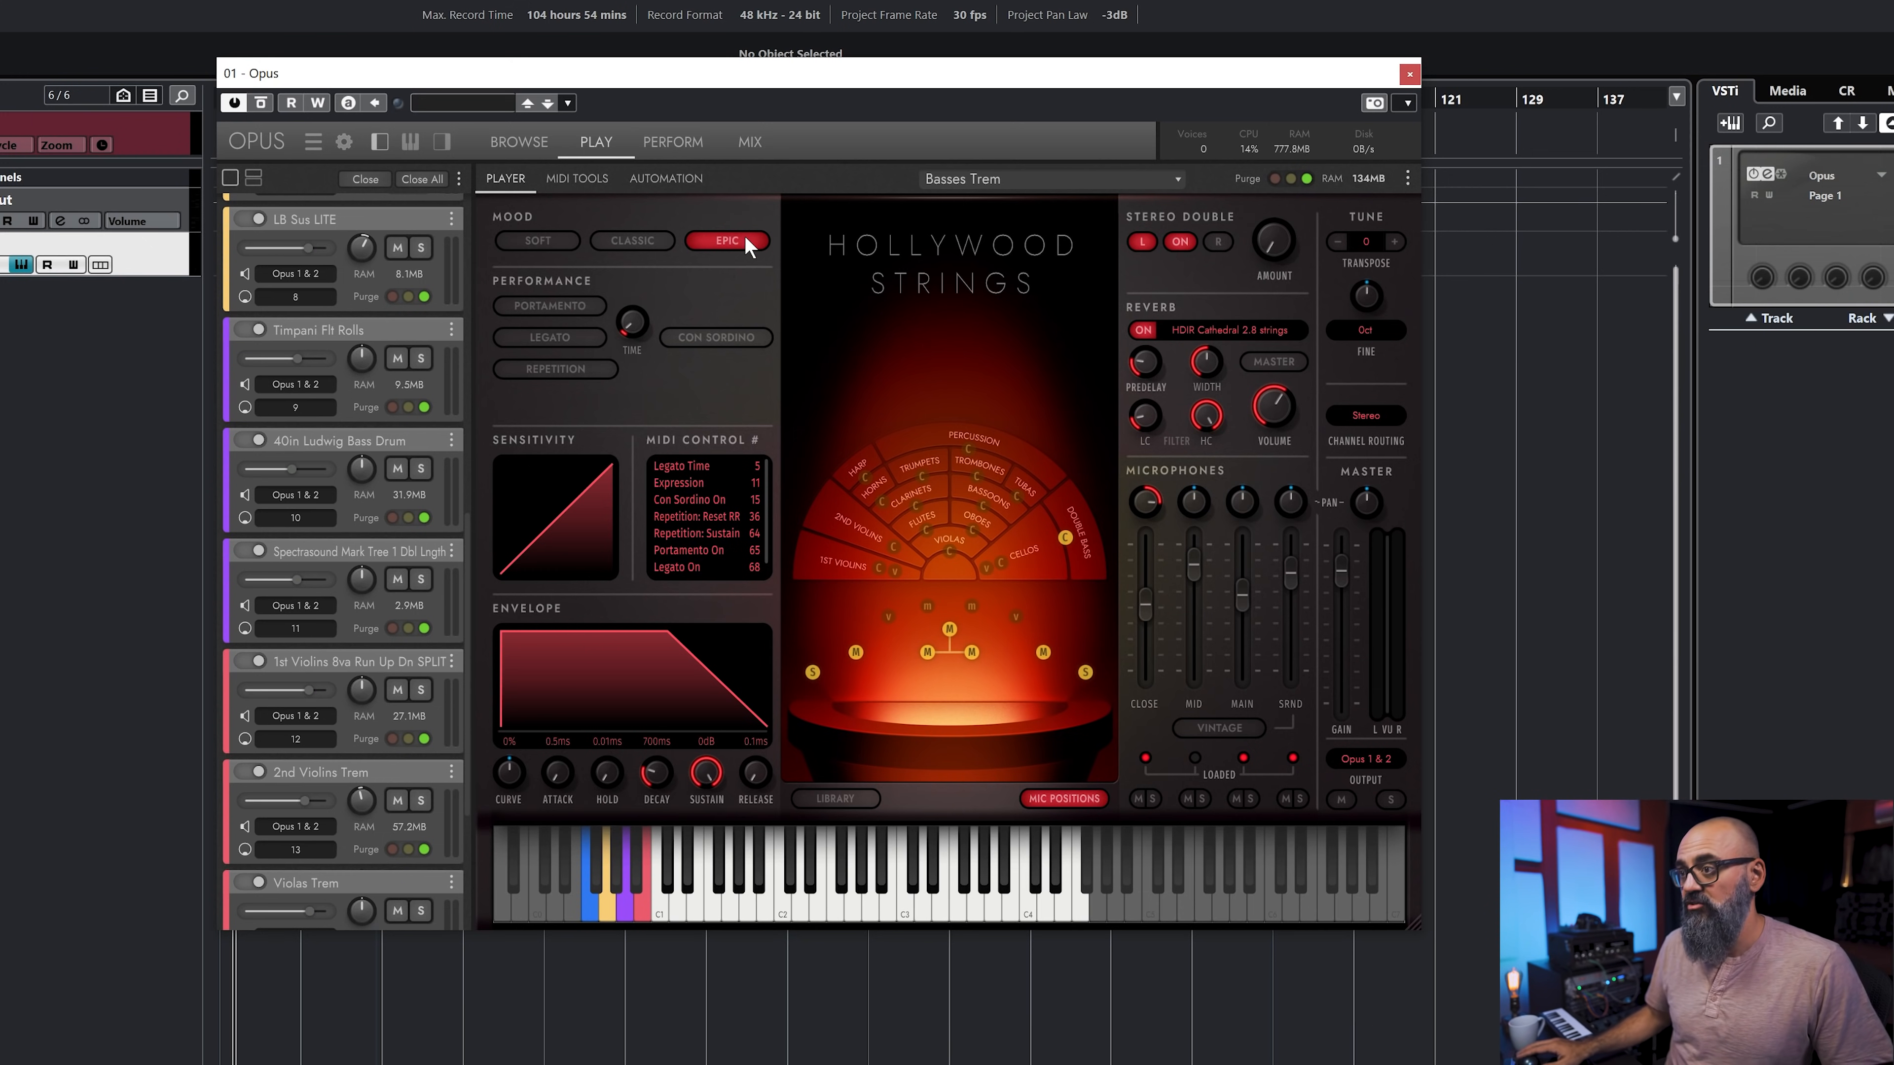
pyautogui.click(632, 234)
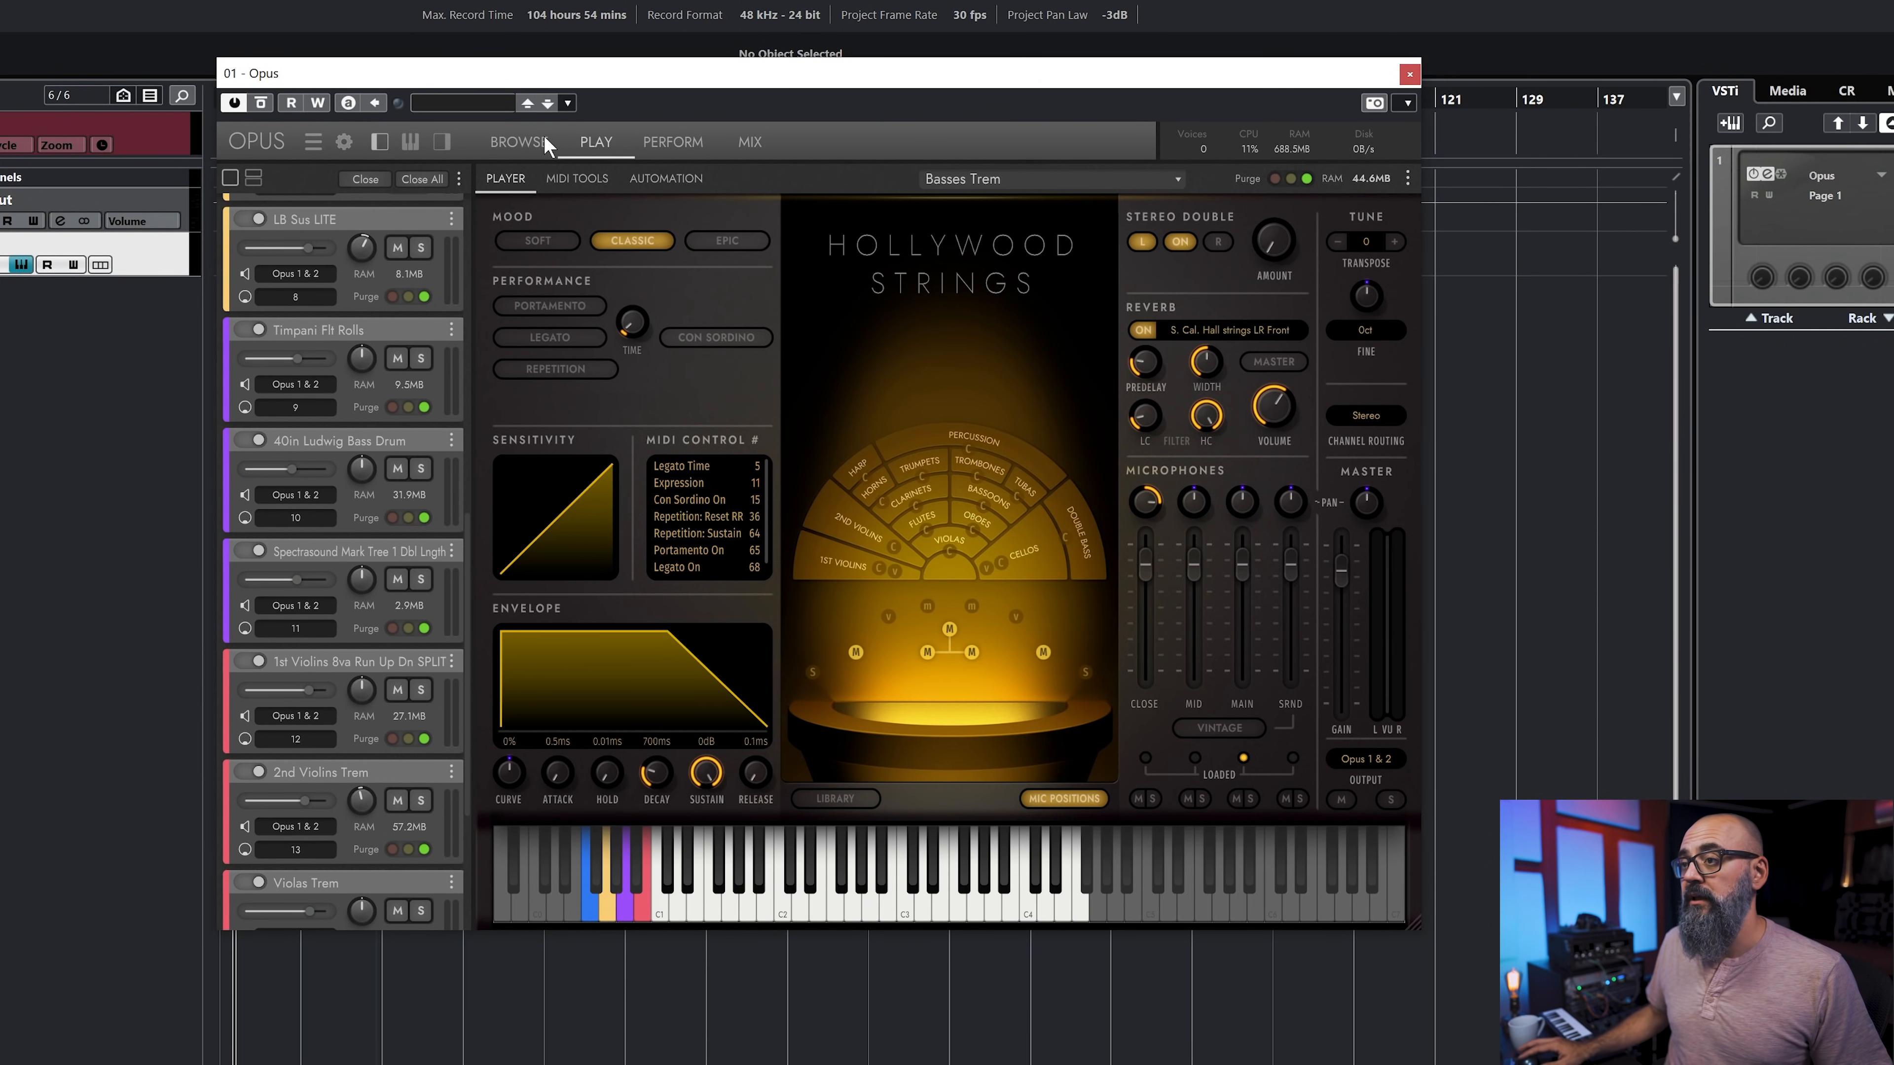
# Step: Look over the installed libraries and the Basses Trem player settings, and return to the Hollywood Orchestrator page
pyautogui.click(526, 141)
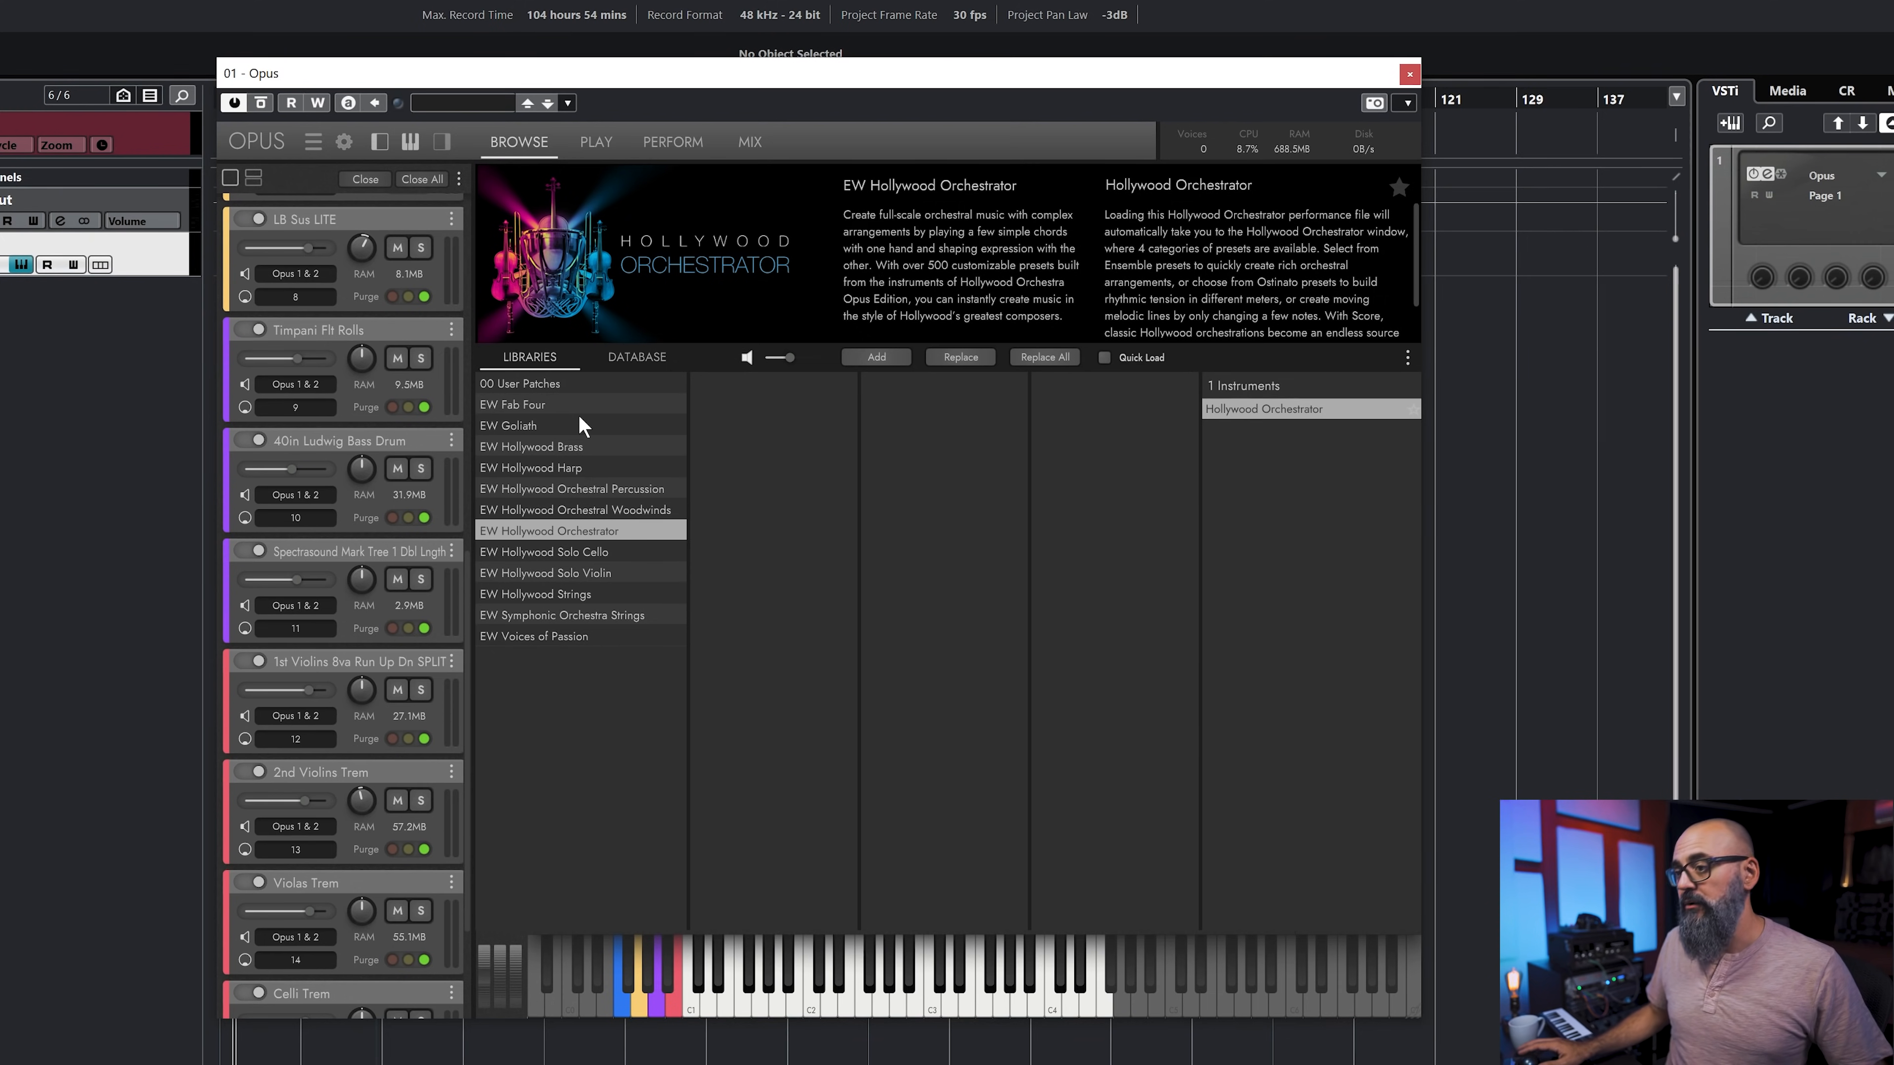
pyautogui.click(594, 143)
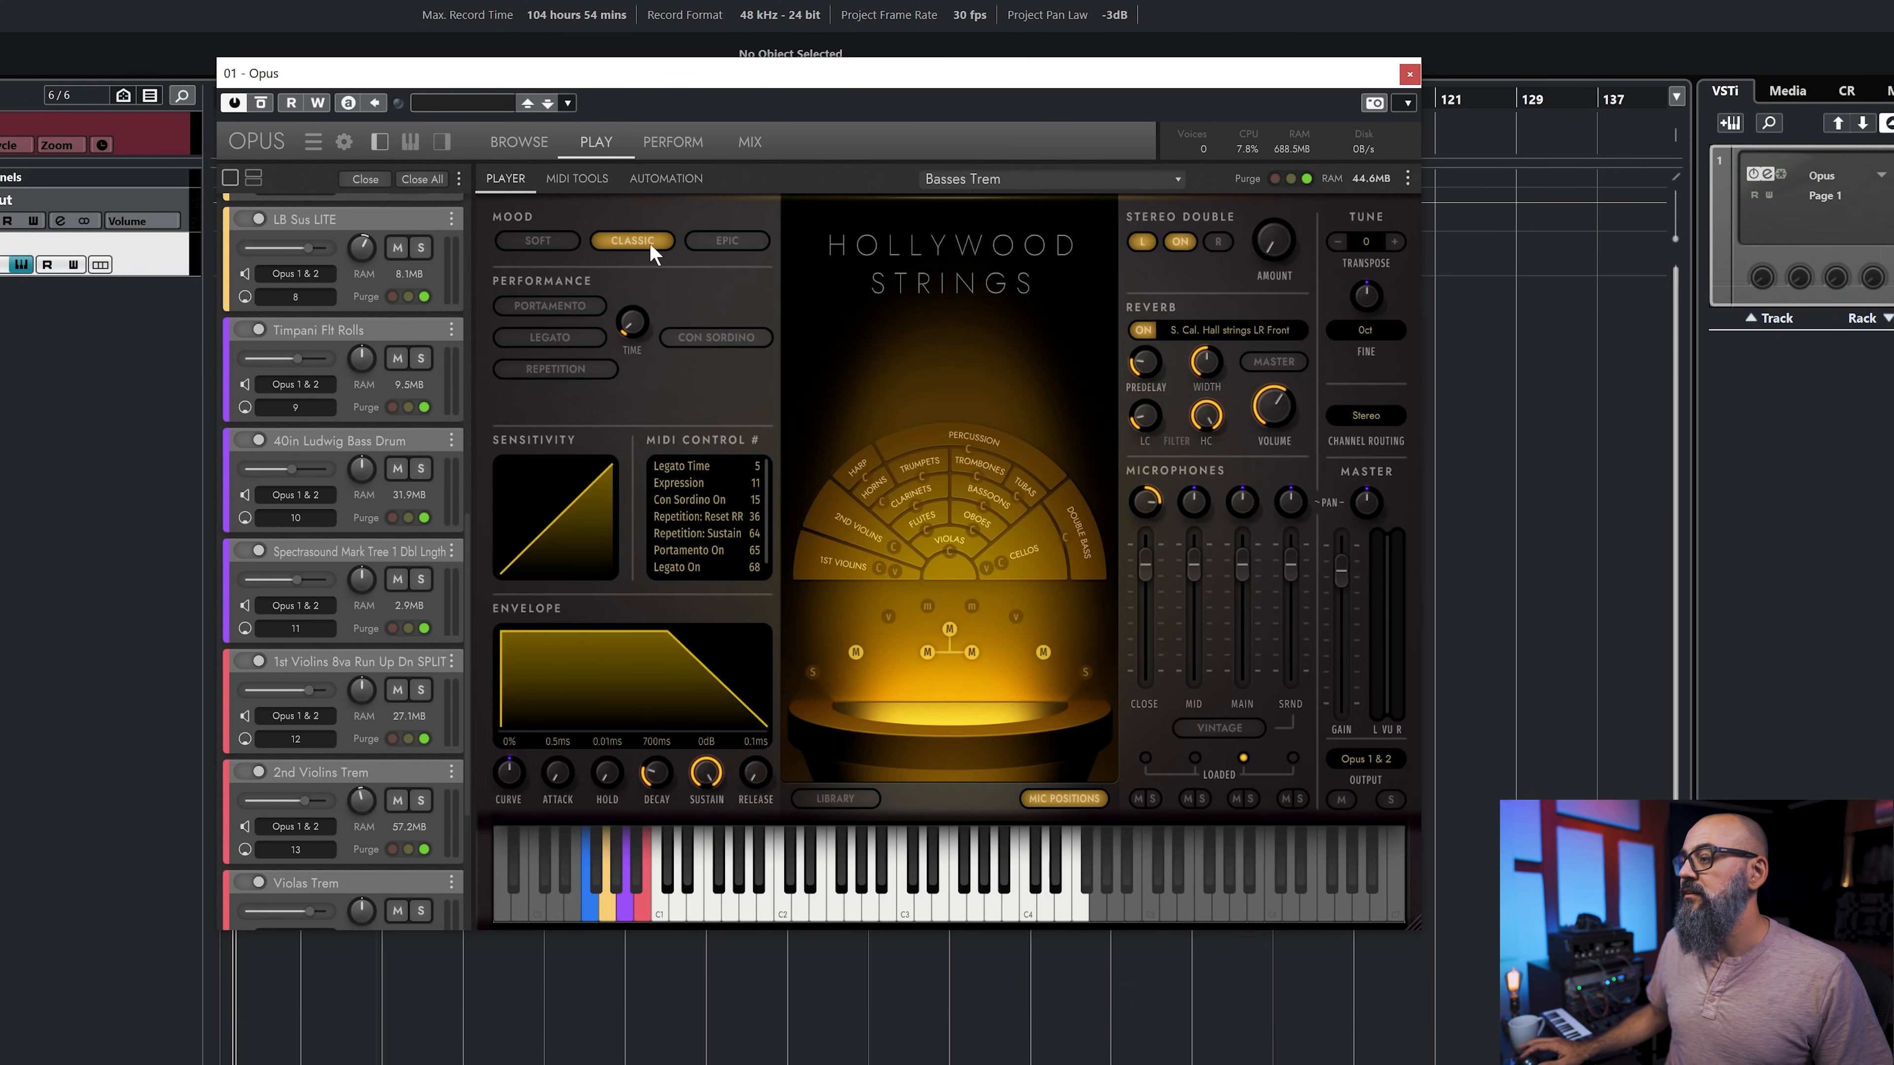
pyautogui.click(671, 143)
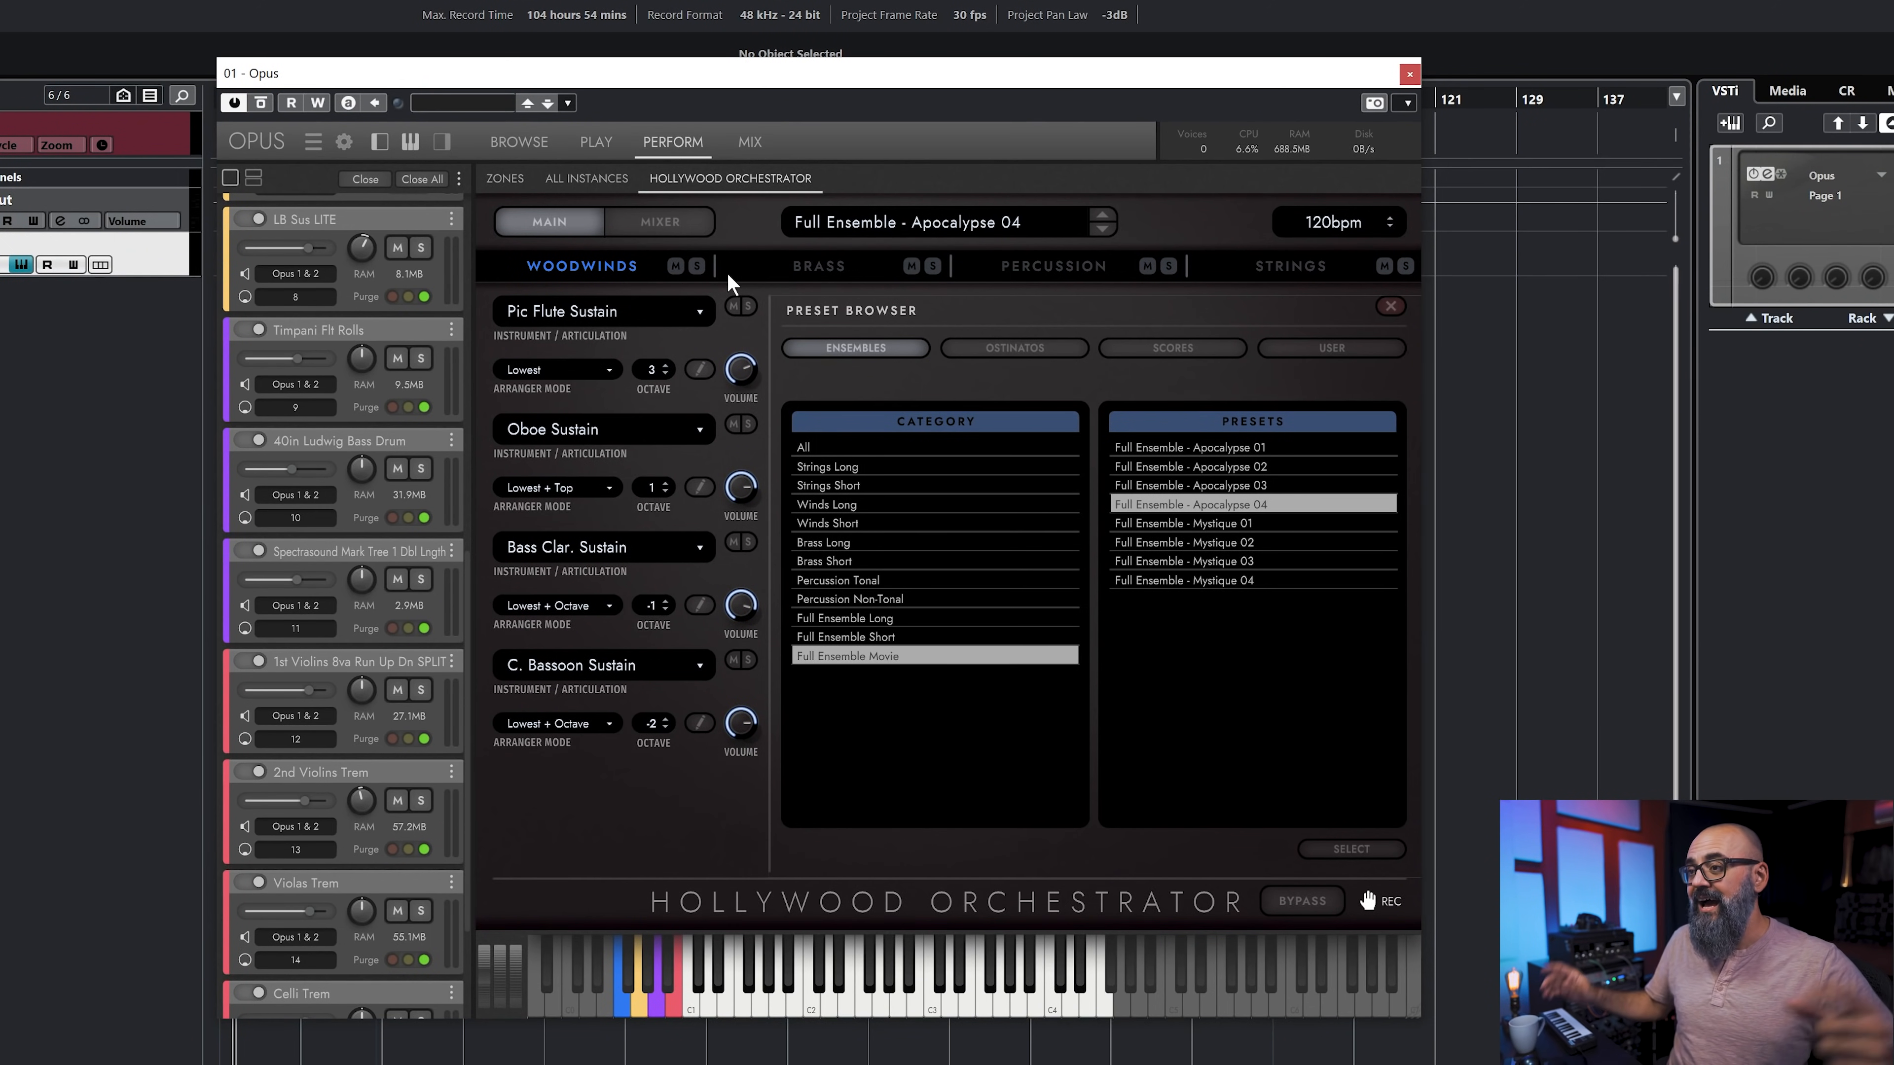
# Step: Load the score preset Dark Hero 04 from the Dark Hero category
pyautogui.click(925, 224)
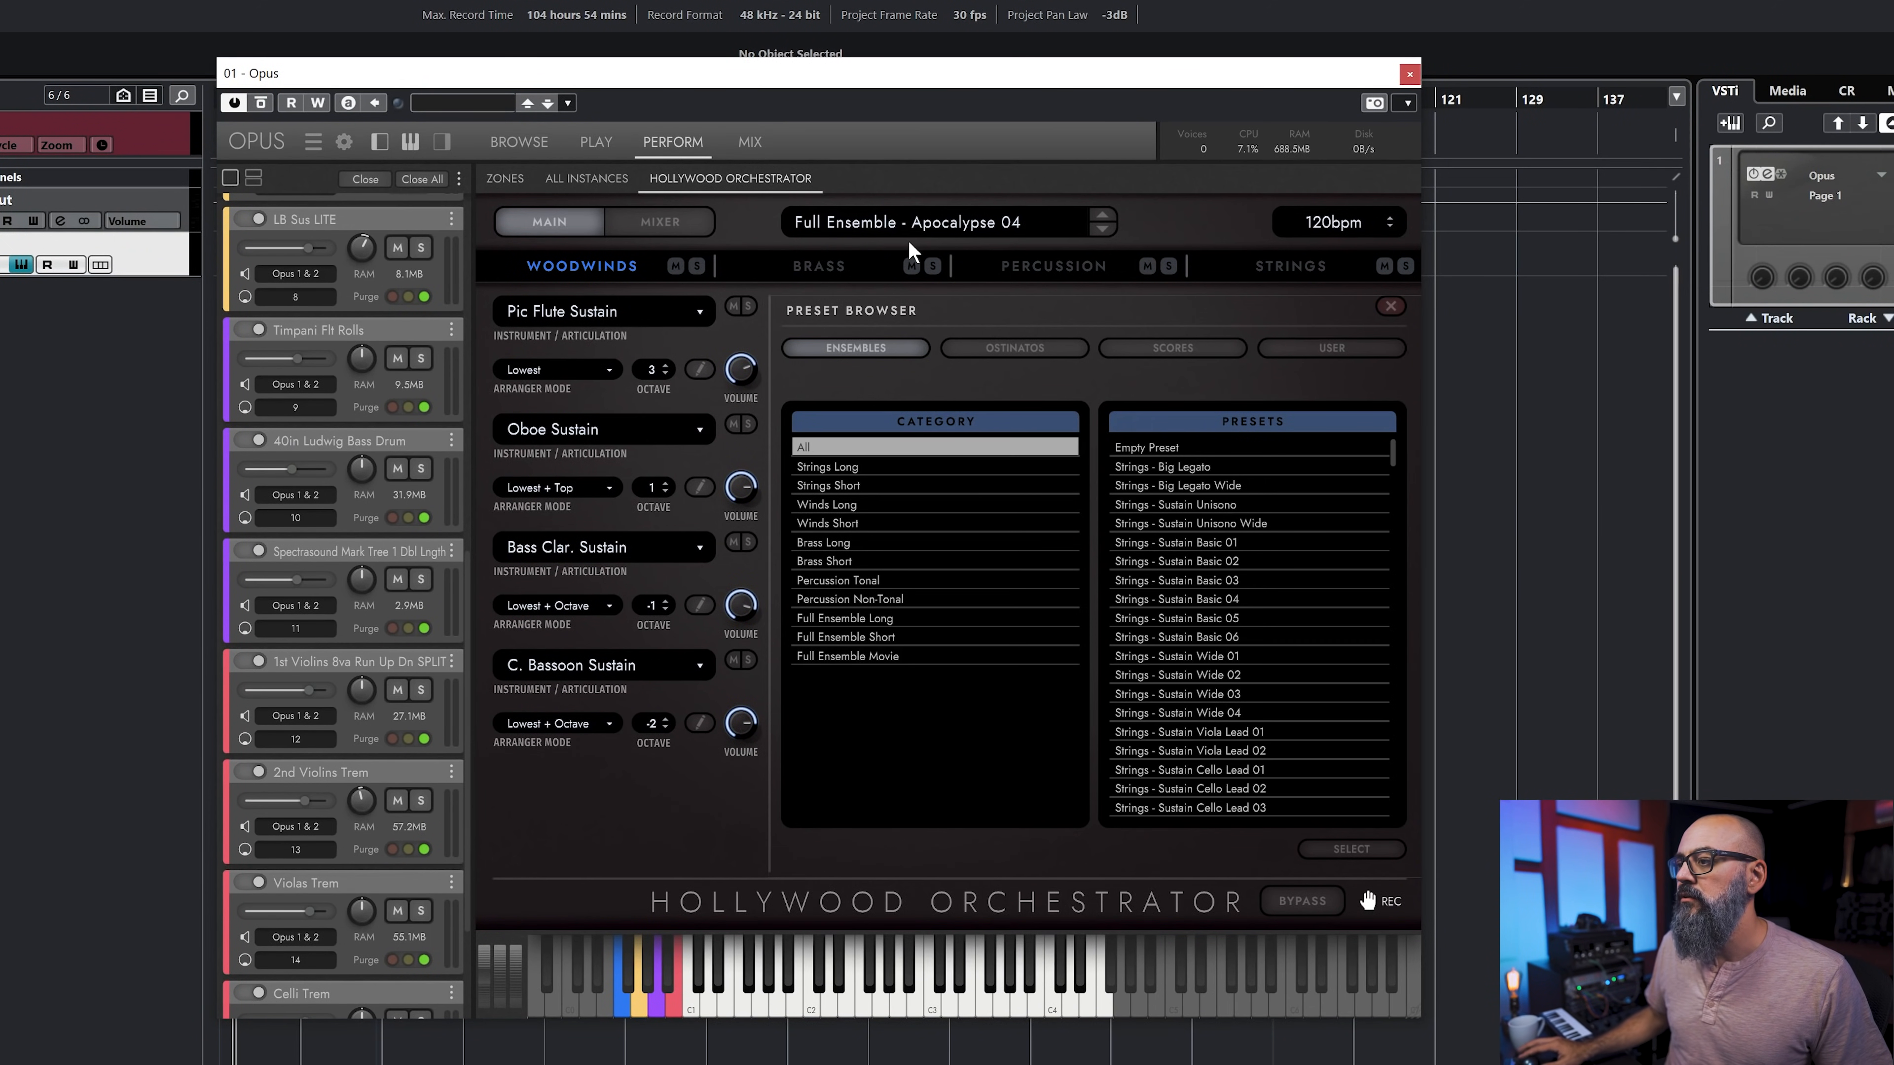
pyautogui.click(1154, 351)
pyautogui.click(867, 468)
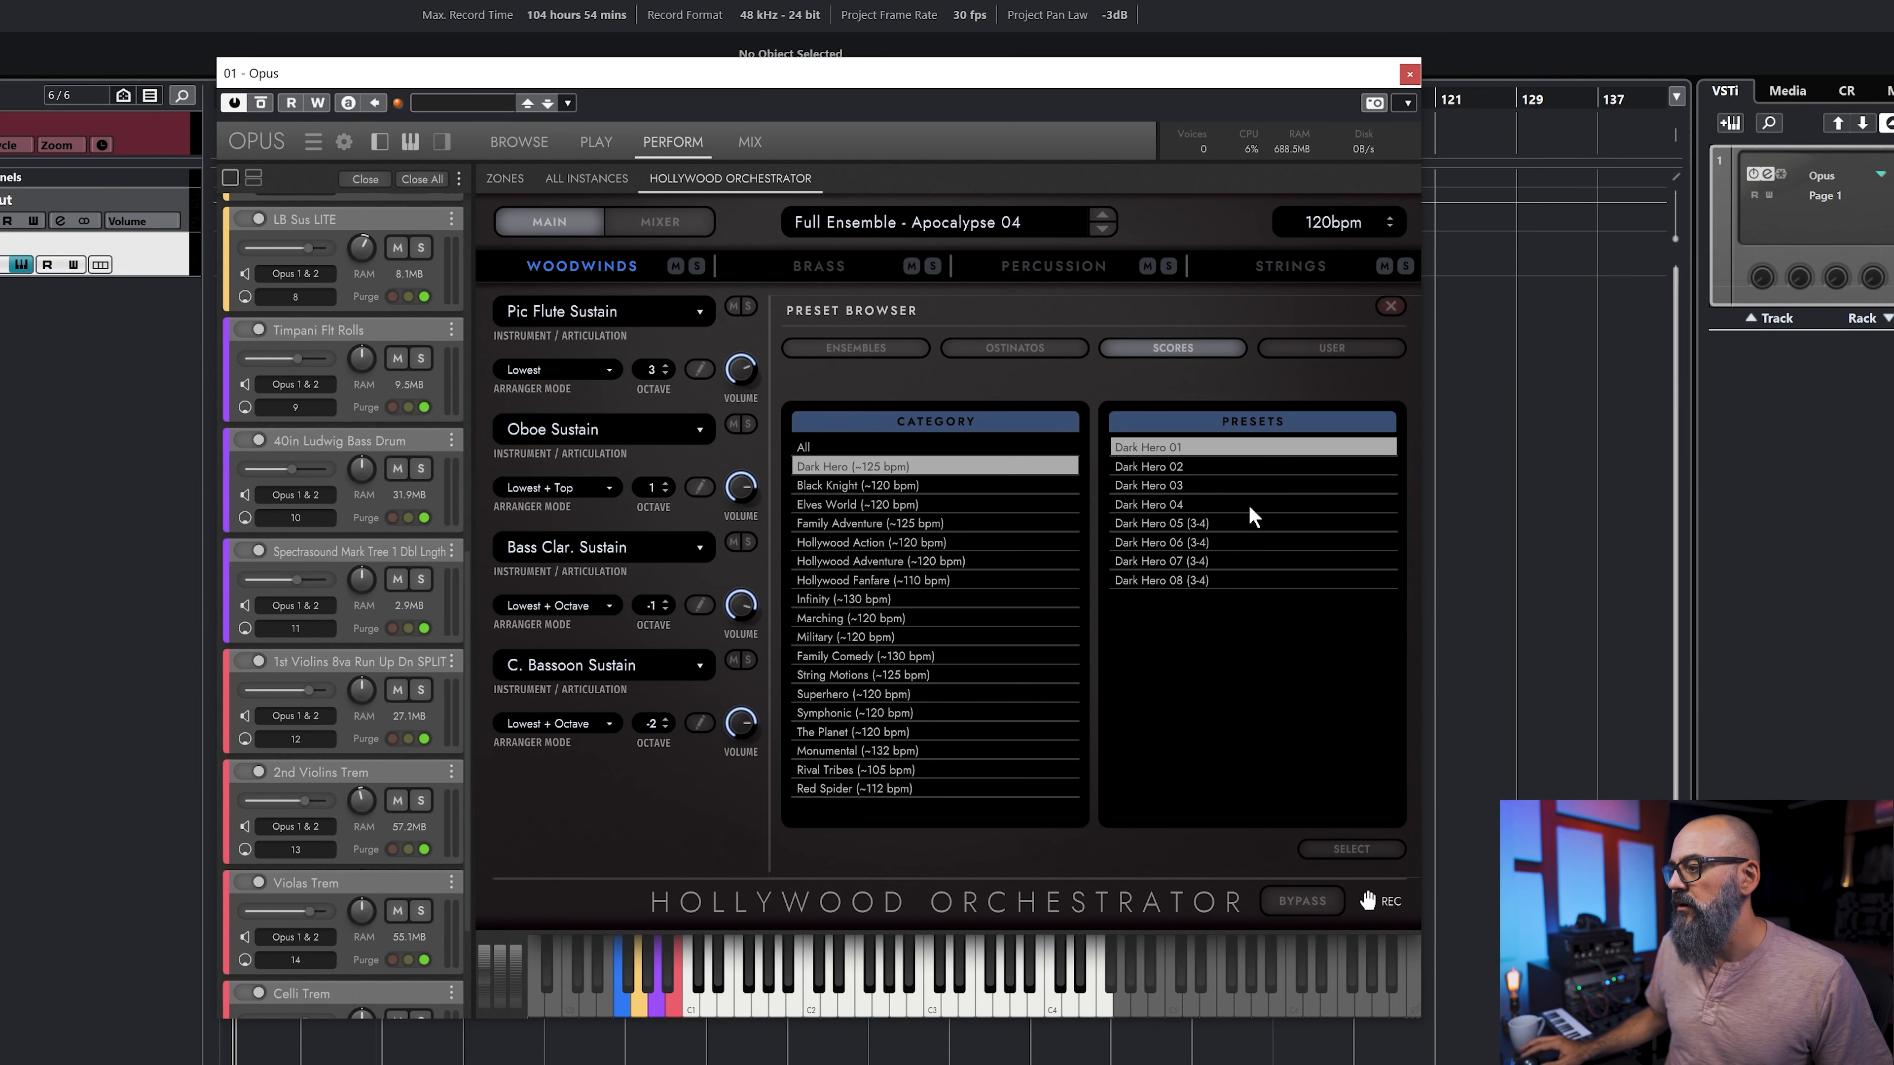
pyautogui.click(1150, 503)
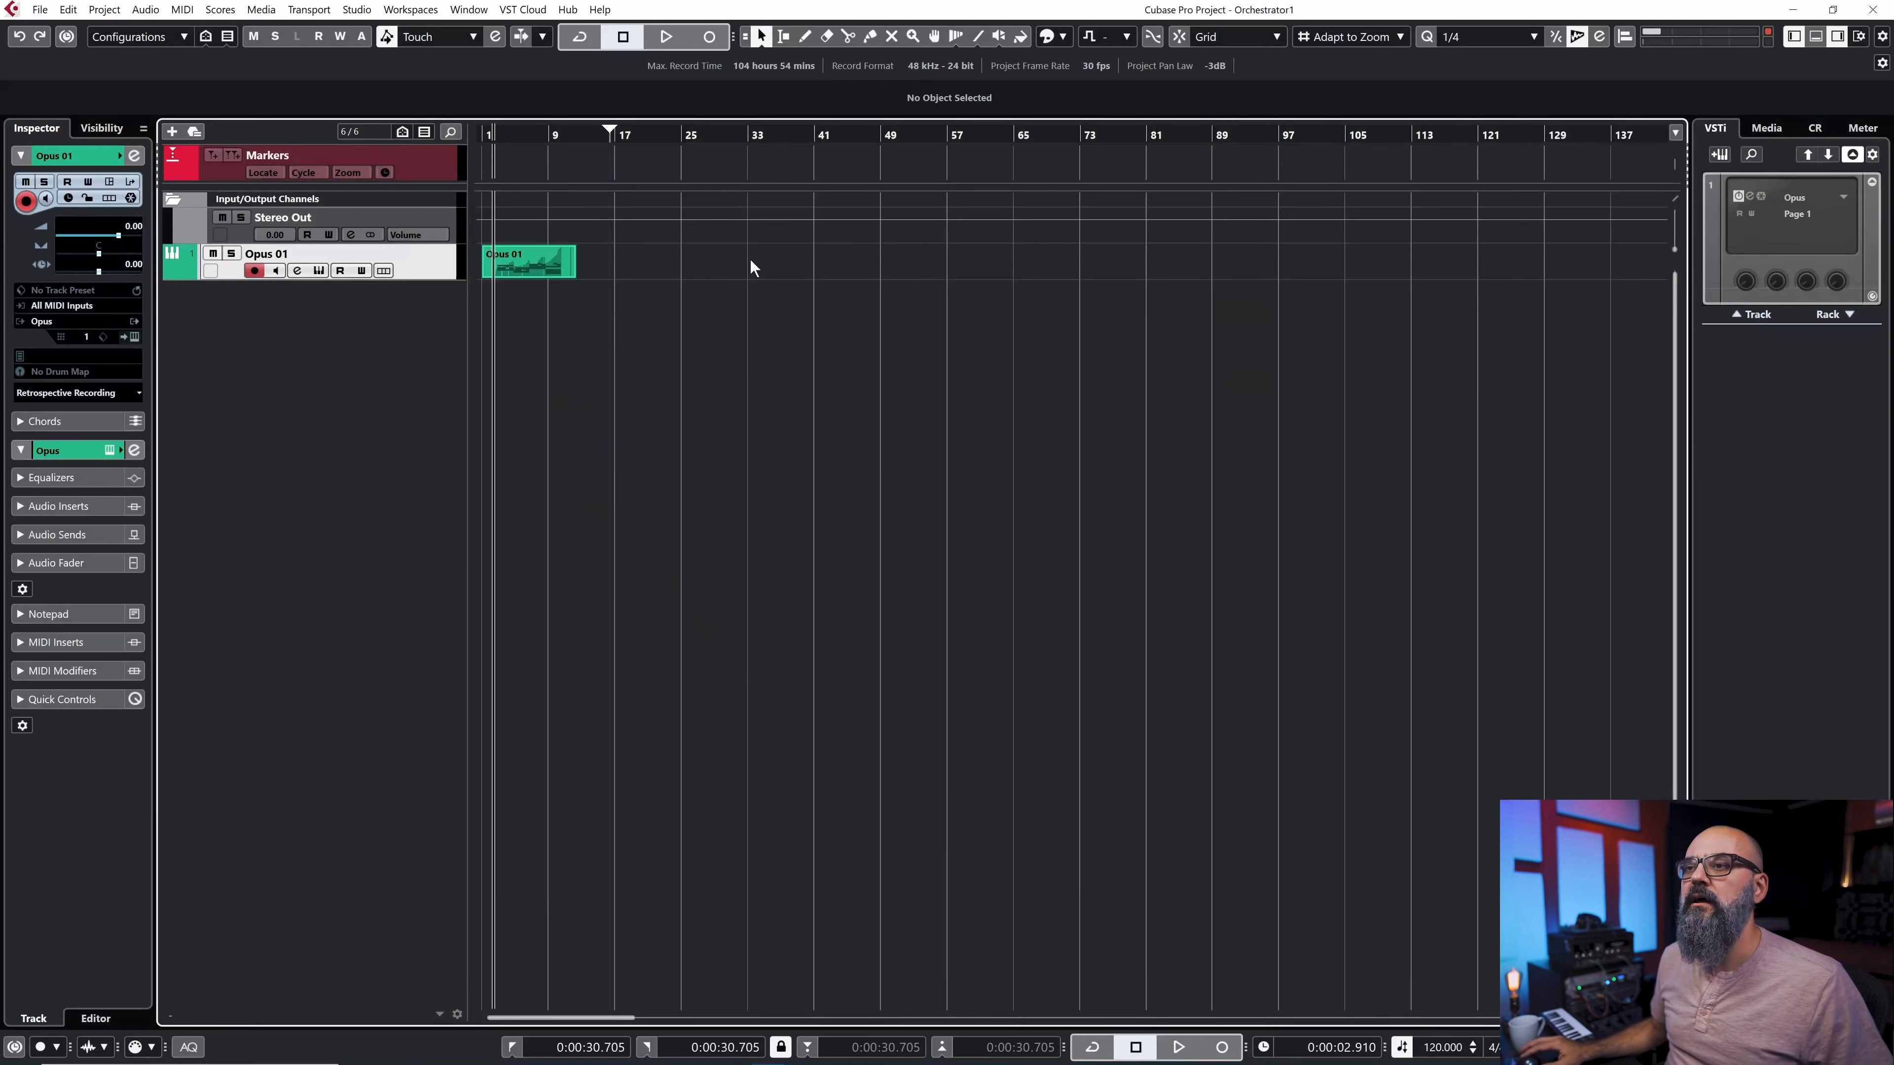
# Step: Add one MIDI track named Opus Rec below the Opus 01 track in the Cubase project
pyautogui.moveTo(515, 135); pyautogui.dragTo(537, 198)
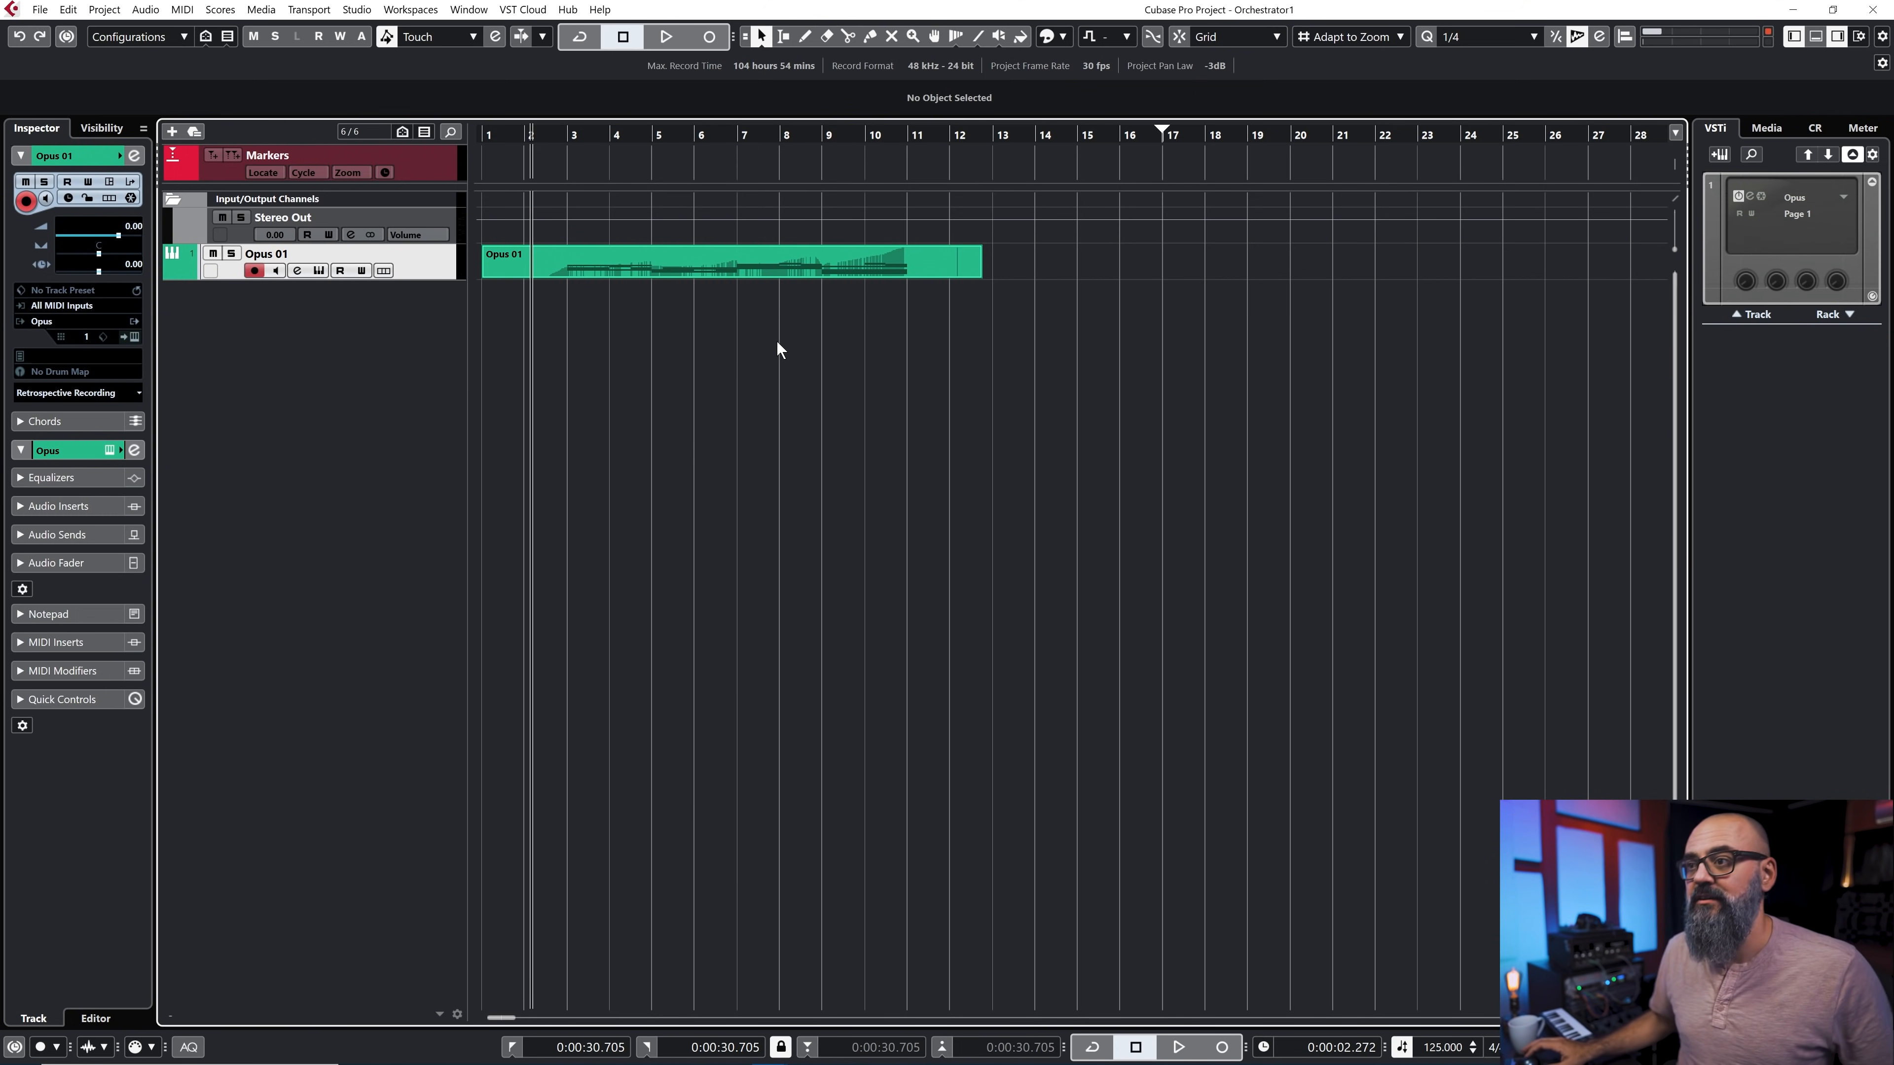
pyautogui.click(743, 270)
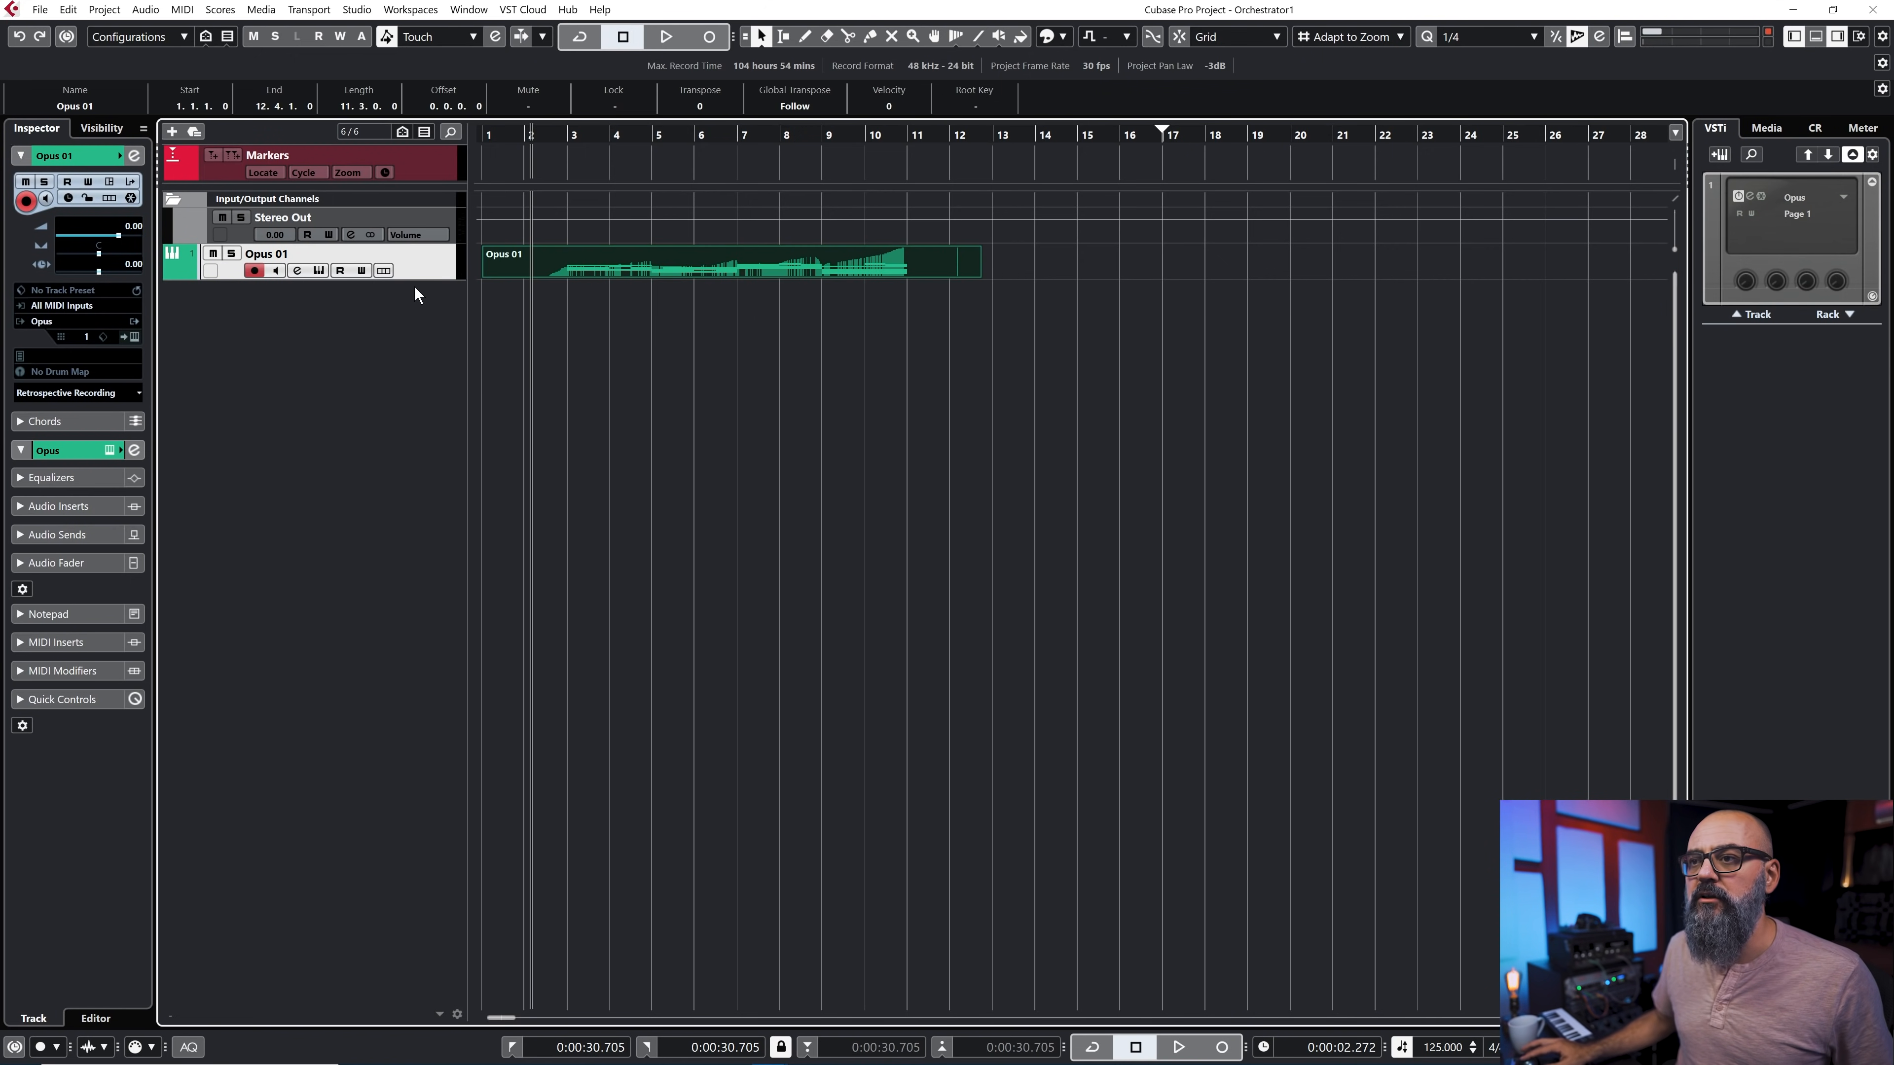
pyautogui.rightClick(444, 269)
pyautogui.moveTo(463, 276)
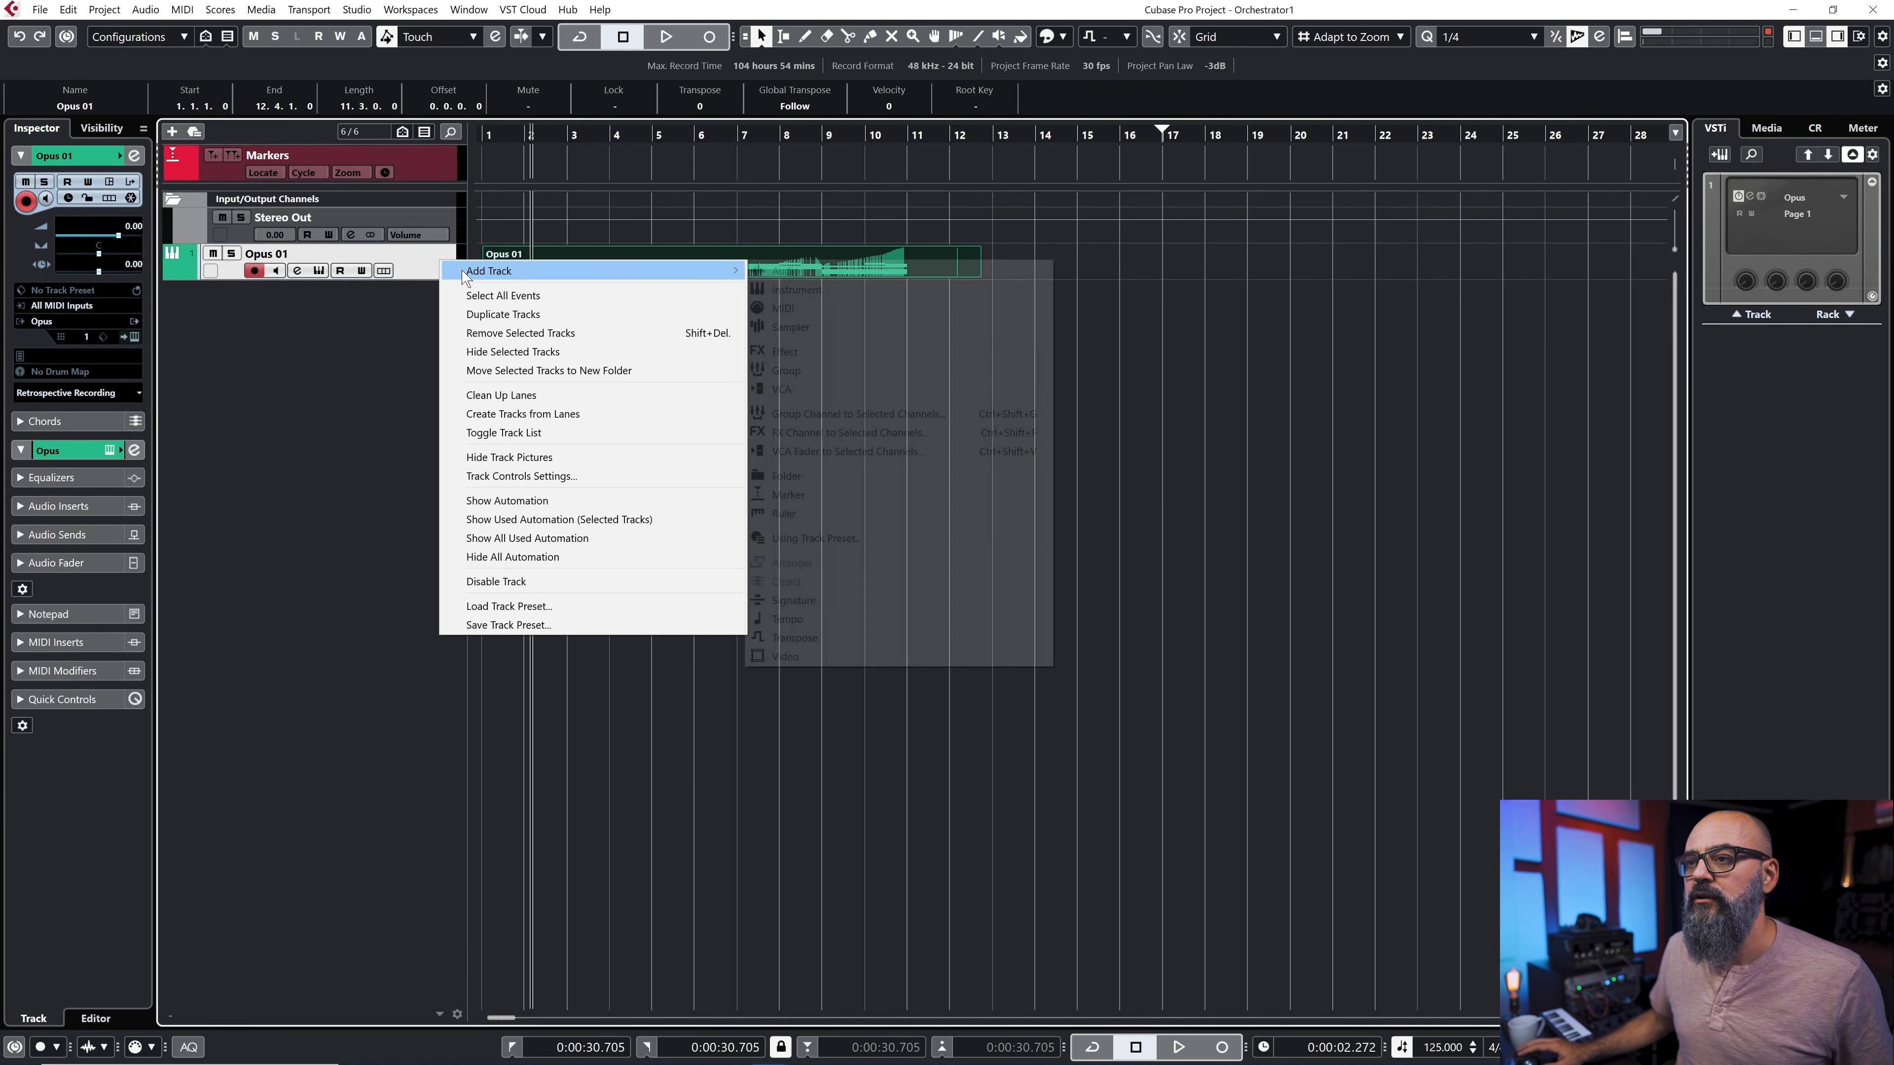
pyautogui.click(779, 308)
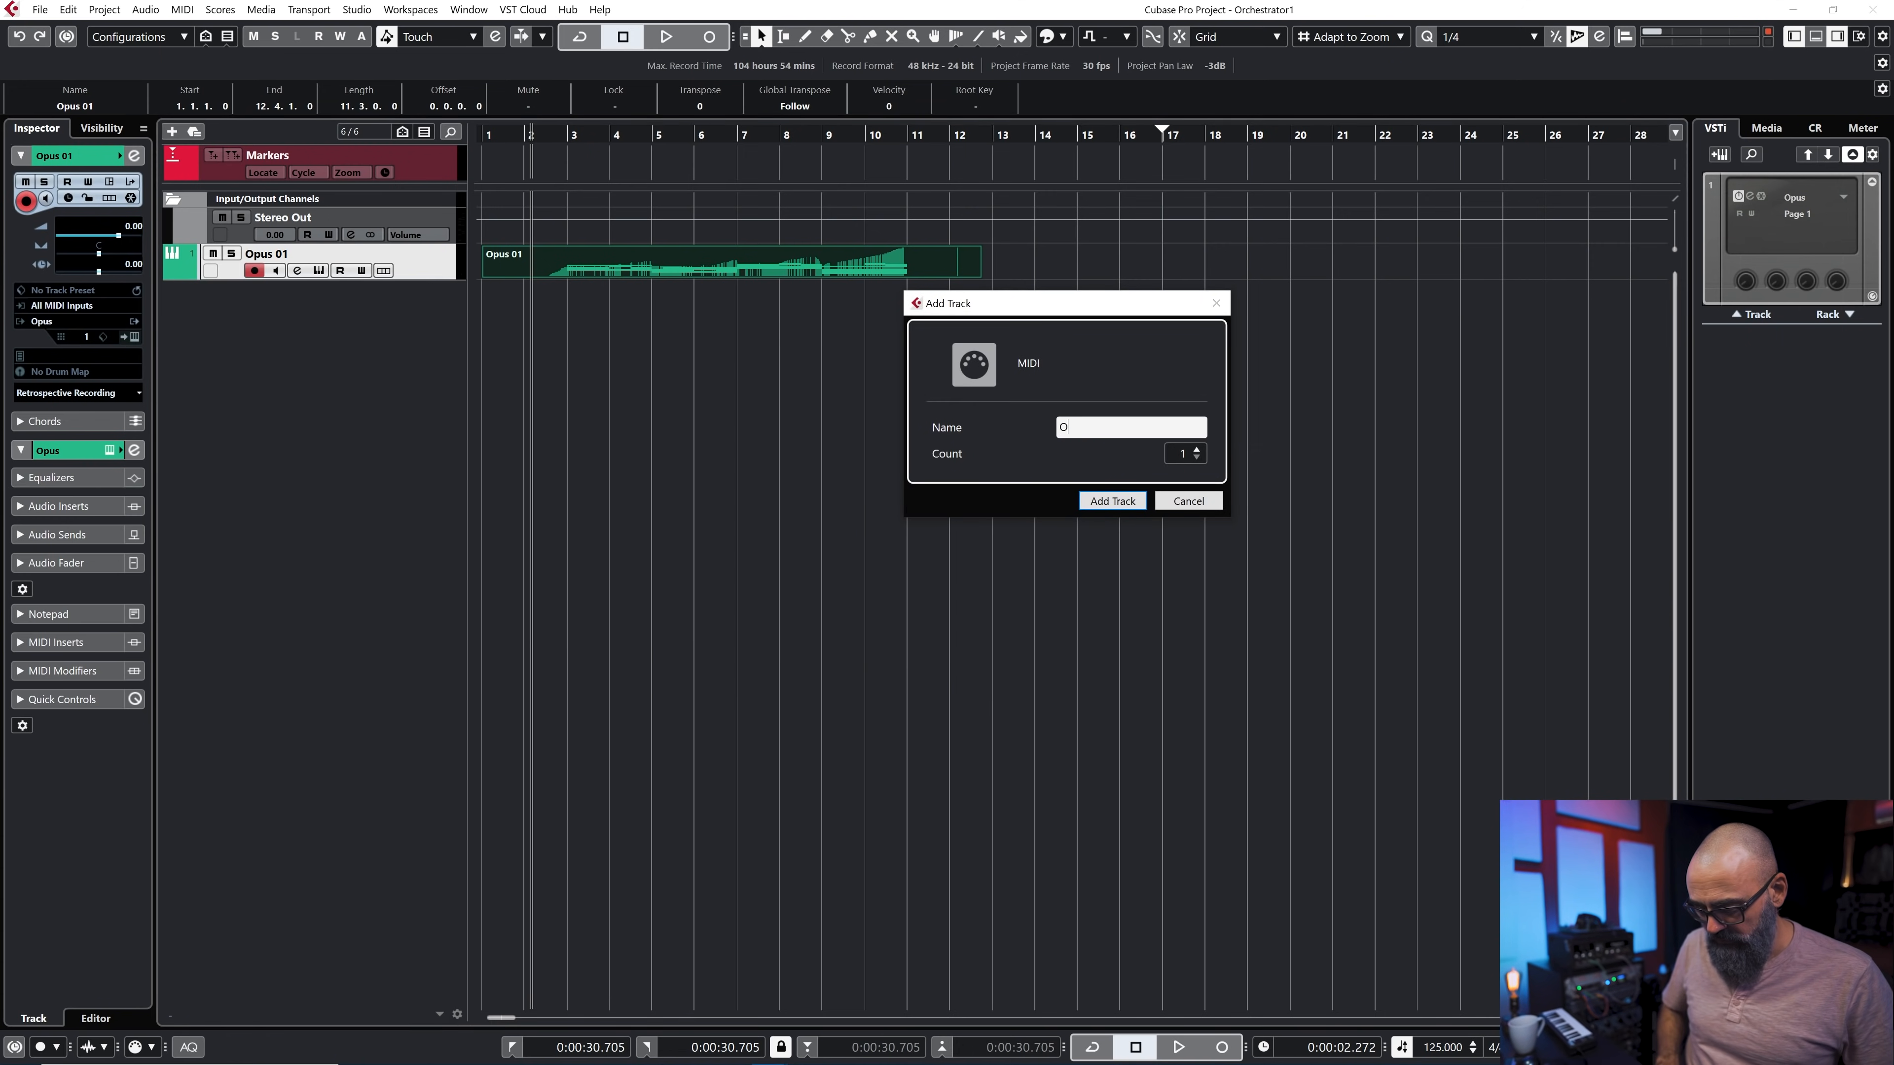
pyautogui.press('Return')
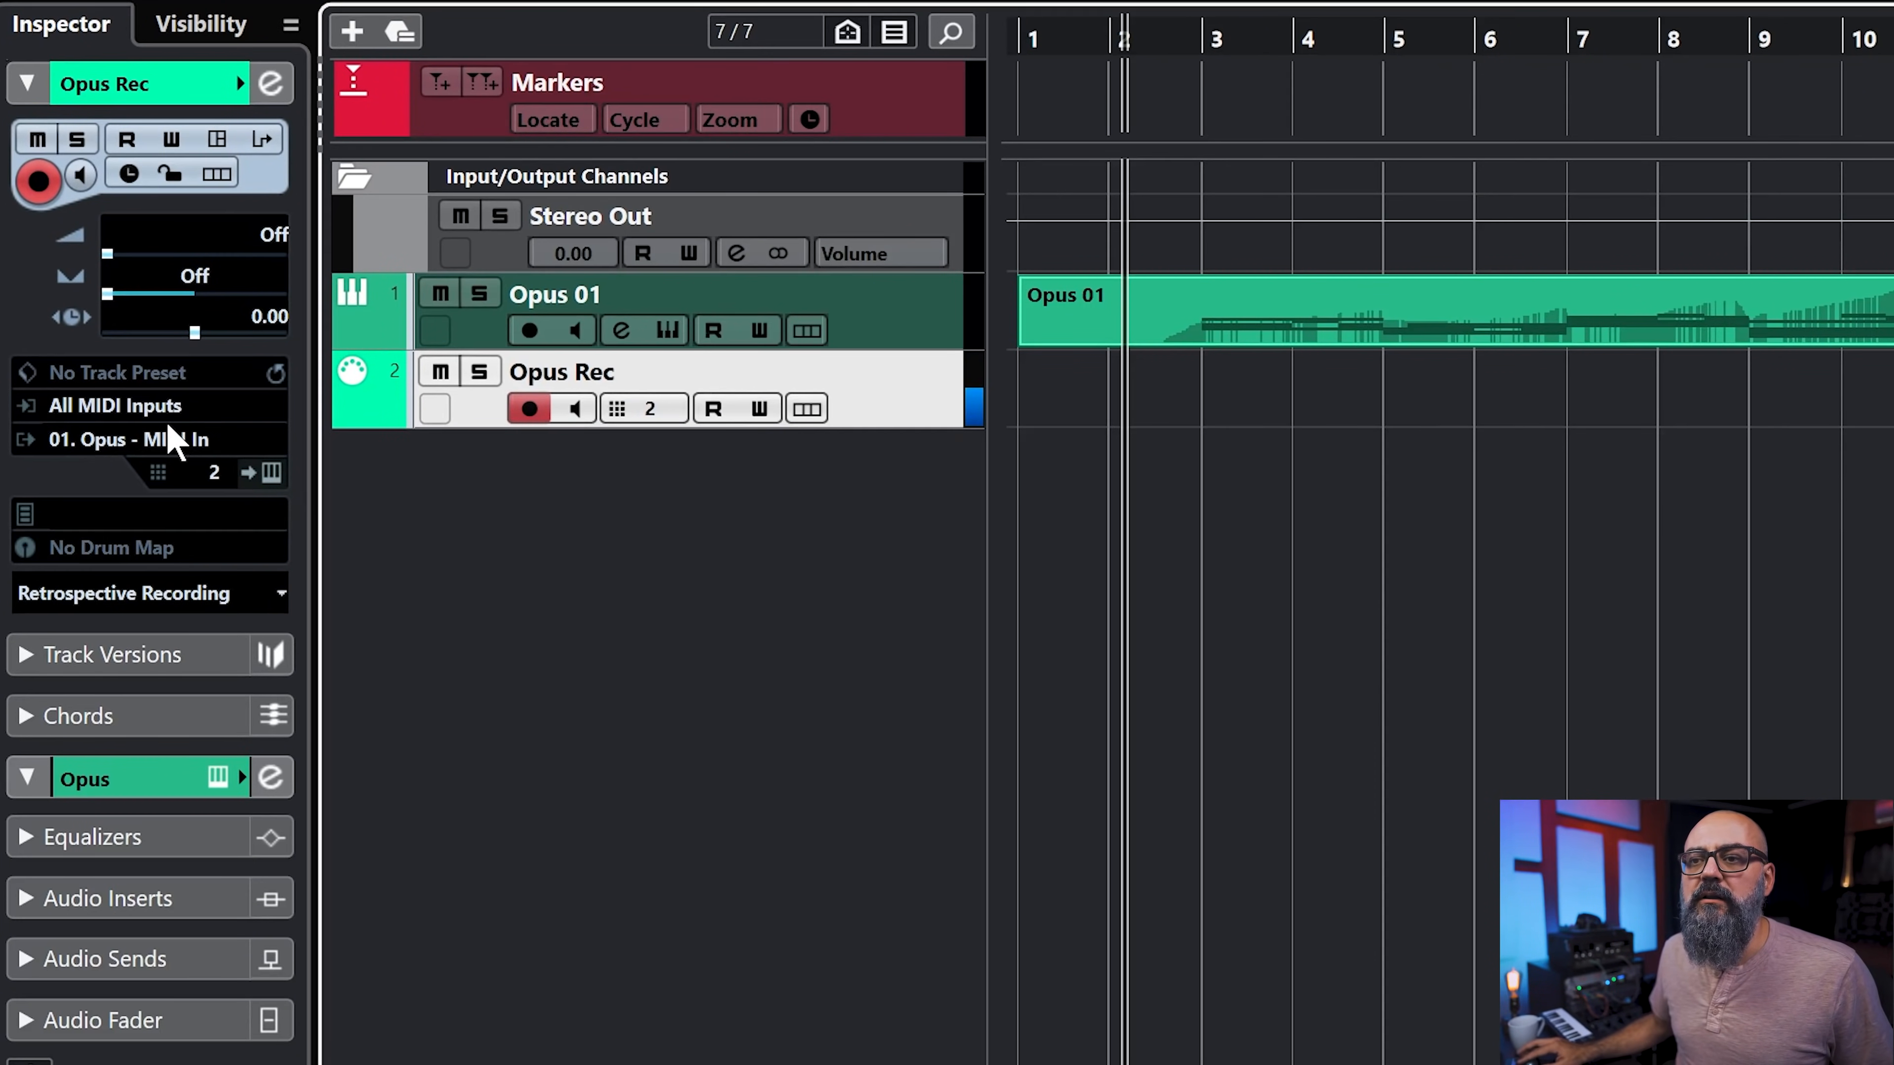
# Step: Set the Opus Rec track's output routing to Not Connected and its input routing to 01. Opus - MIDI Out
pyautogui.click(170, 440)
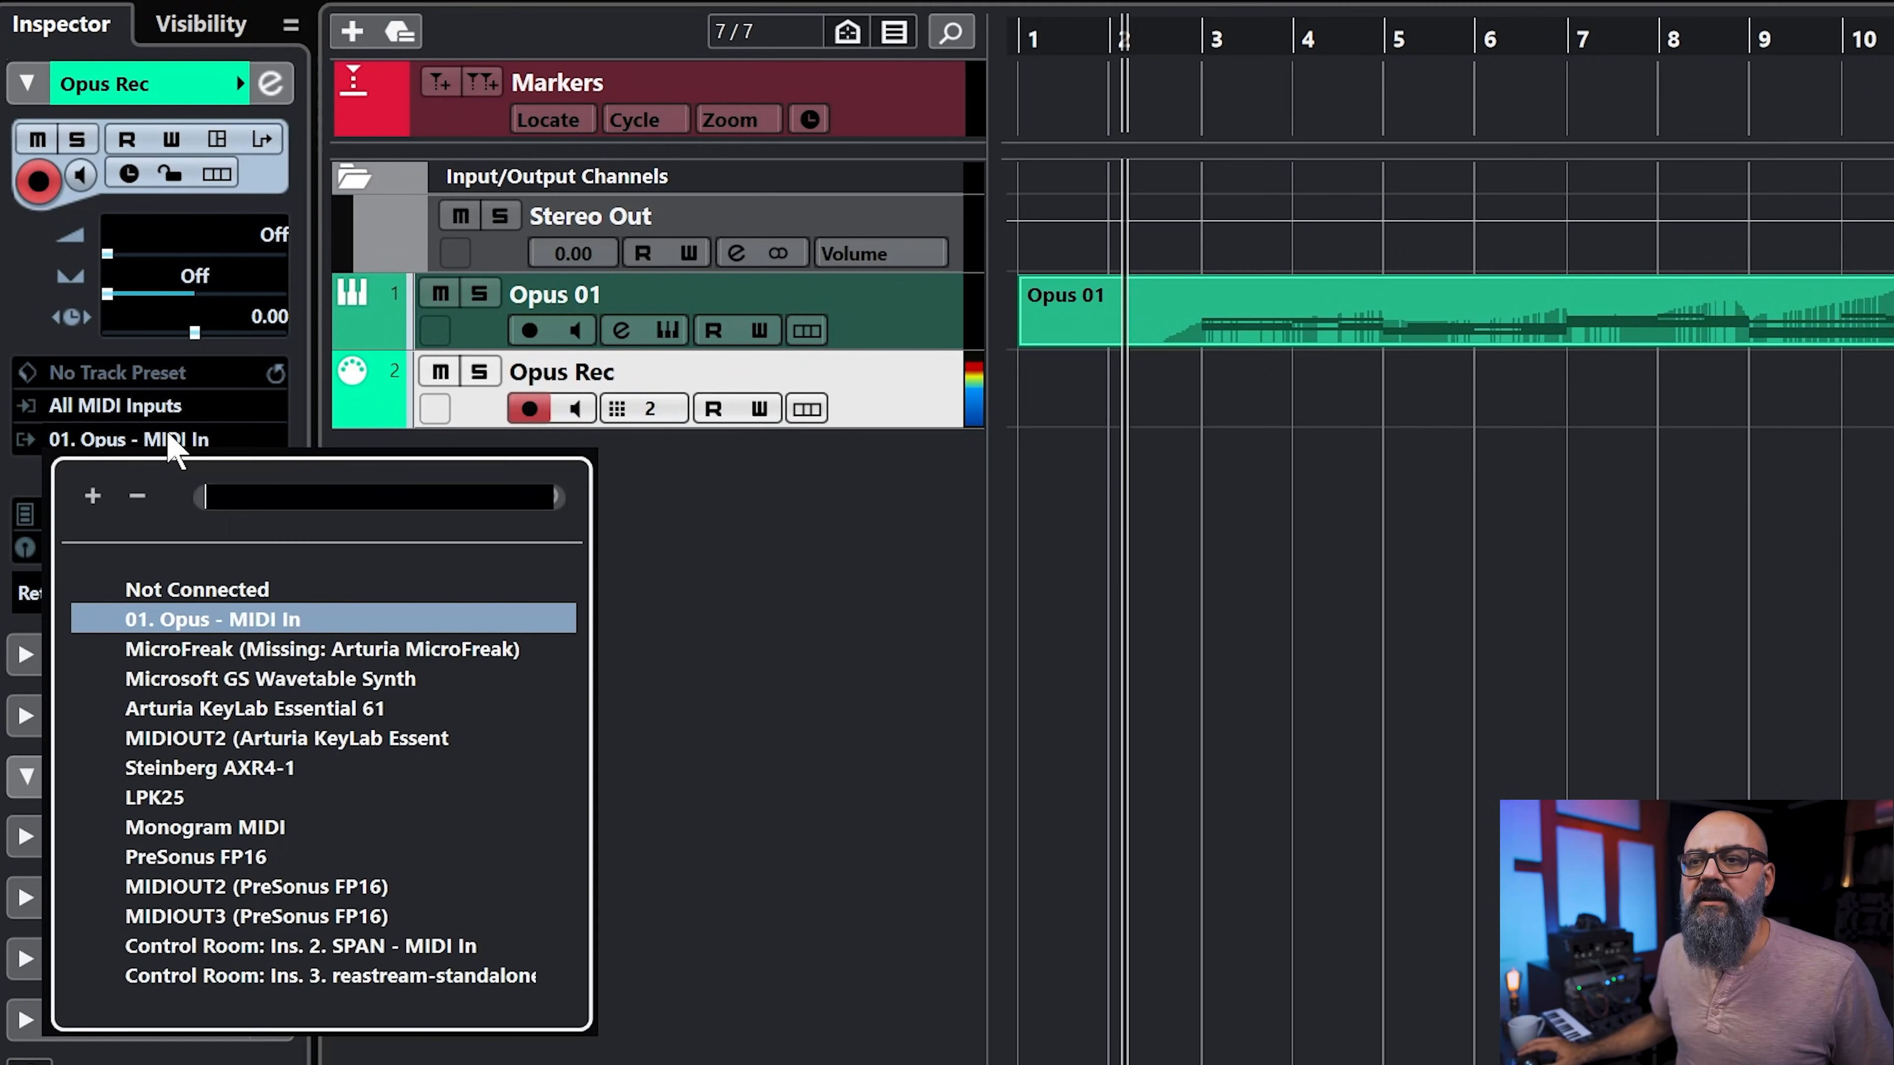
pyautogui.click(179, 590)
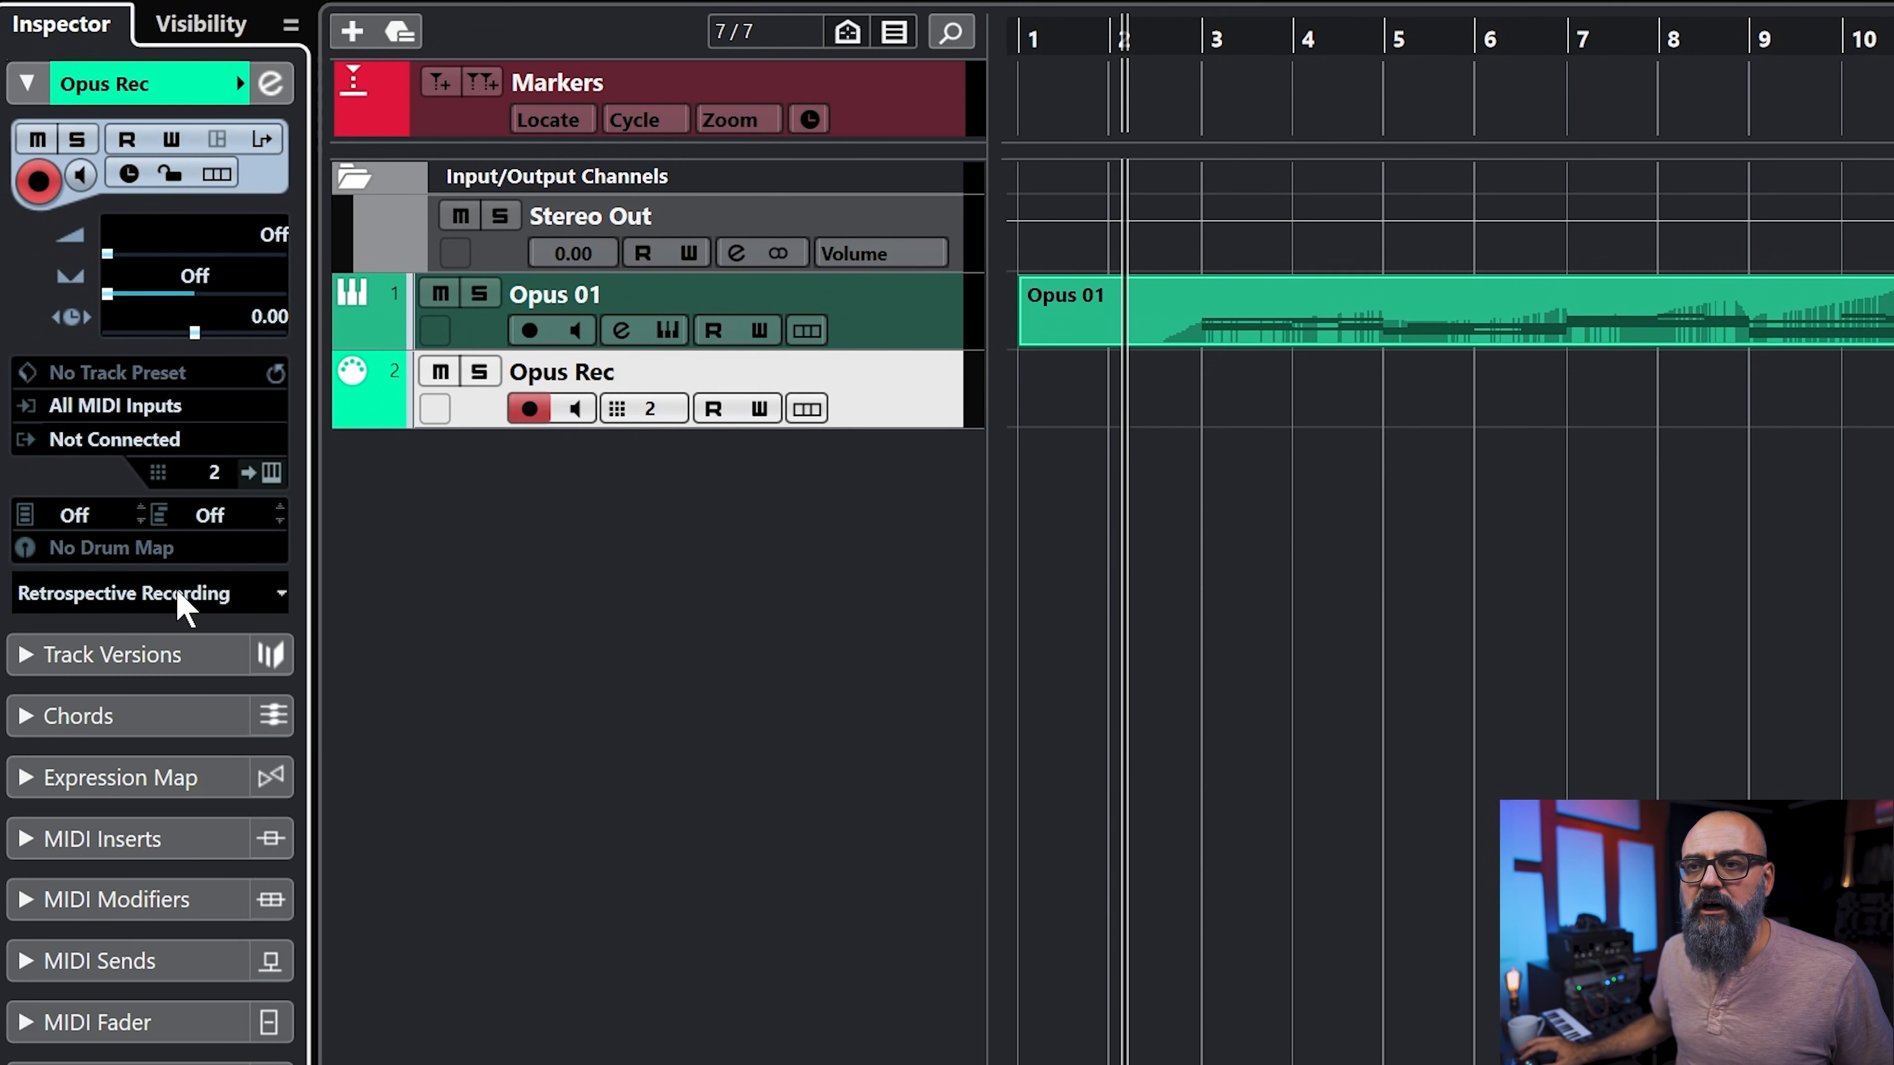
pyautogui.click(120, 405)
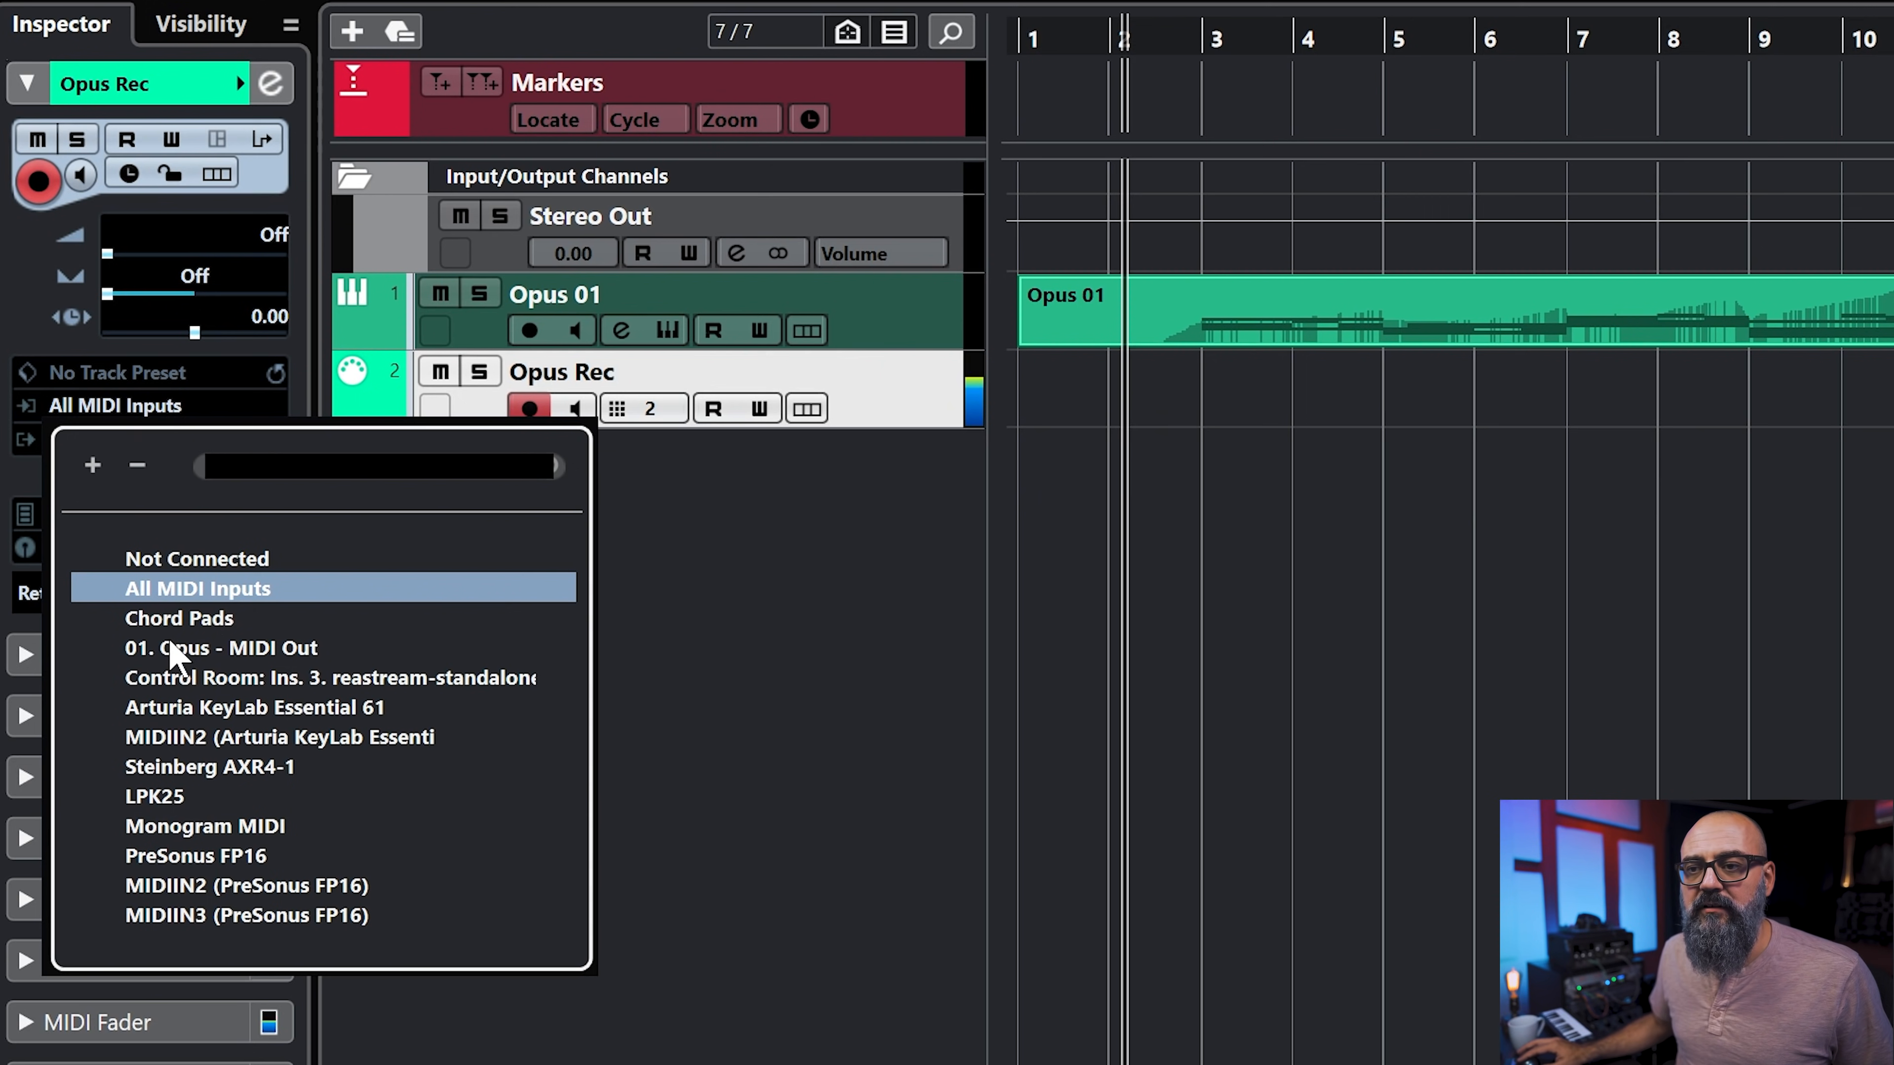
pyautogui.press('Escape')
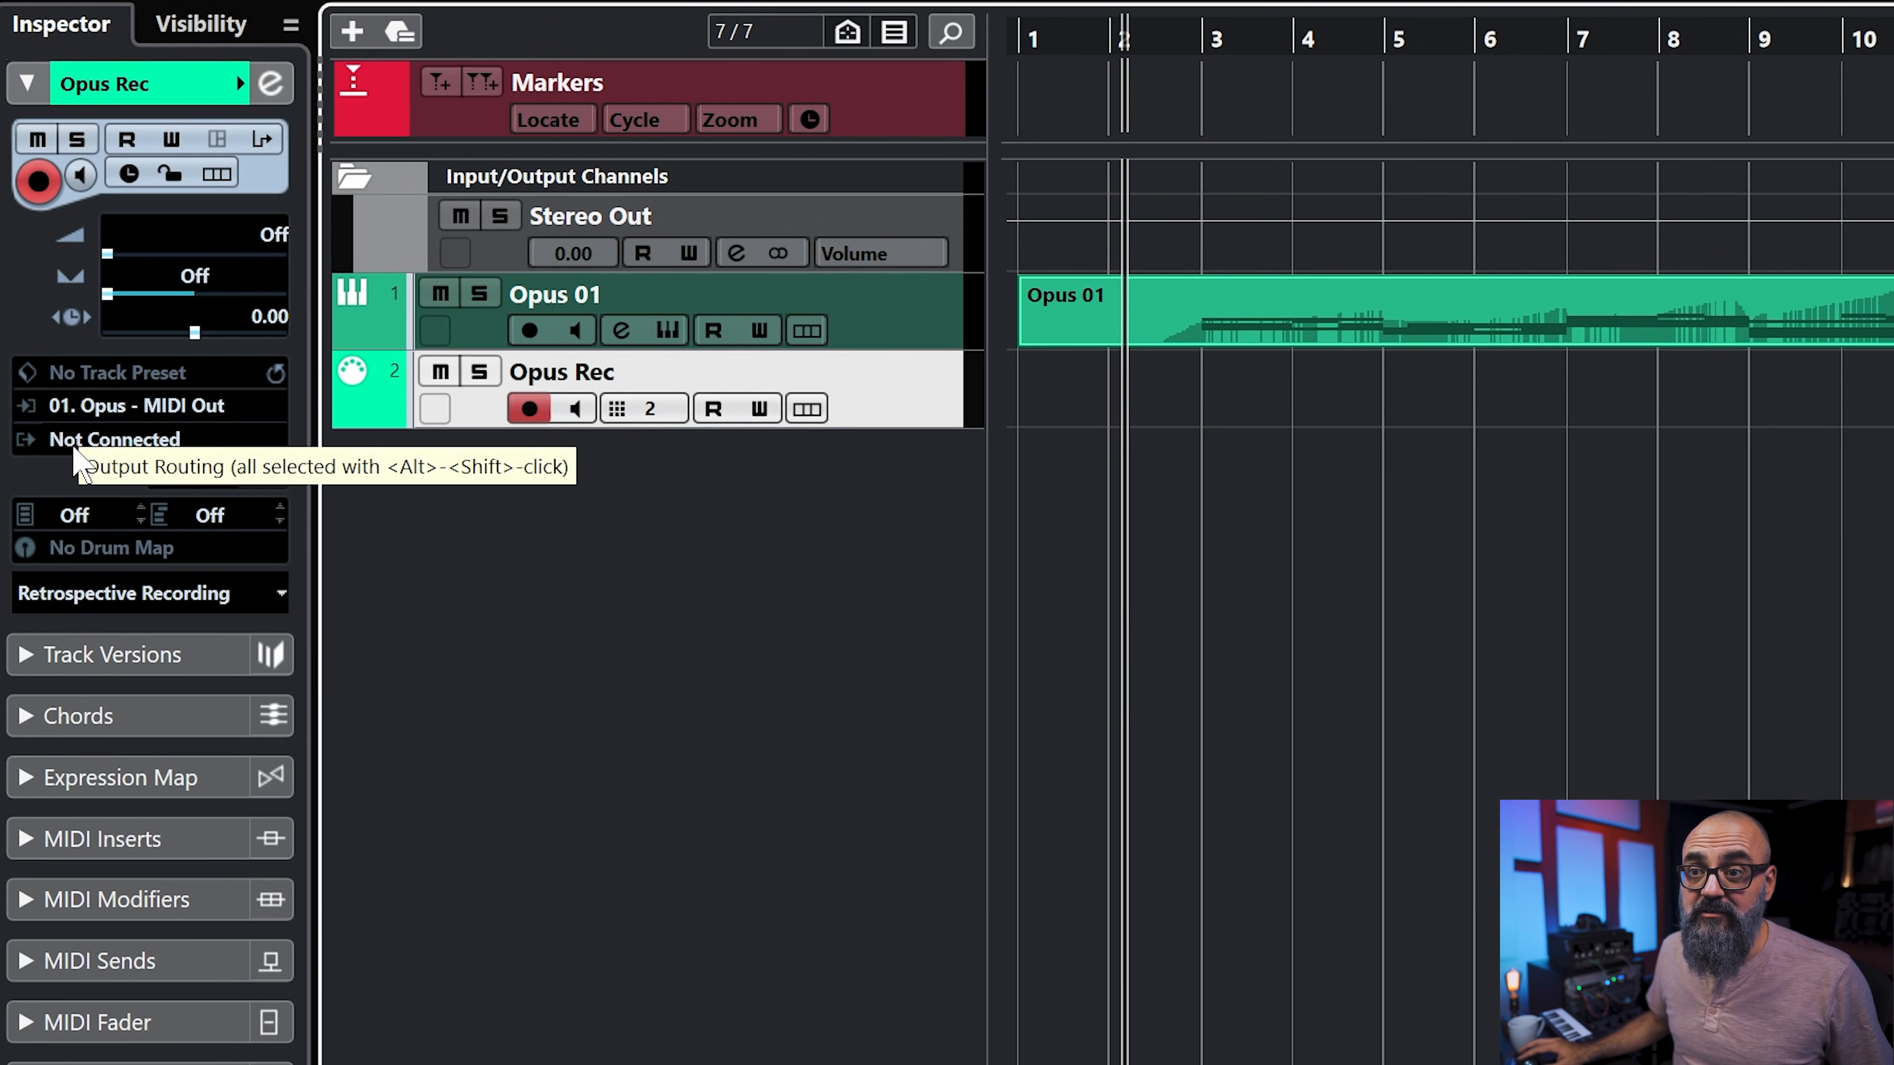
pyautogui.click(77, 440)
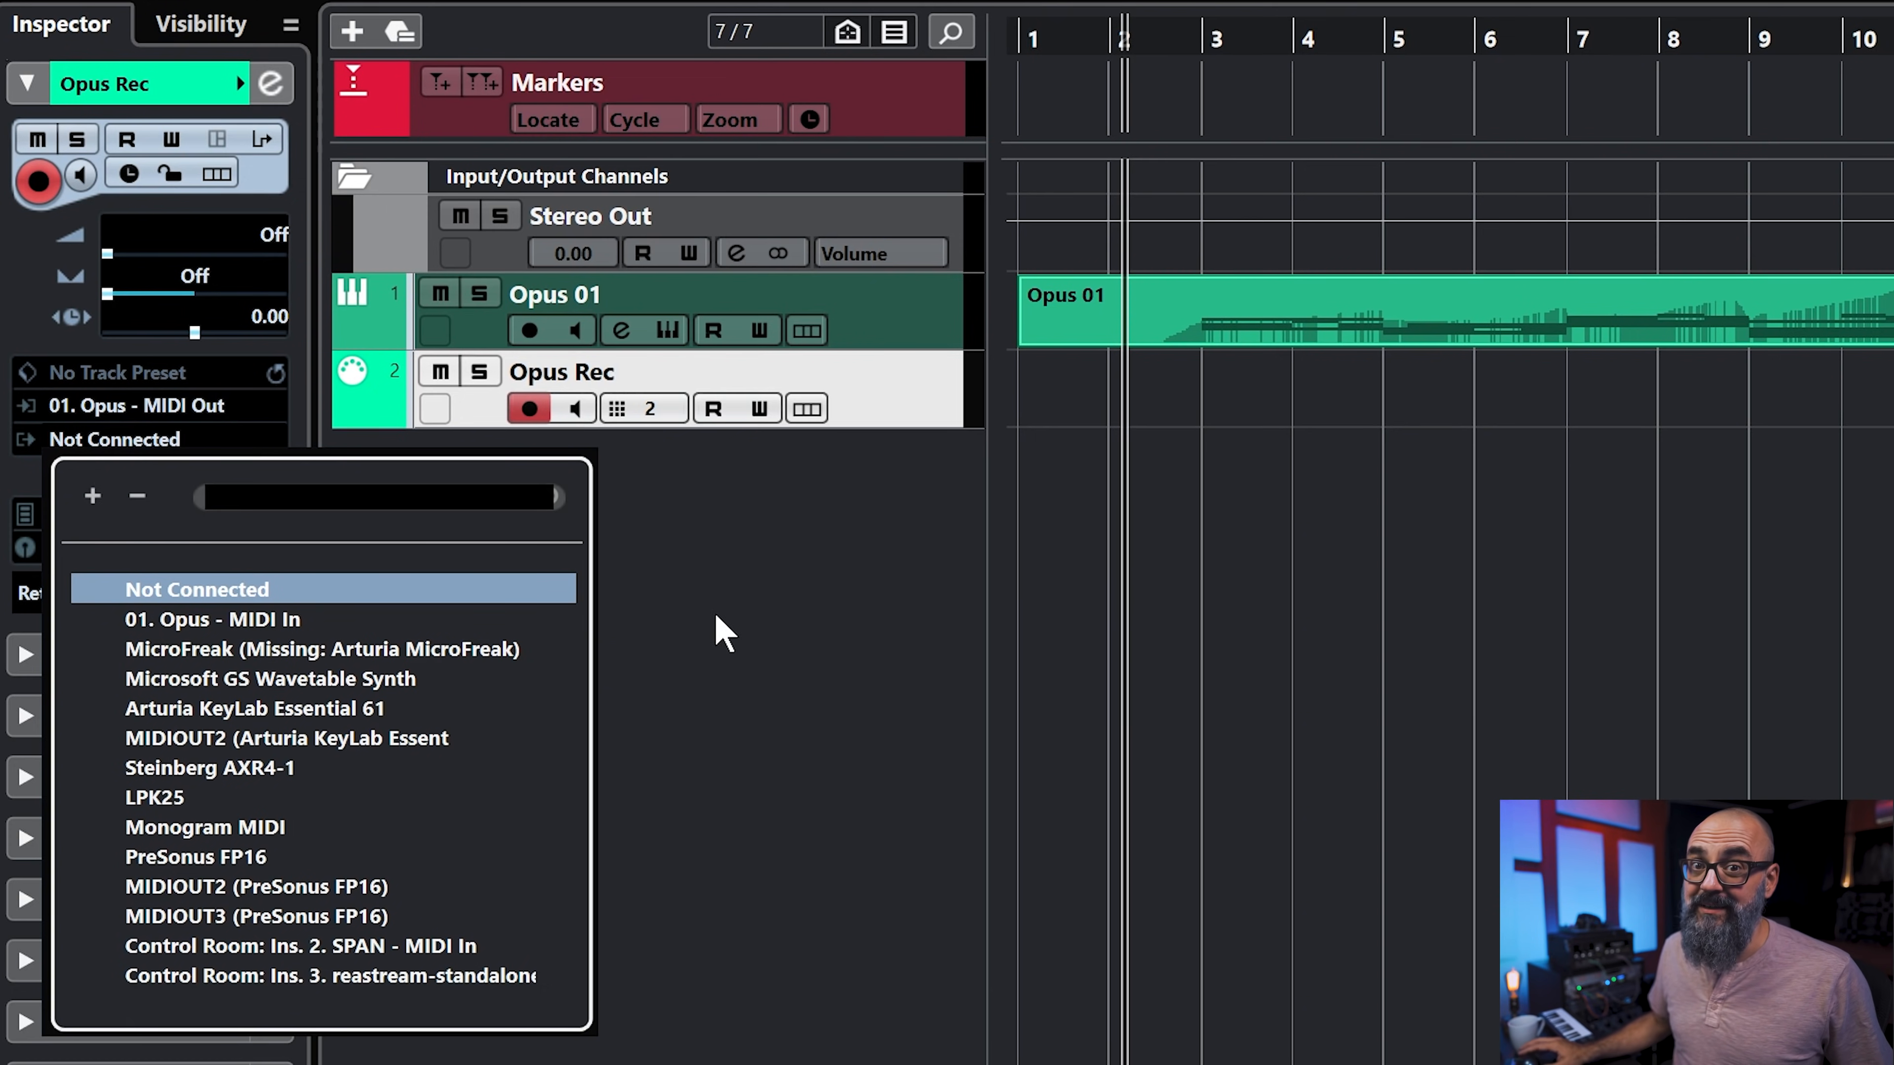
pyautogui.click(770, 639)
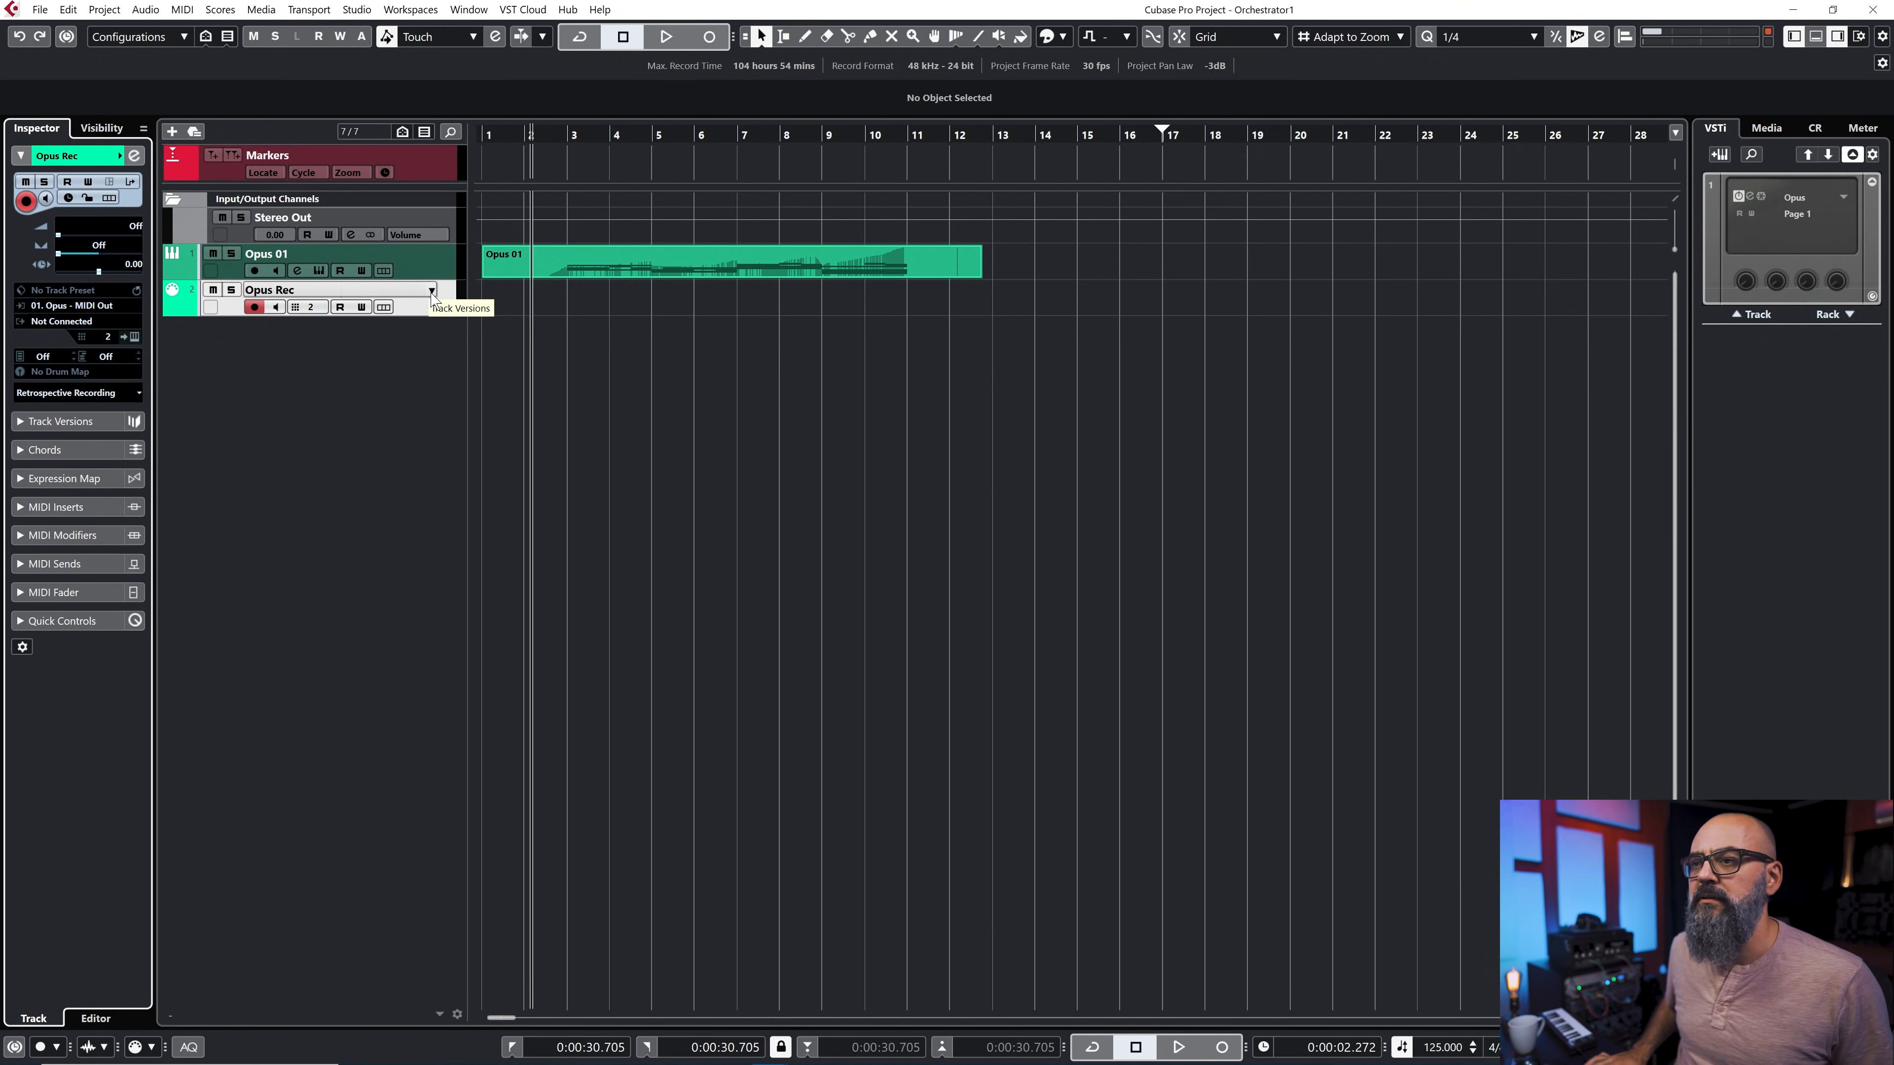
# Step: Record the Opus MIDI output onto the Opus Rec track from bar 2 to bar 12, and mute the Opus 01 track
pyautogui.press('KP_Multiply')
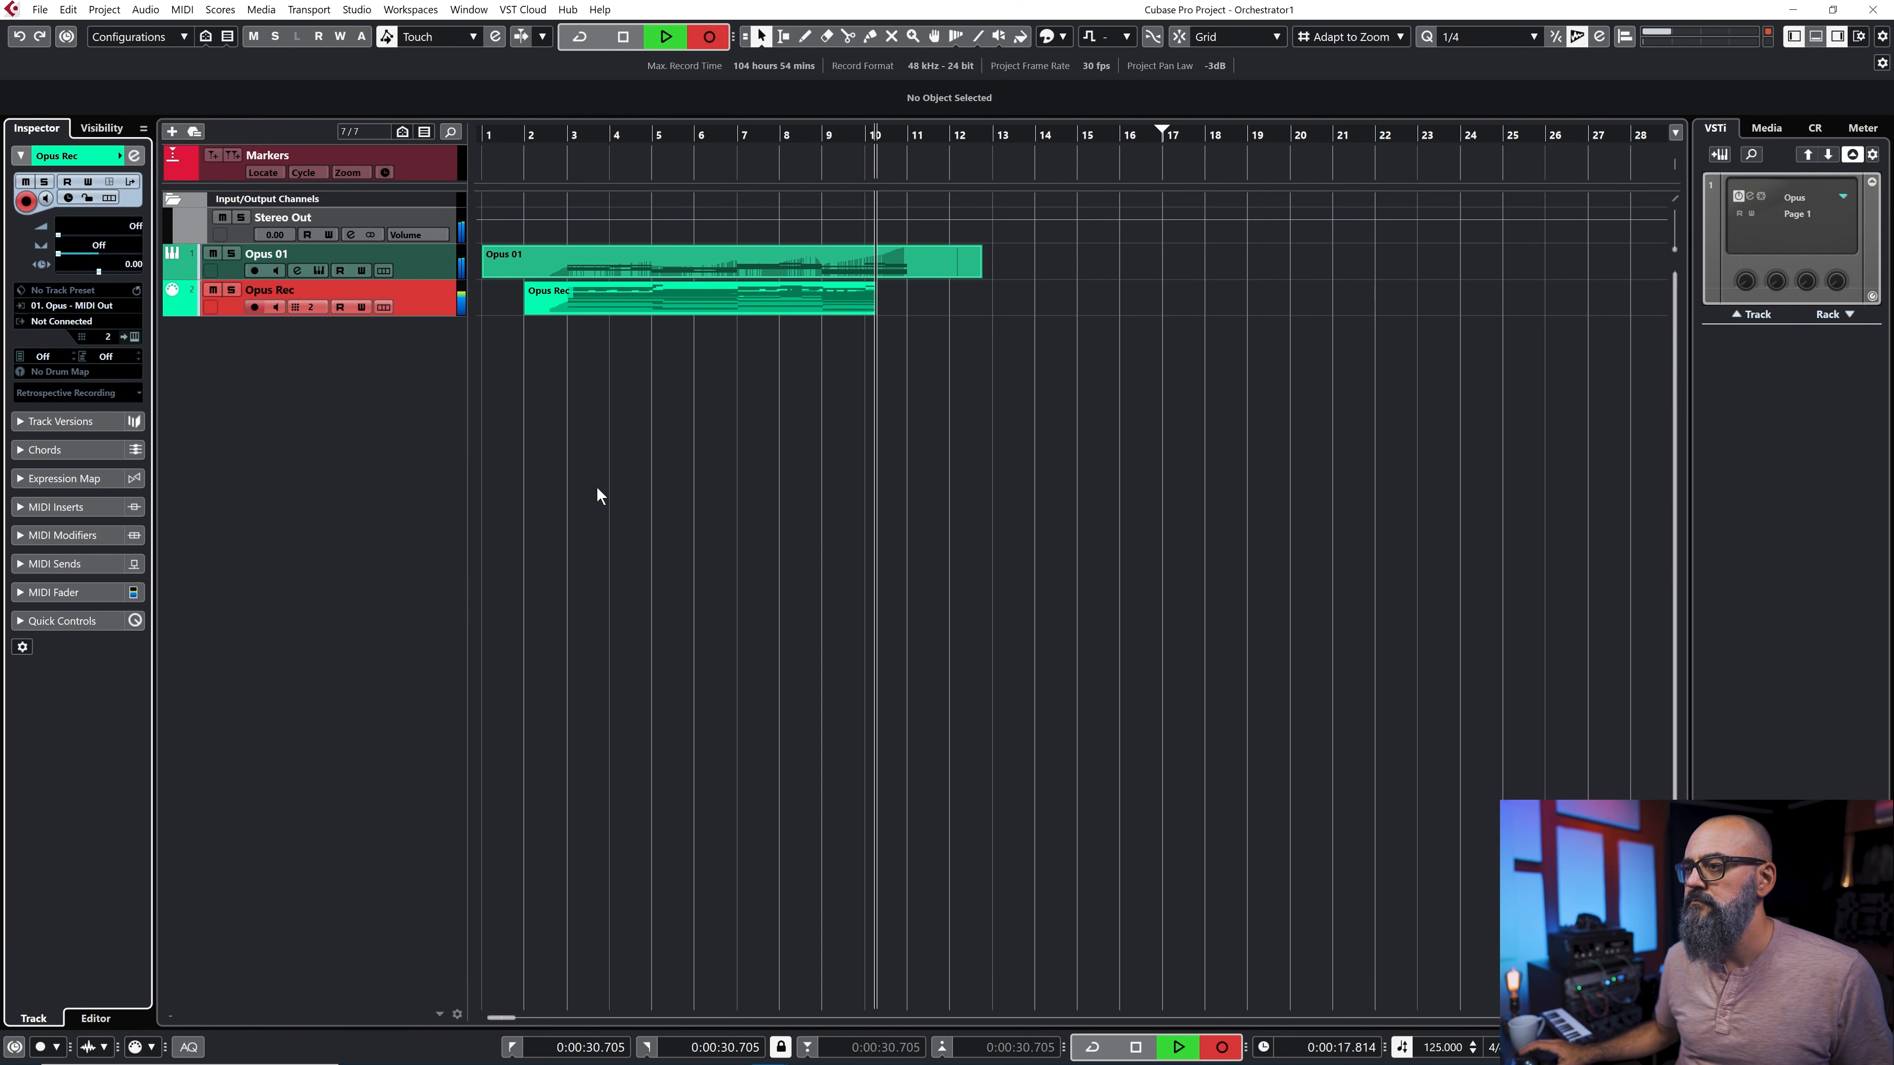
pyautogui.press('space')
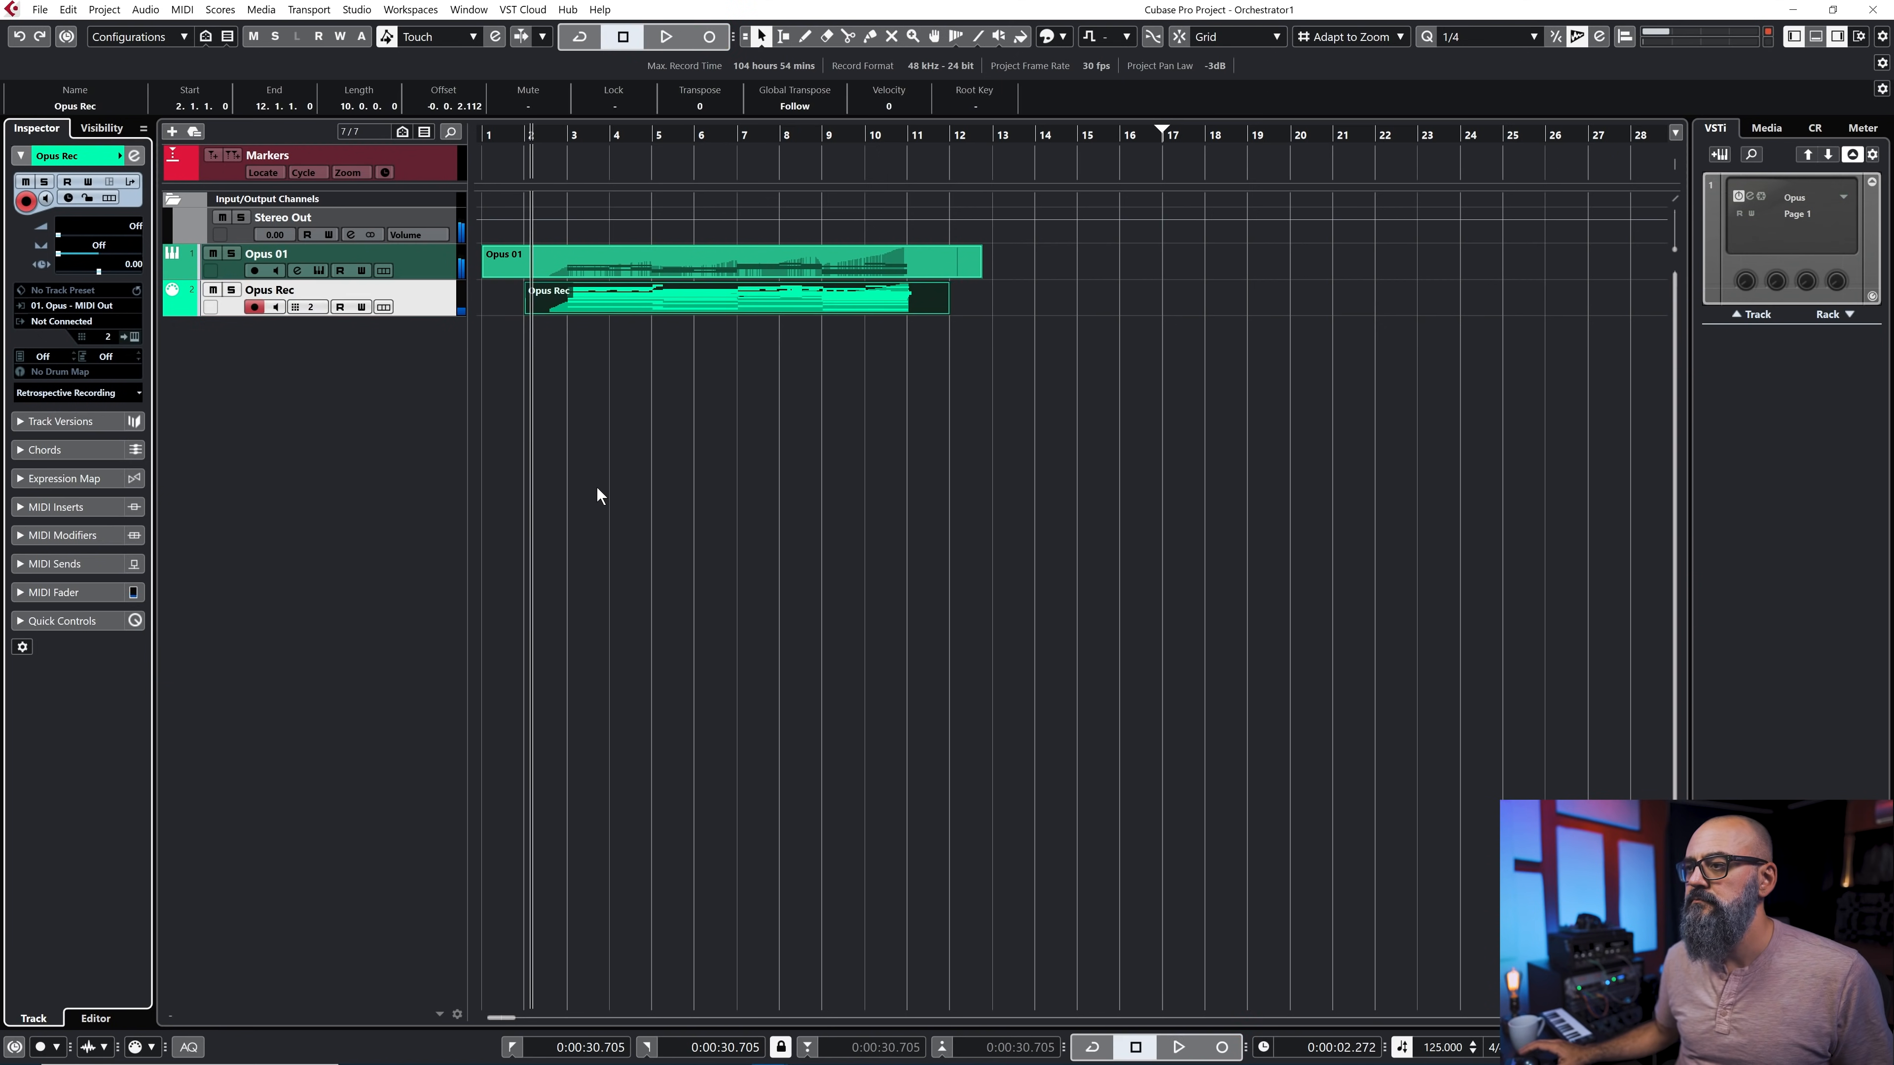
pyautogui.click(597, 489)
pyautogui.click(214, 254)
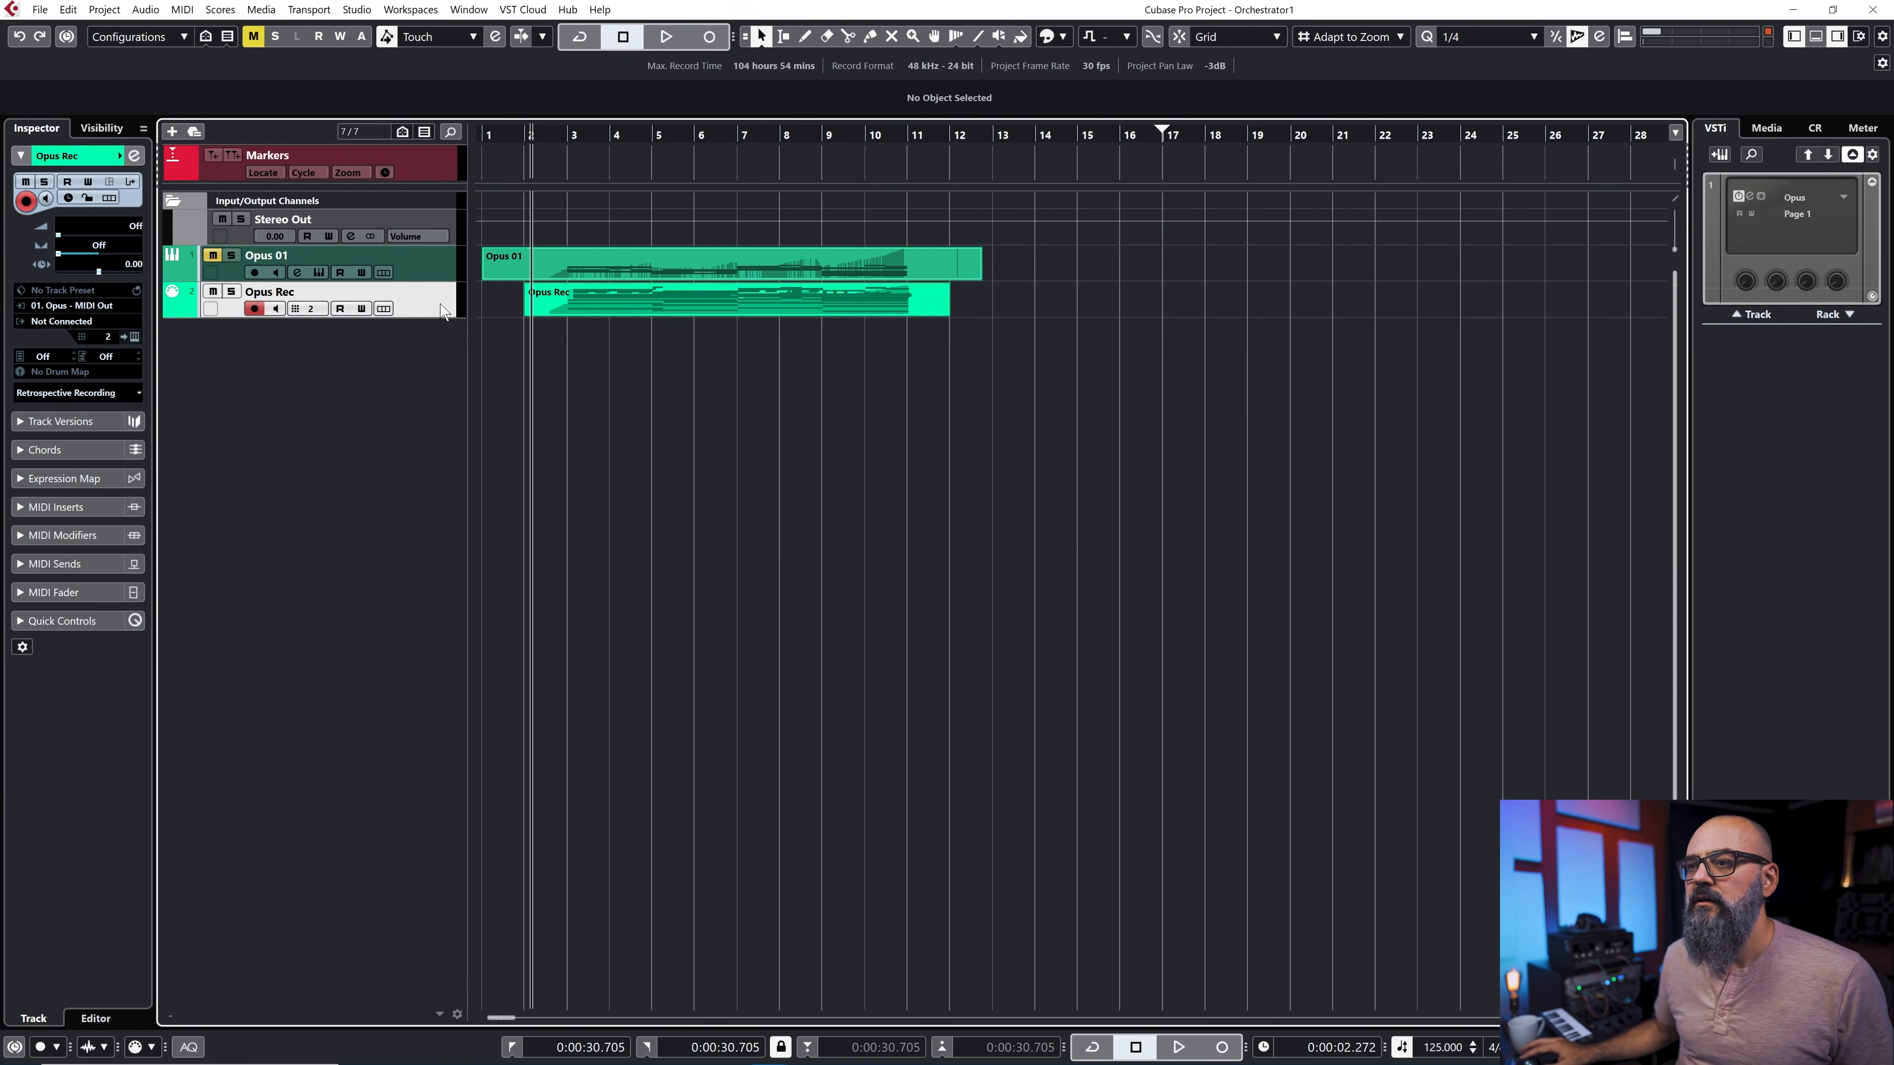
# Step: Open the recorded Opus Rec part in the Key Editor and colour its notes by channel
pyautogui.doubleClick(608, 303)
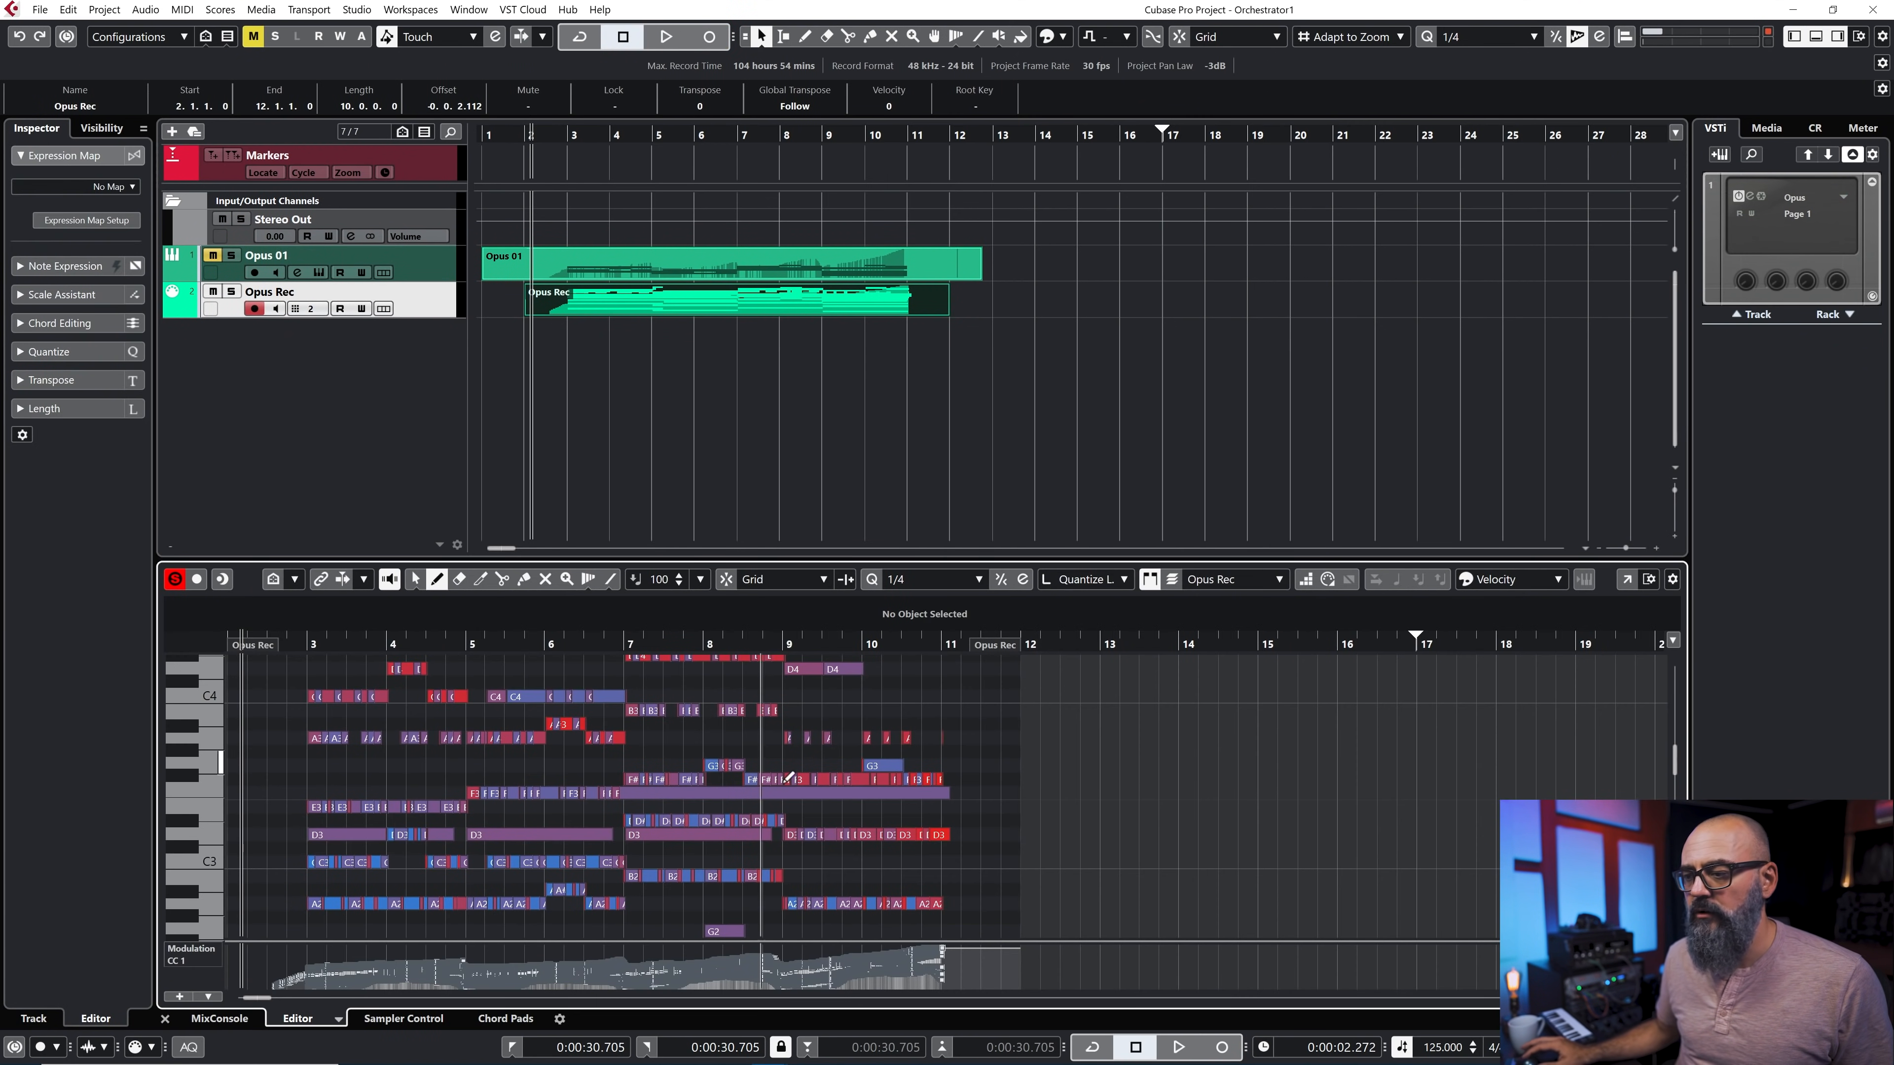
pyautogui.scroll(-8, 935, 844)
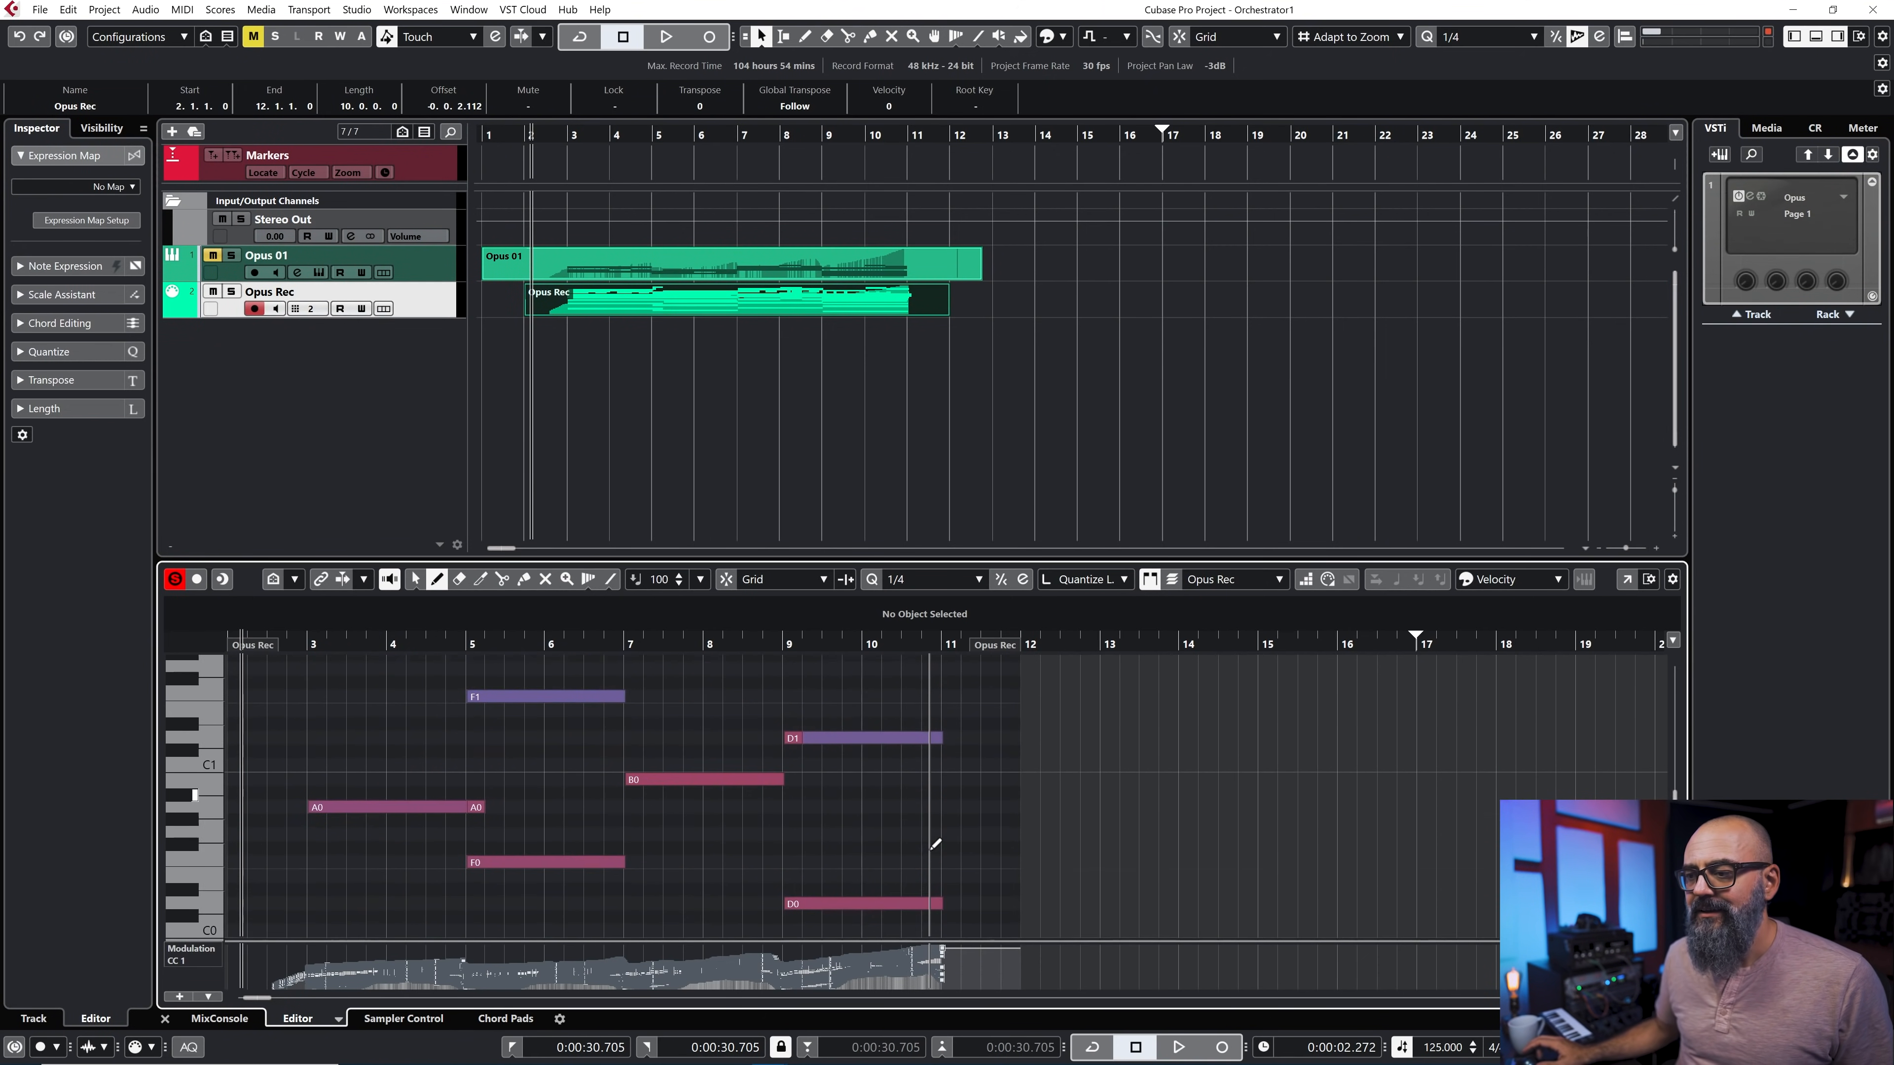
pyautogui.scroll(3, 935, 843)
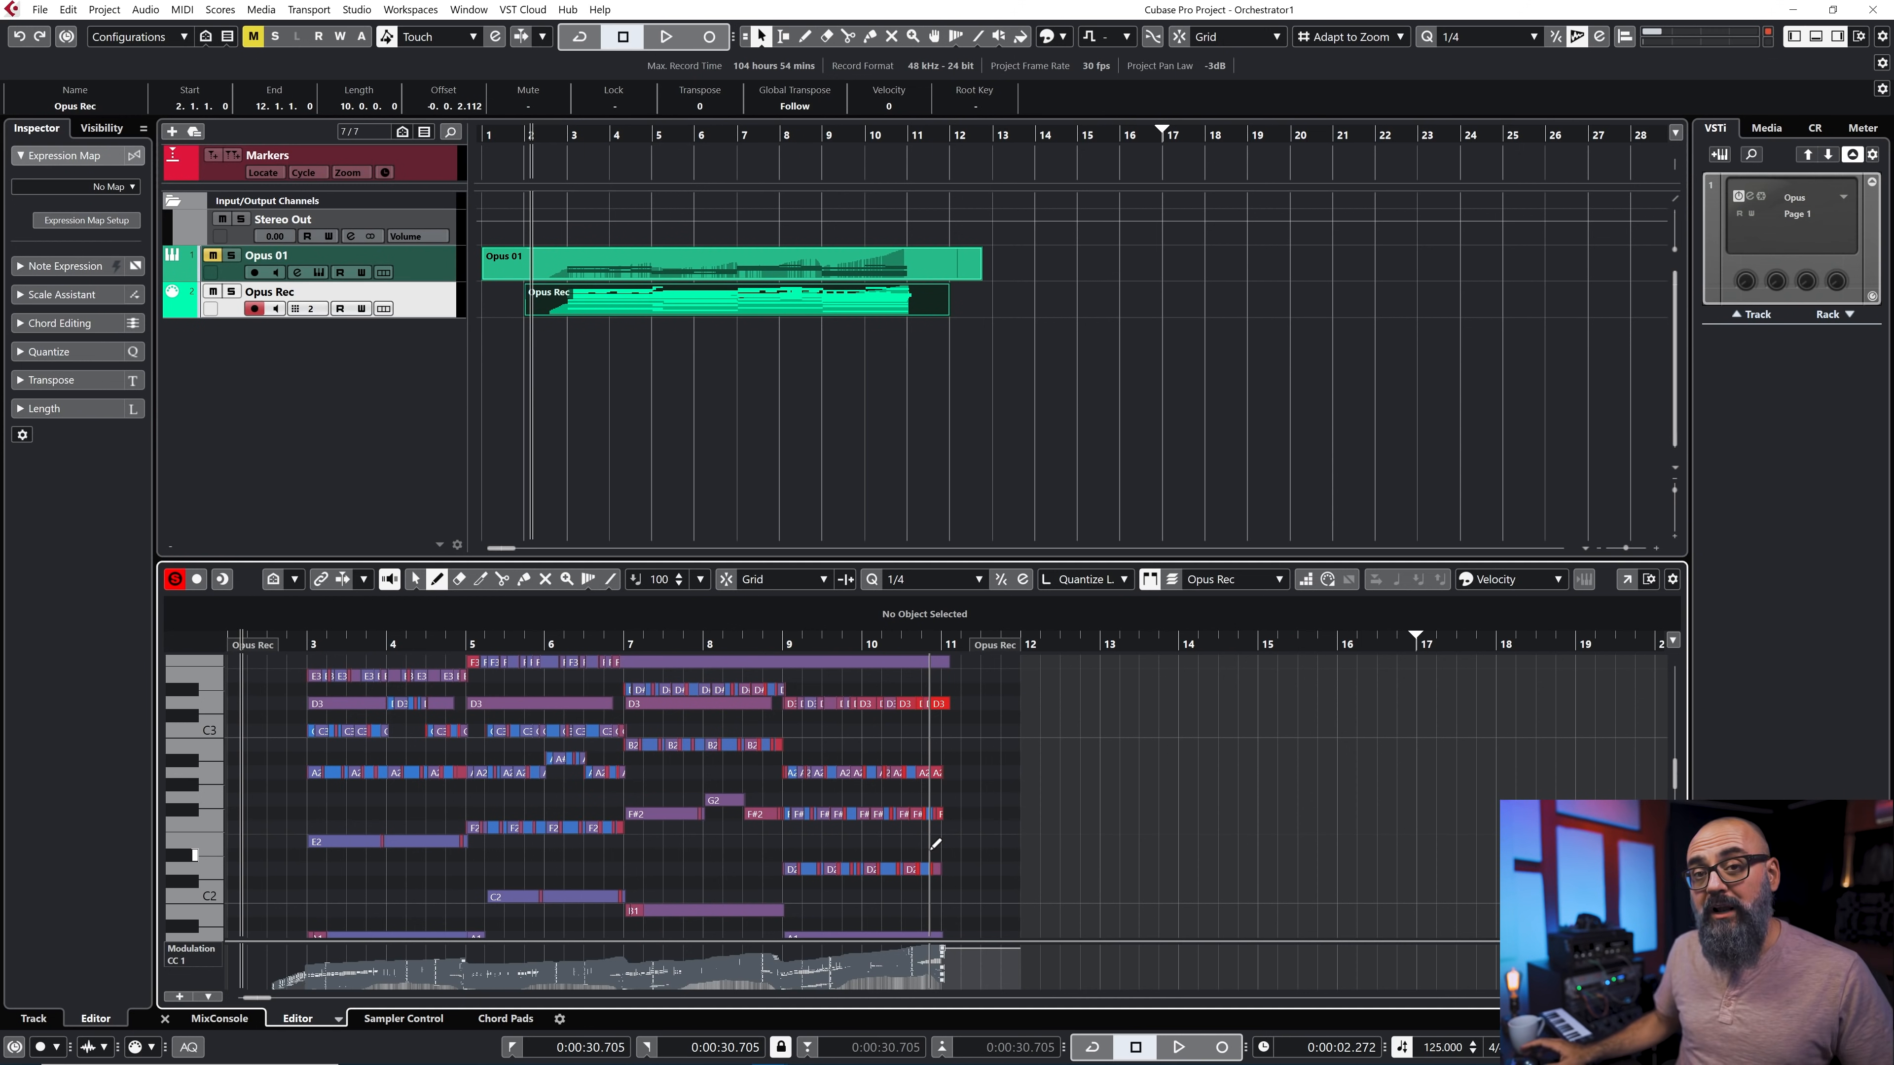
pyautogui.click(1515, 584)
pyautogui.click(1520, 640)
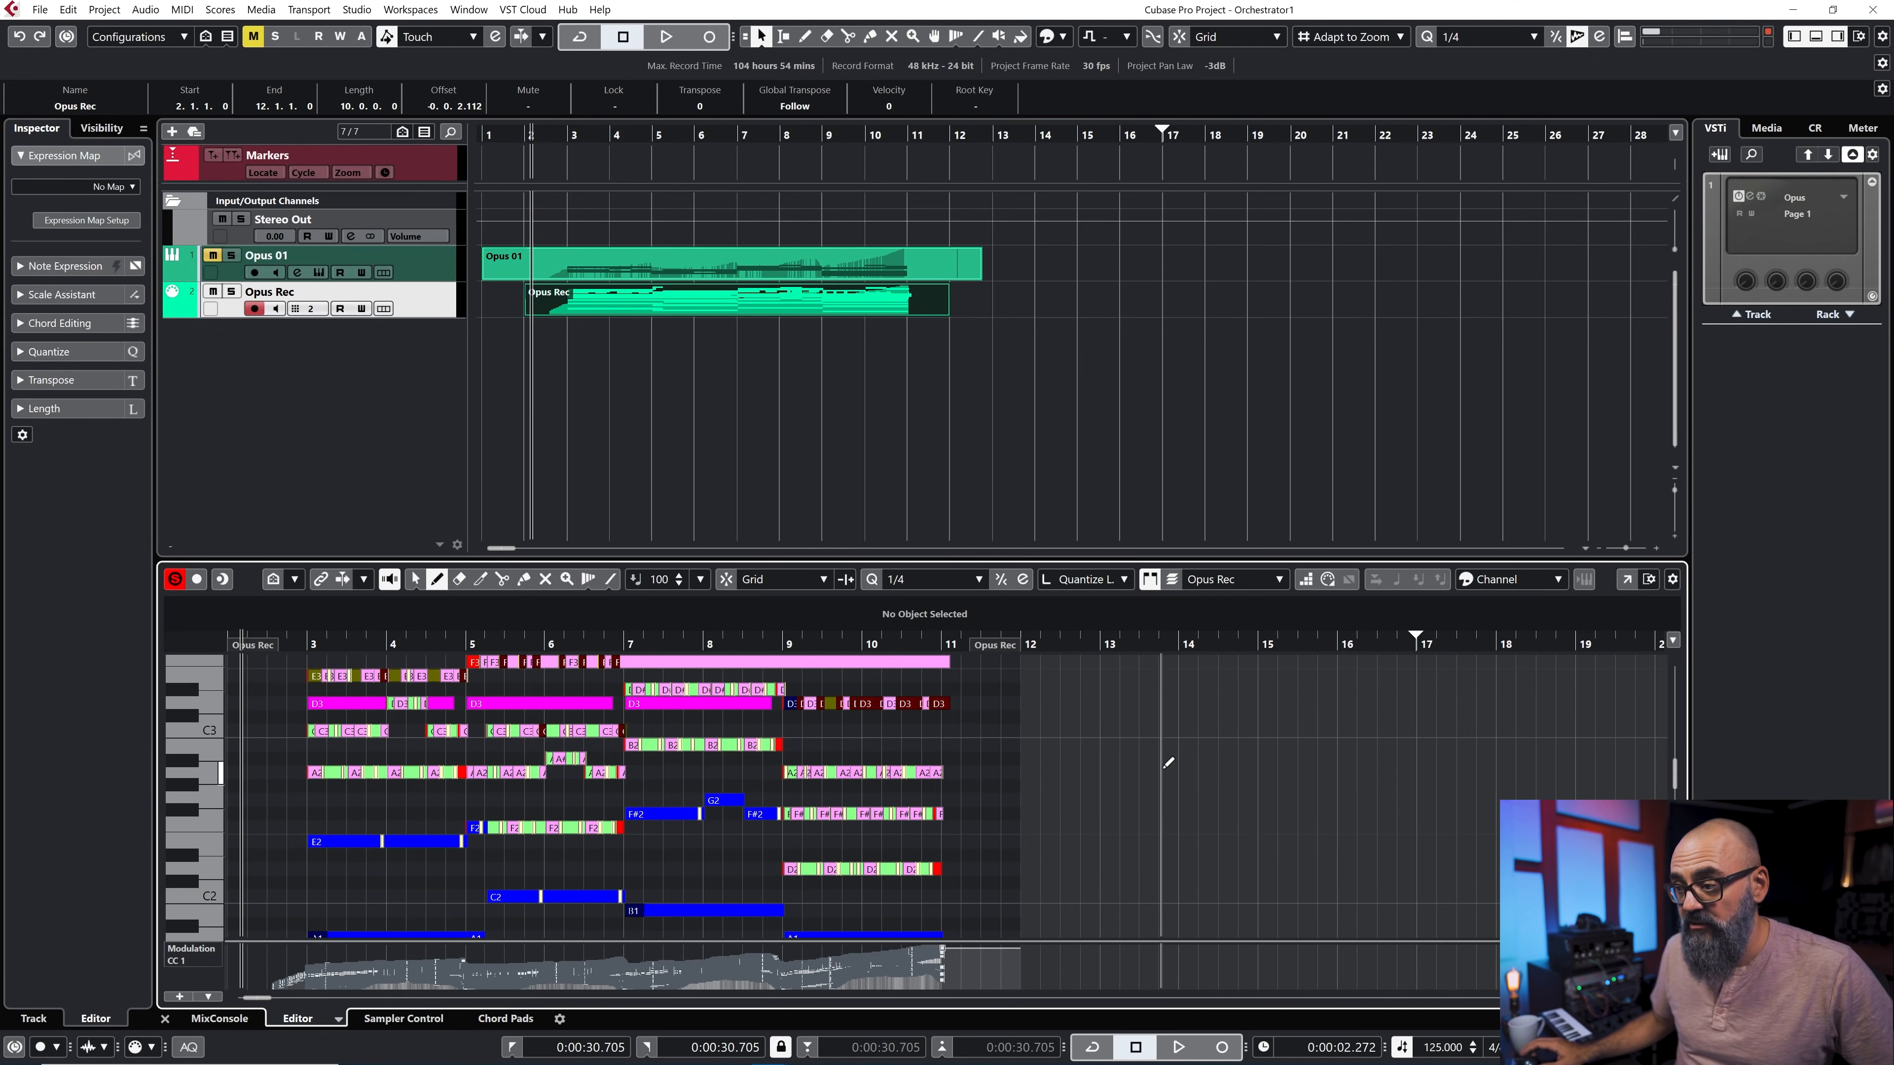
# Step: Look through the channel-coloured notes of the Opus Rec part across the pitch range, and close the editor
pyautogui.scroll(5, 1167, 761)
pyautogui.scroll(-5, 1167, 761)
pyautogui.scroll(5, 1167, 760)
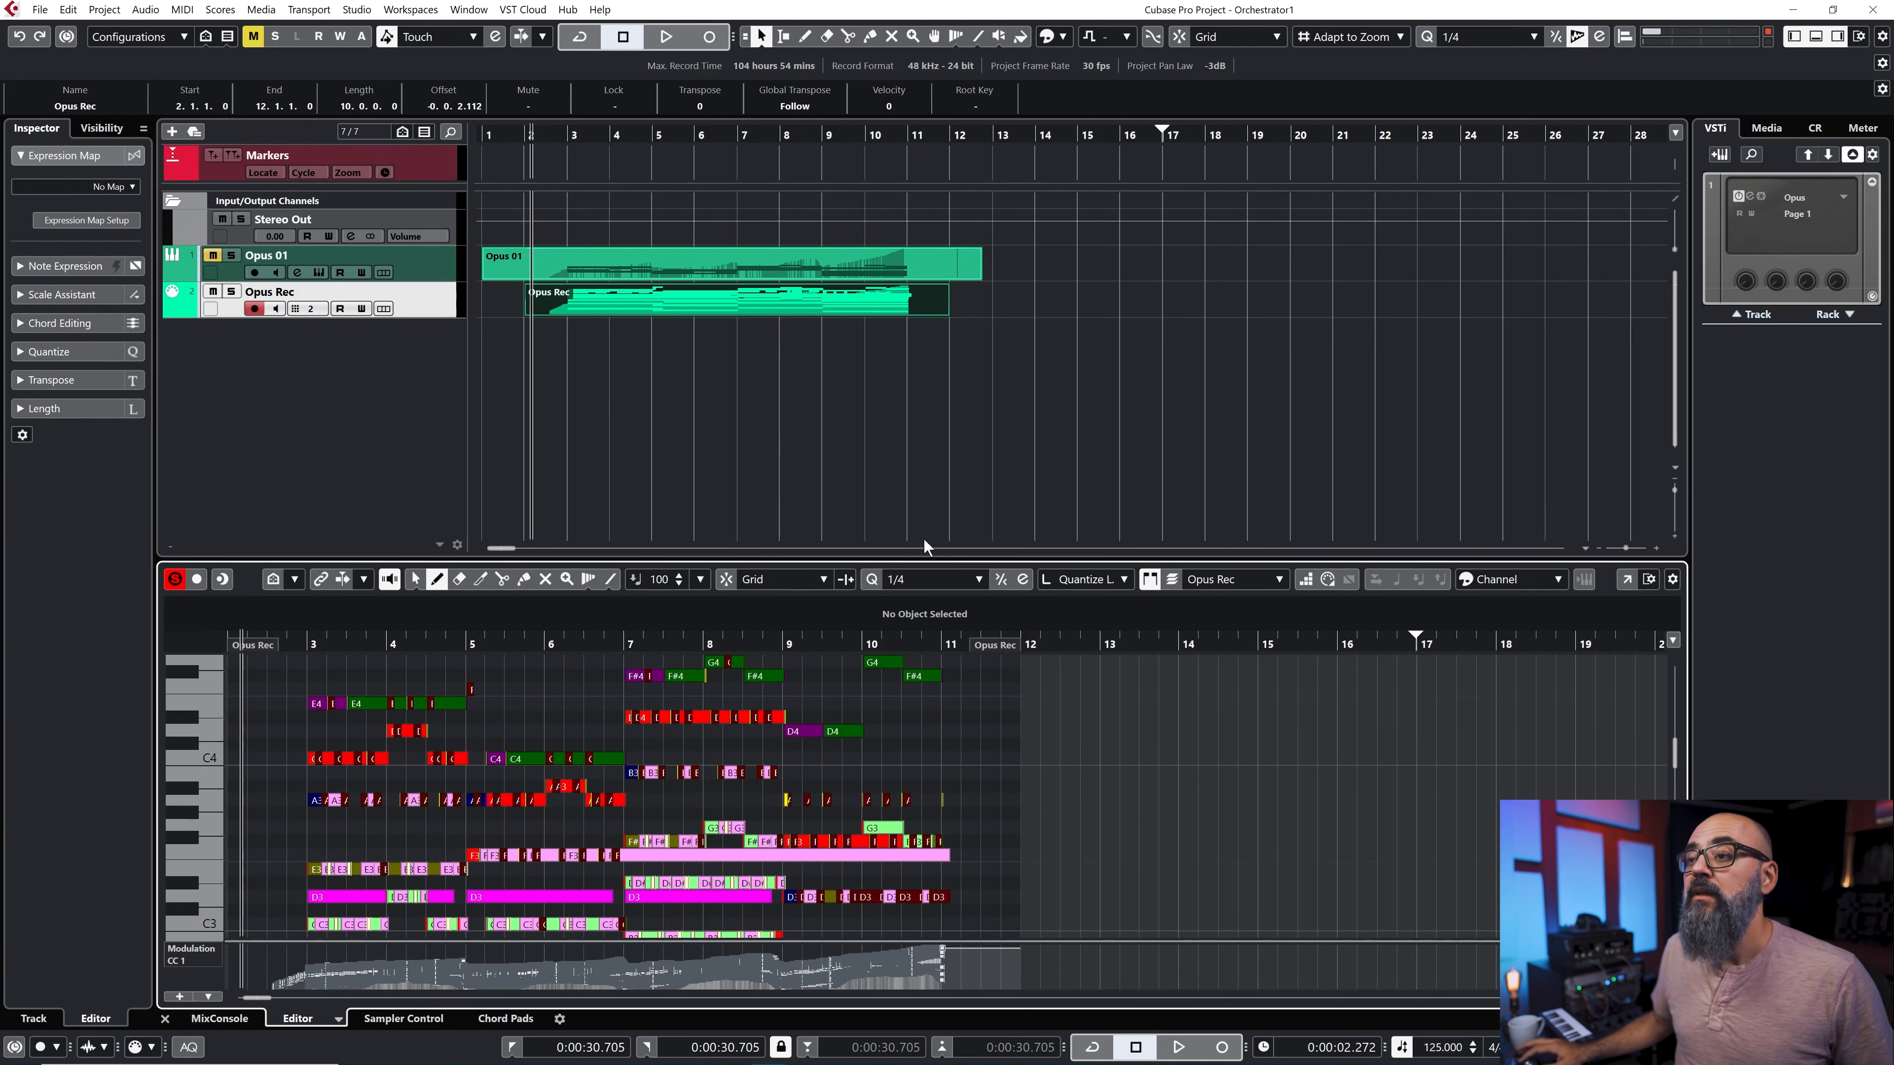
pyautogui.click(1816, 36)
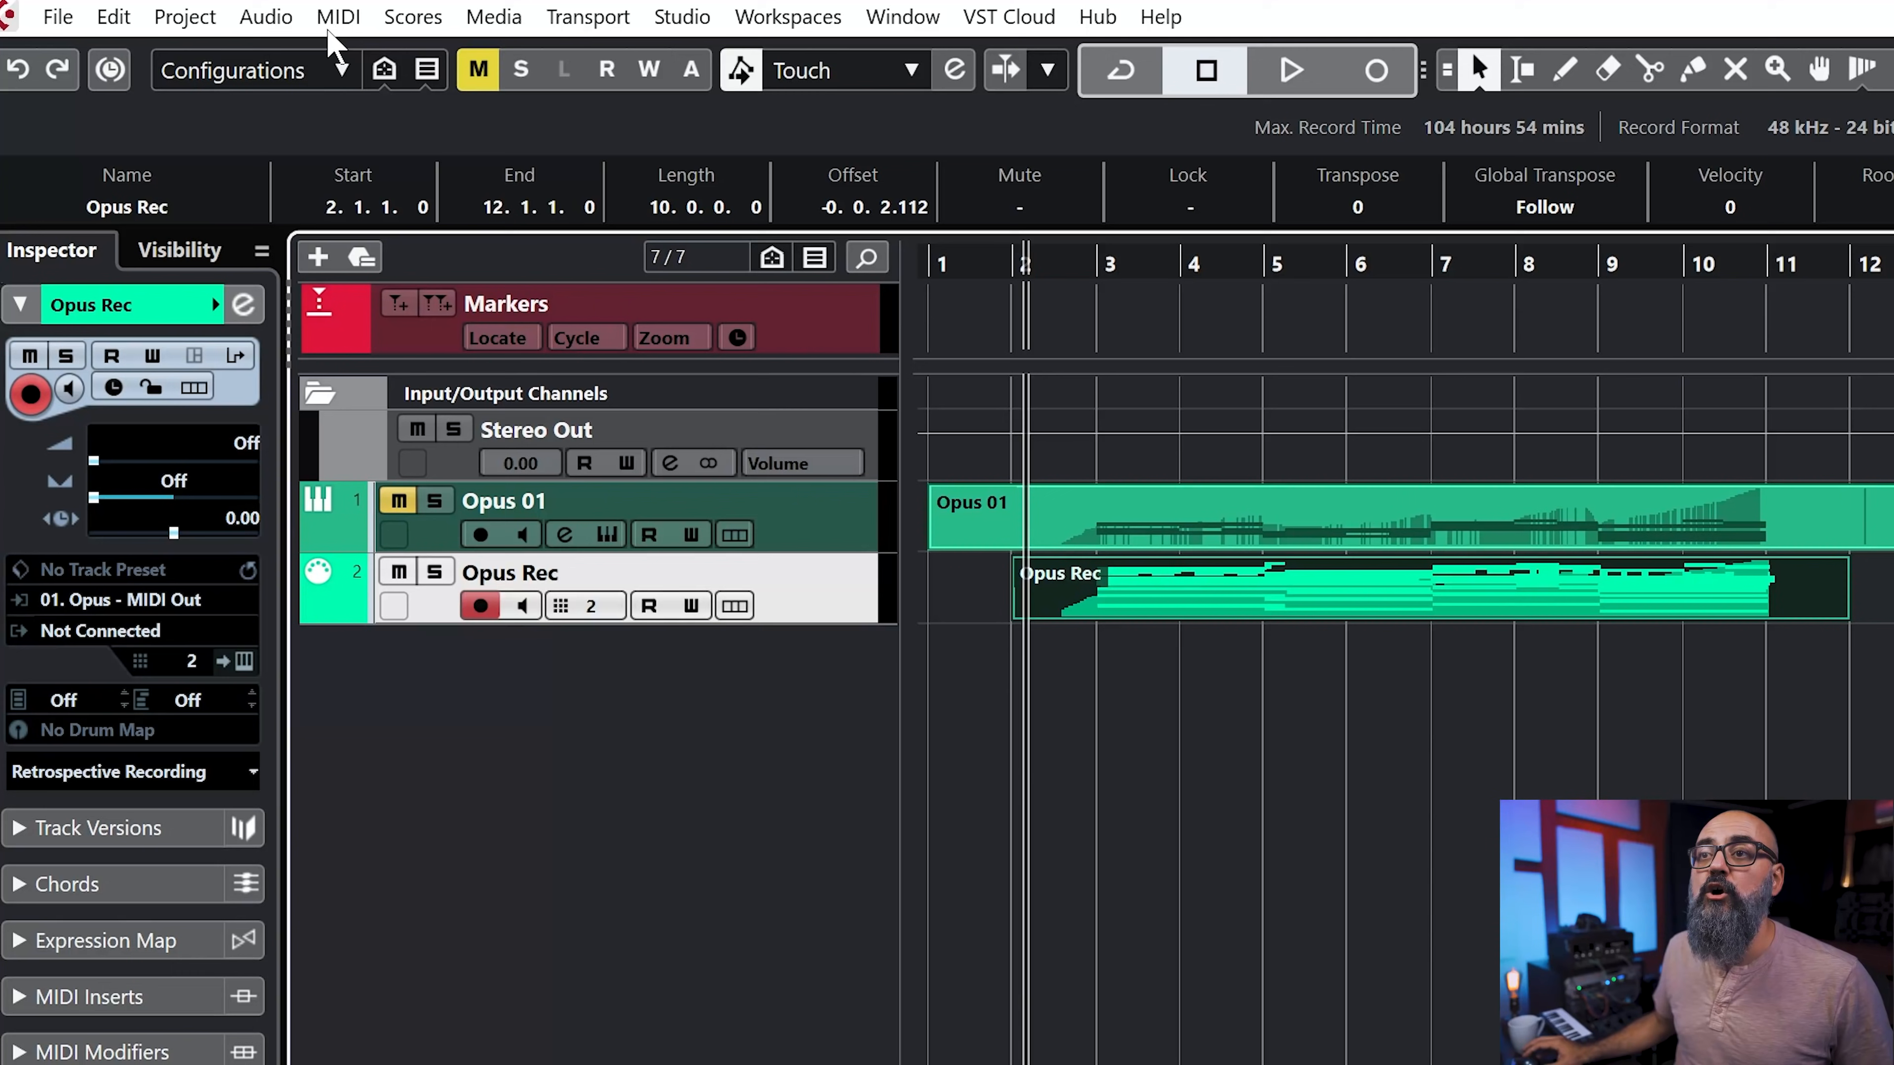
# Step: Dissolve the Opus Rec part into separate channels with Optimized Display enabled, and mute the original Opus Rec track
pyautogui.click(182, 9)
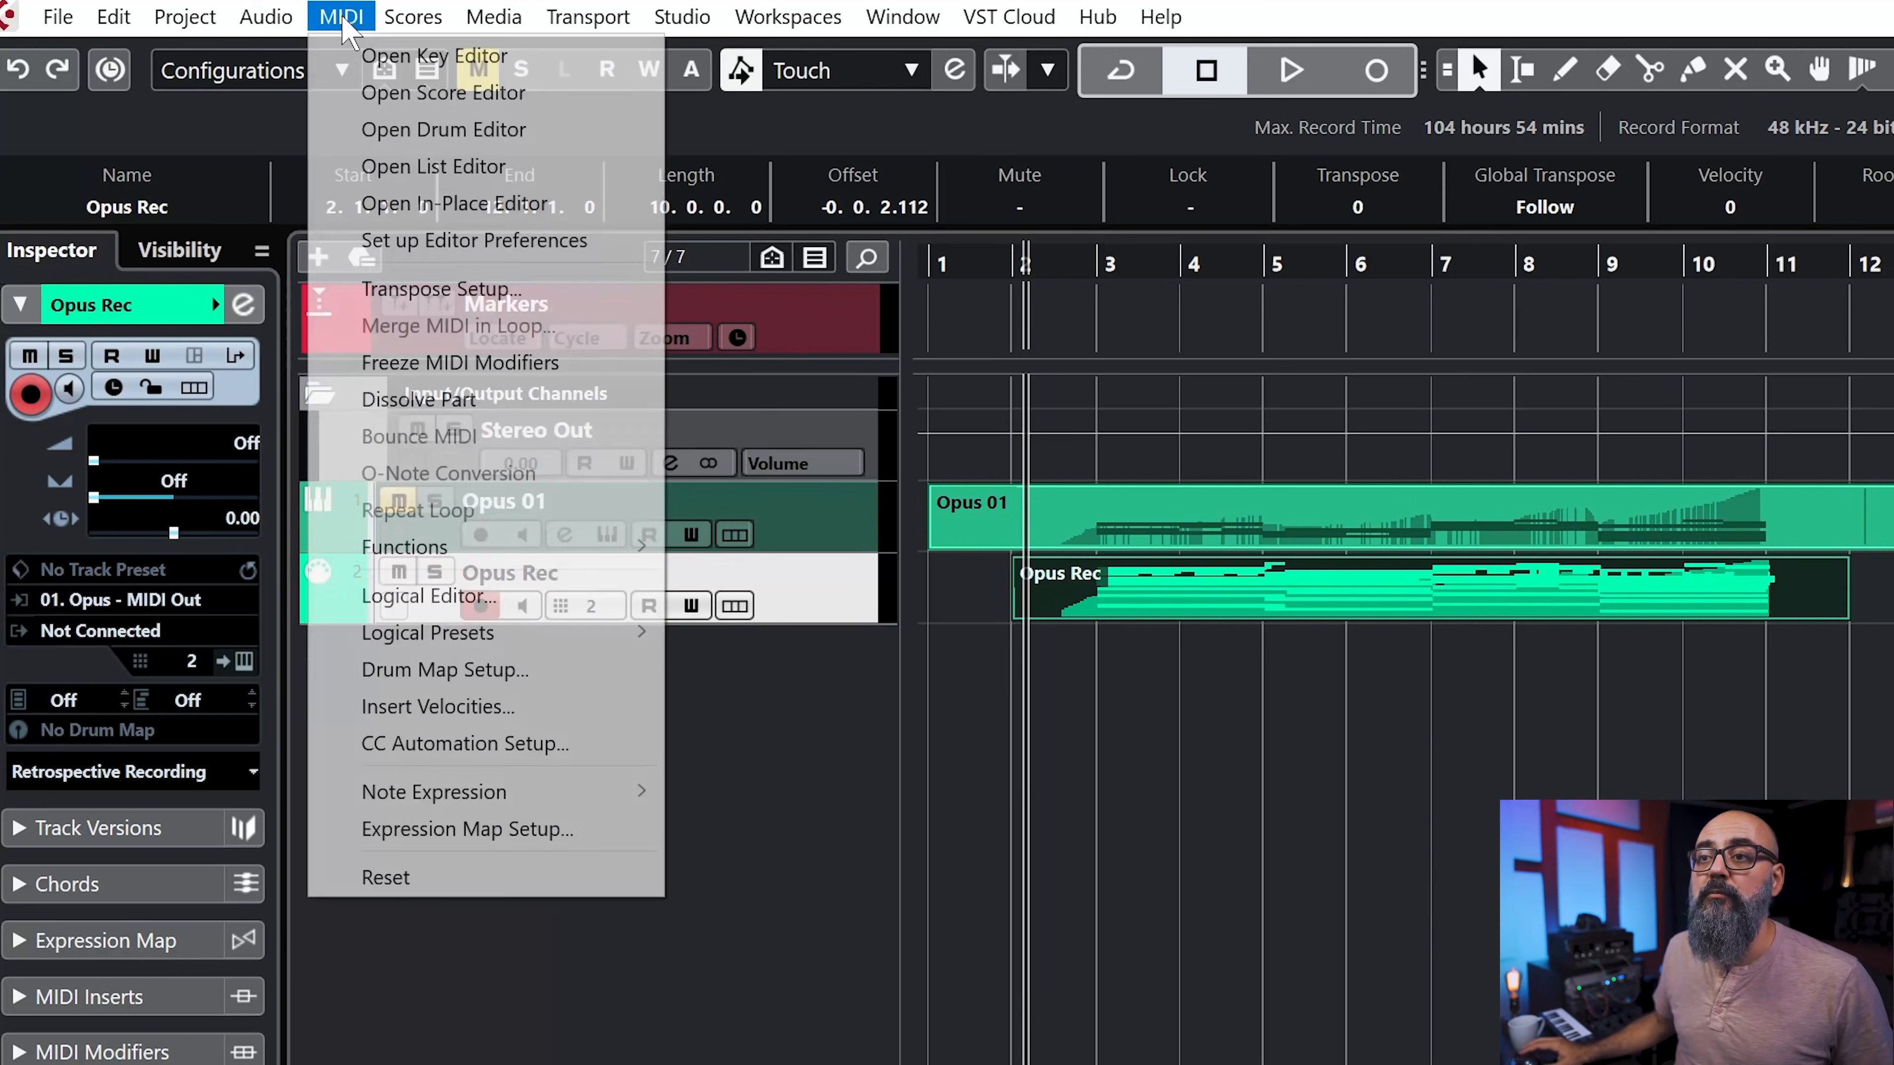
pyautogui.click(421, 401)
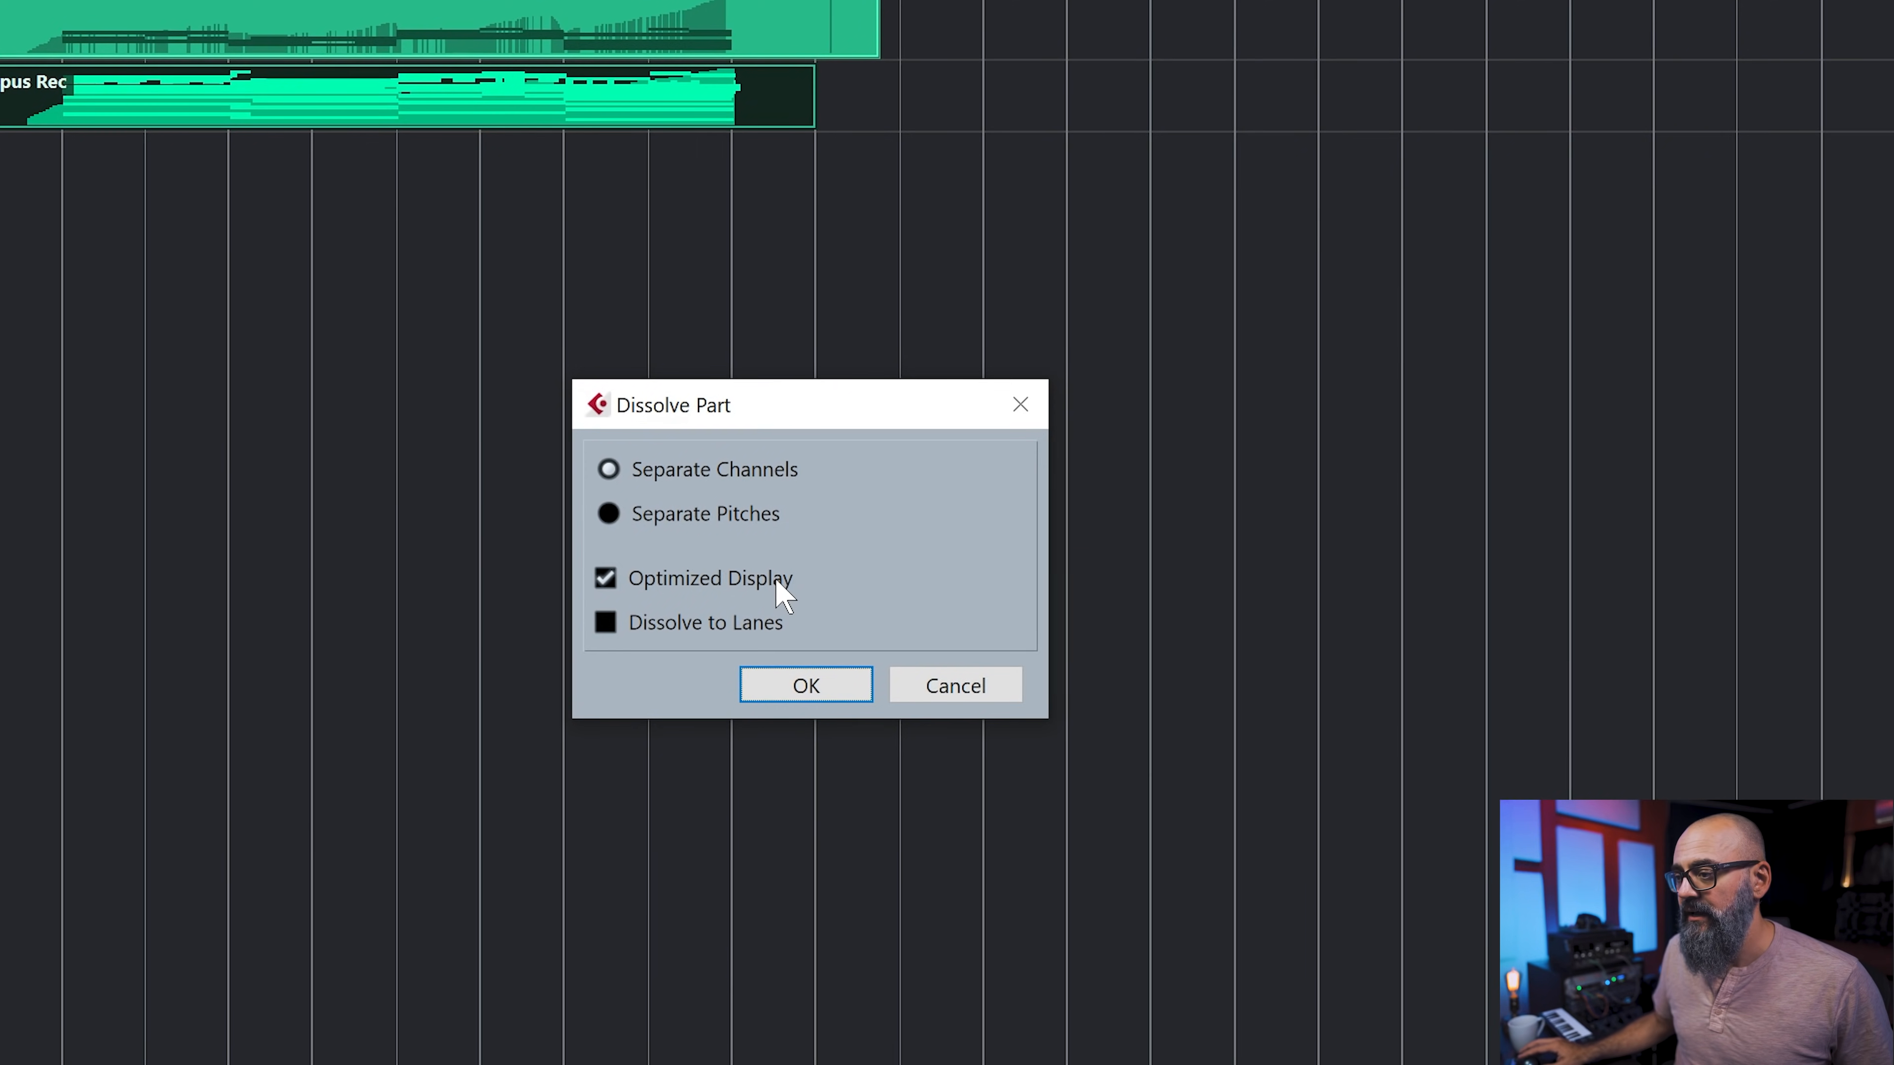
pyautogui.click(804, 682)
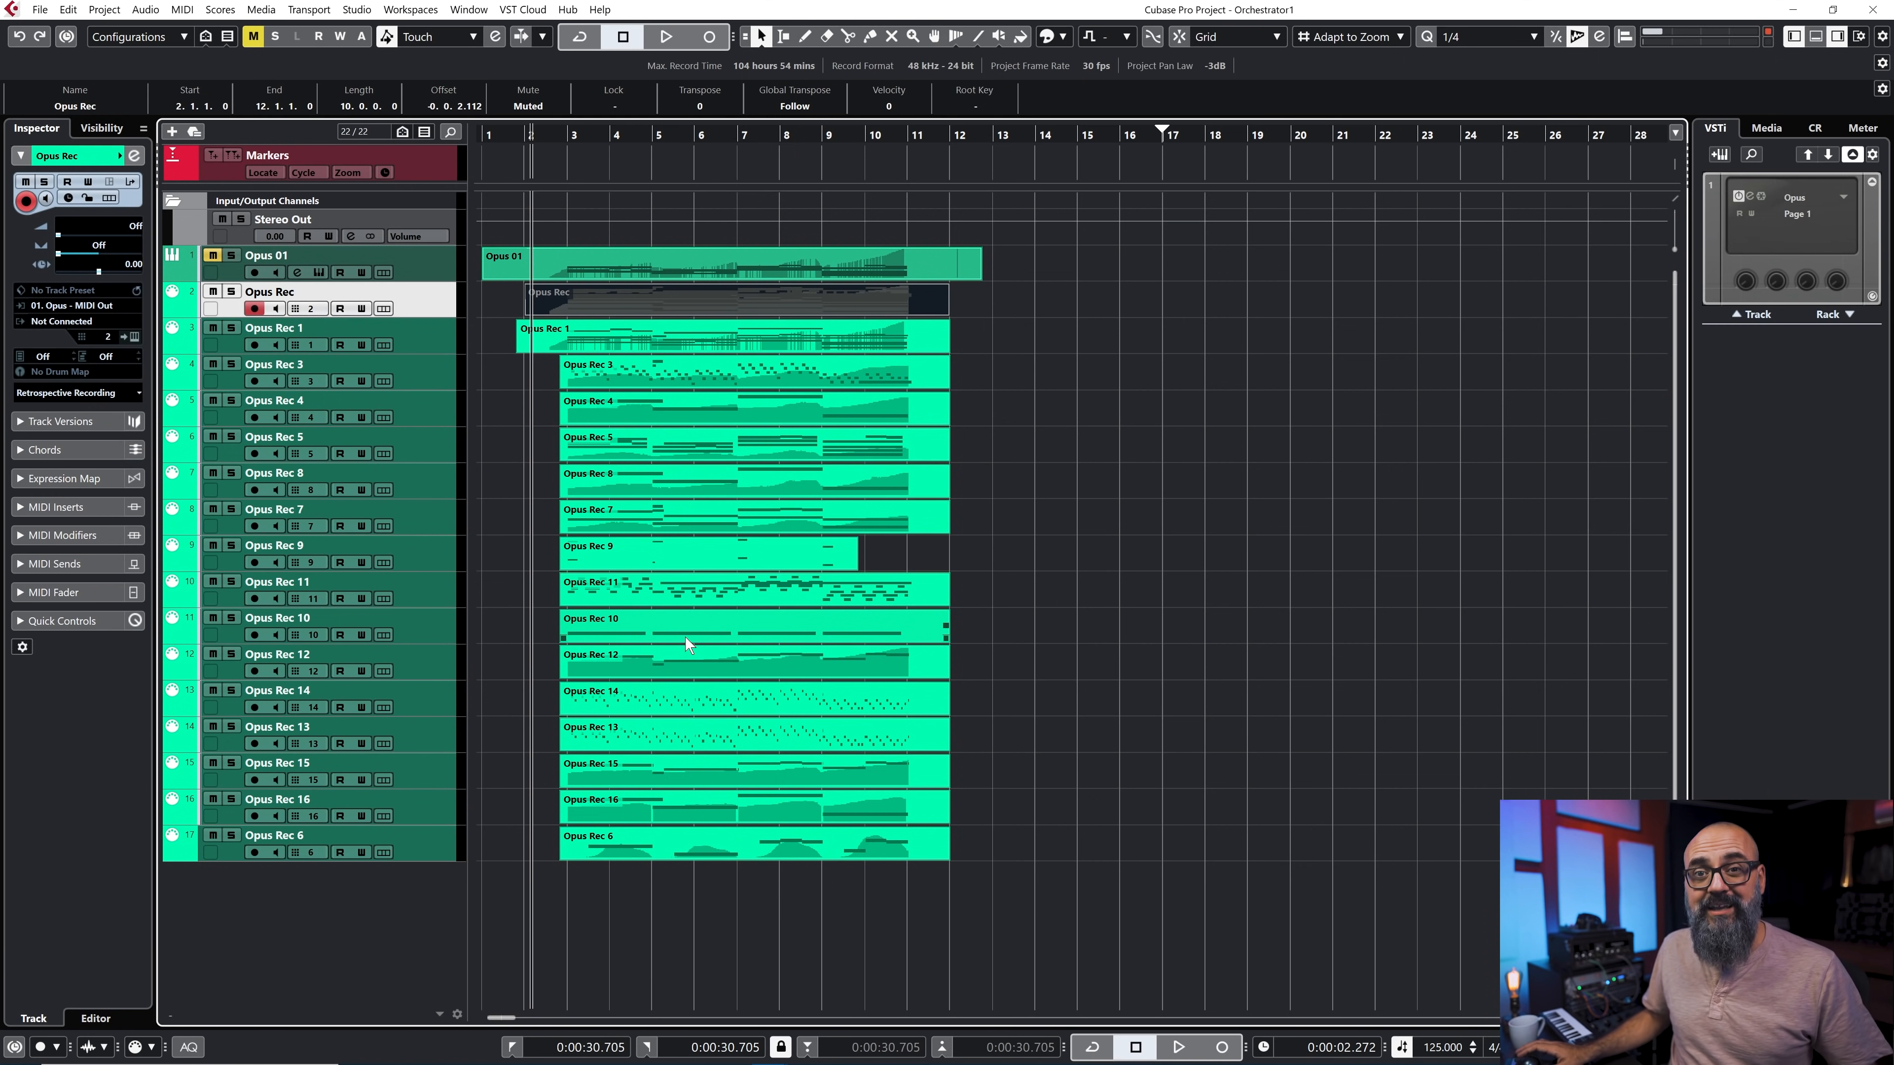
pyautogui.press('m')
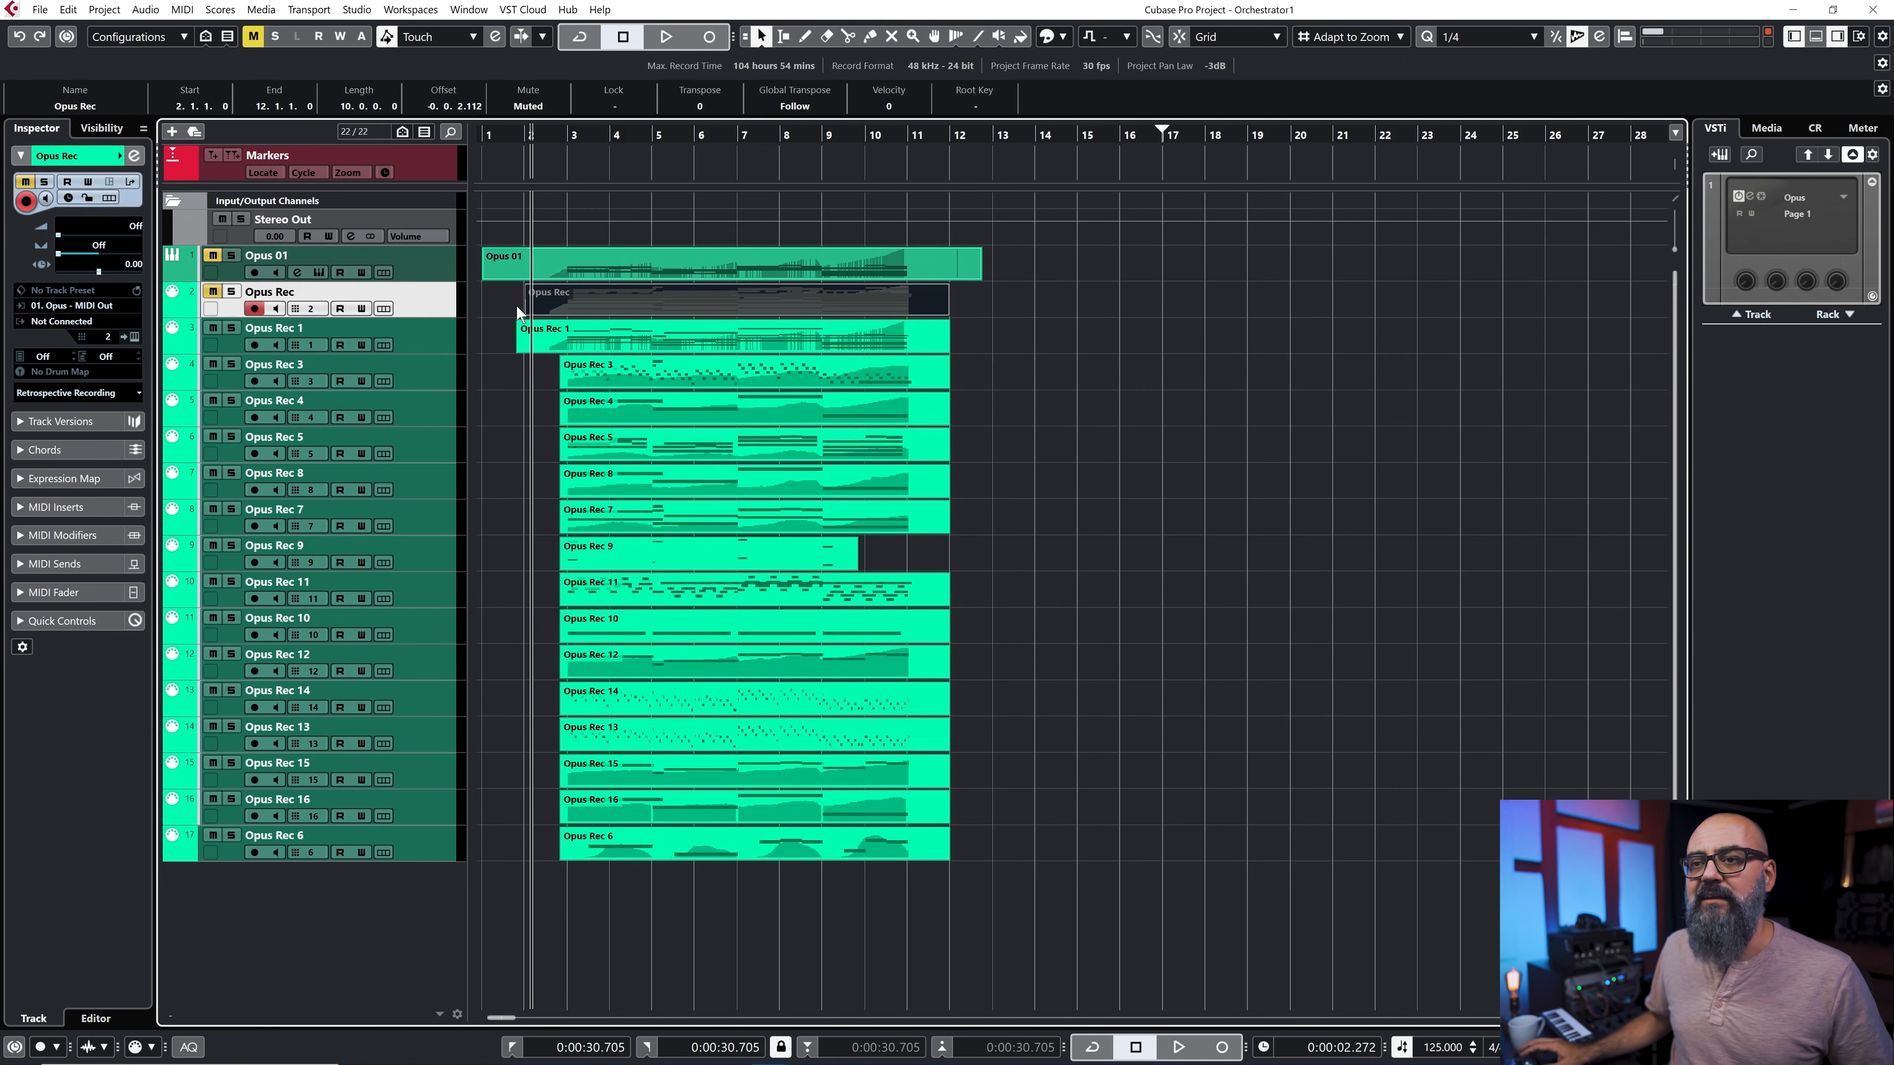
# Step: Route all dissolved tracks from Opus Rec 1 to Opus Rec 6 to the output 01. Opus - MIDI In, with input Not Connected
pyautogui.click(446, 343)
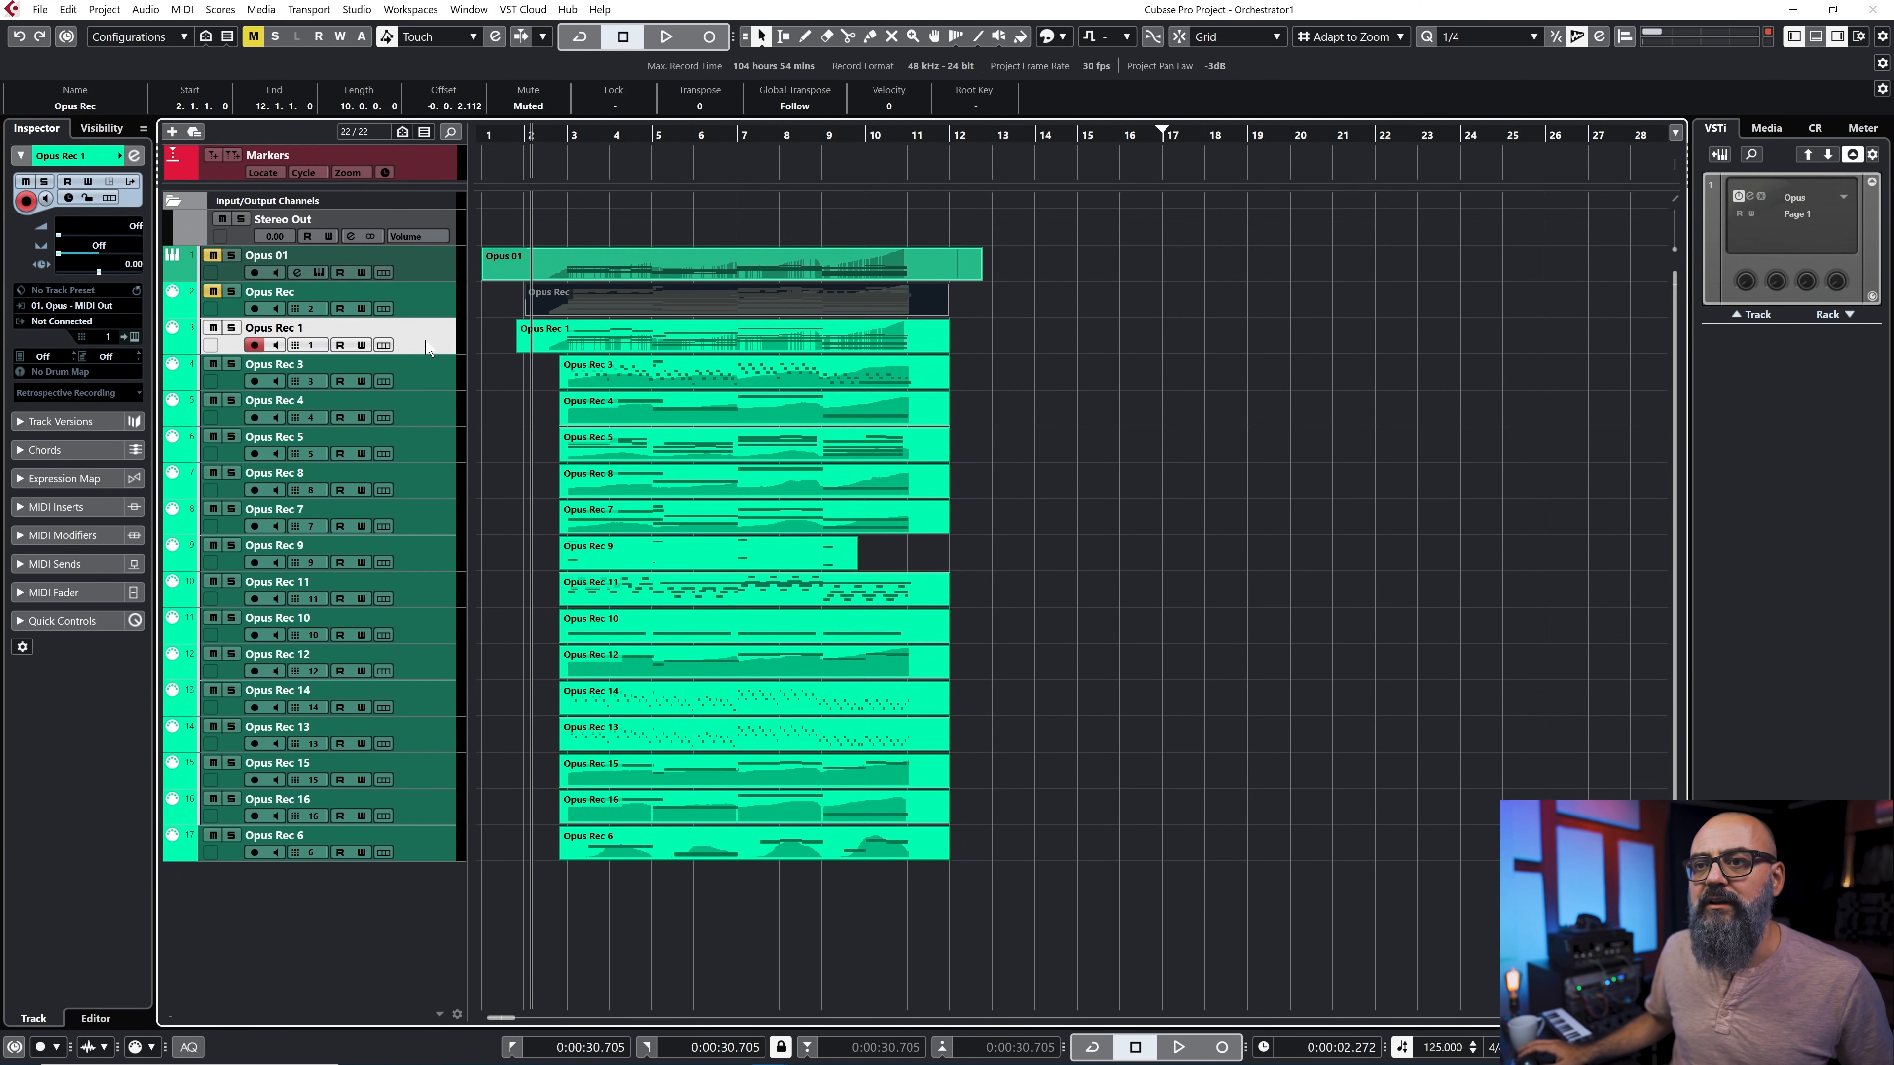
pyautogui.keyDown('shift'); pyautogui.click(421, 841); pyautogui.keyUp('shift')
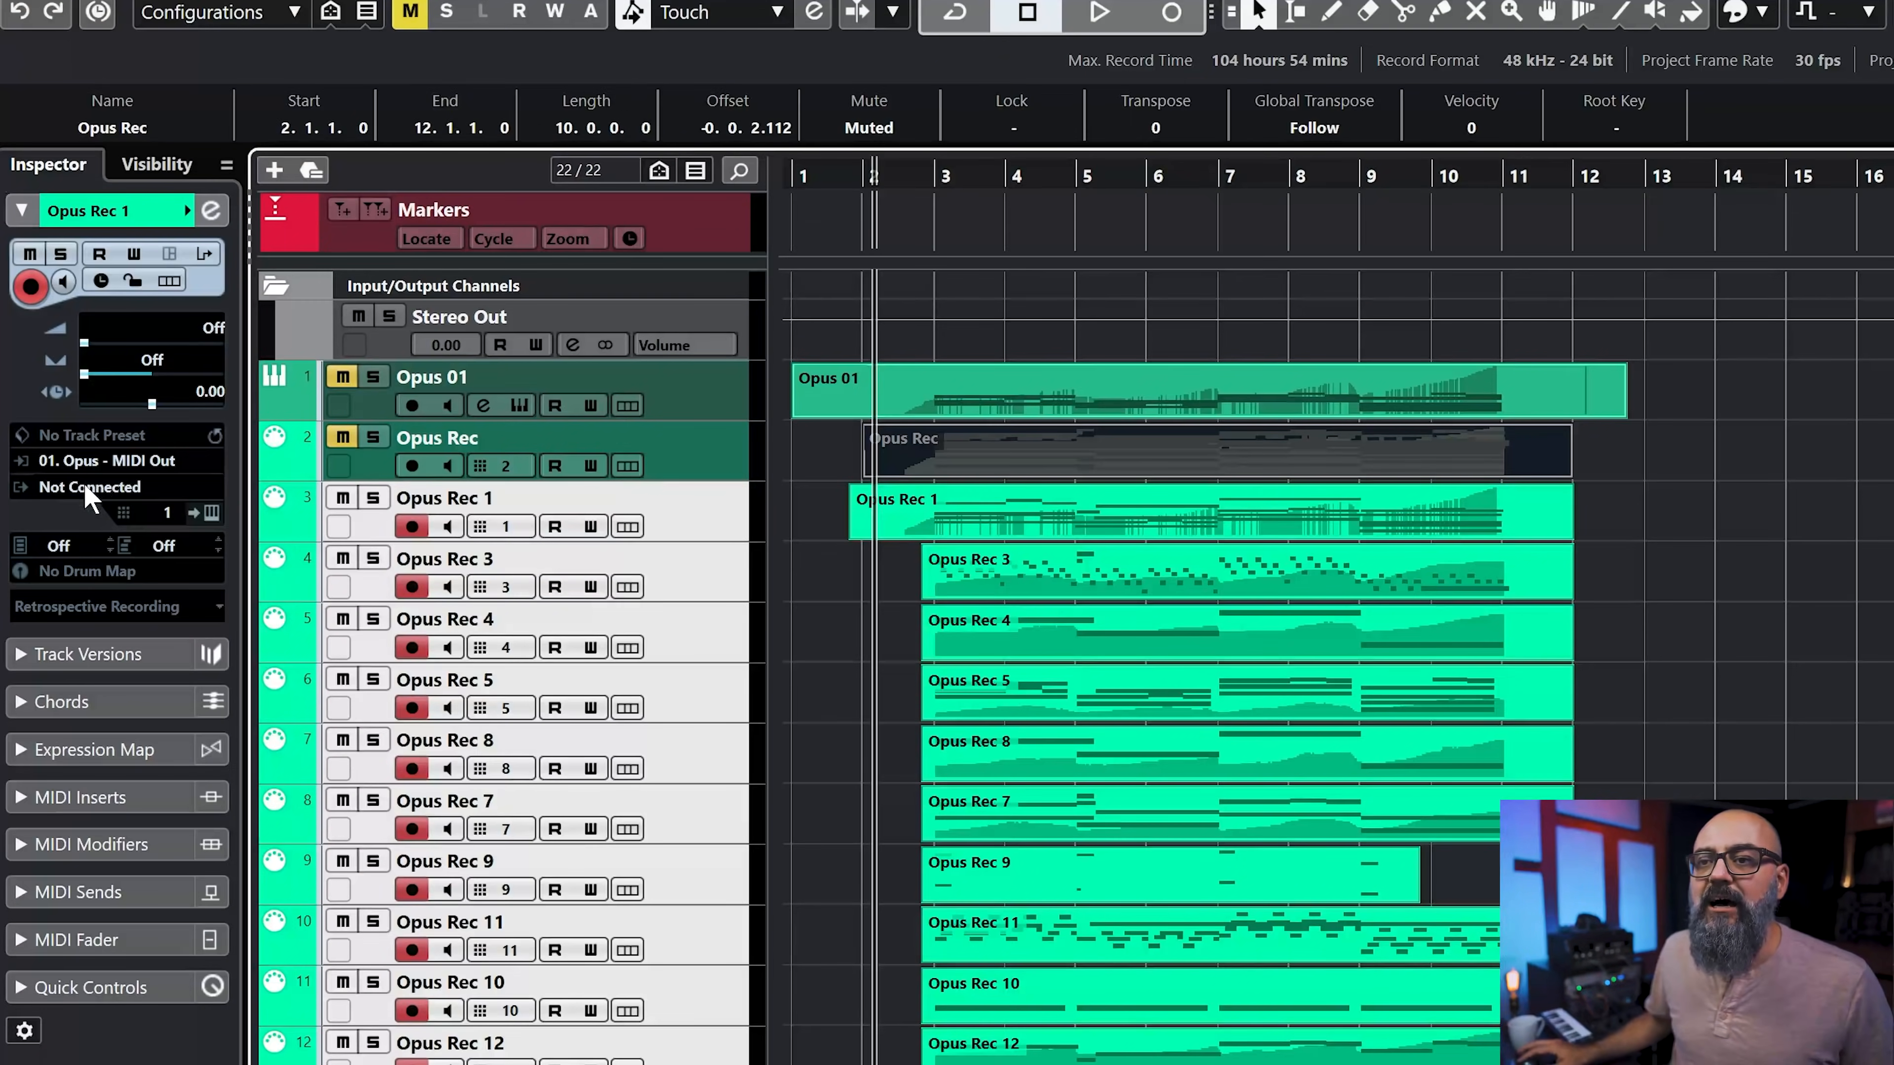
pyautogui.click(86, 489)
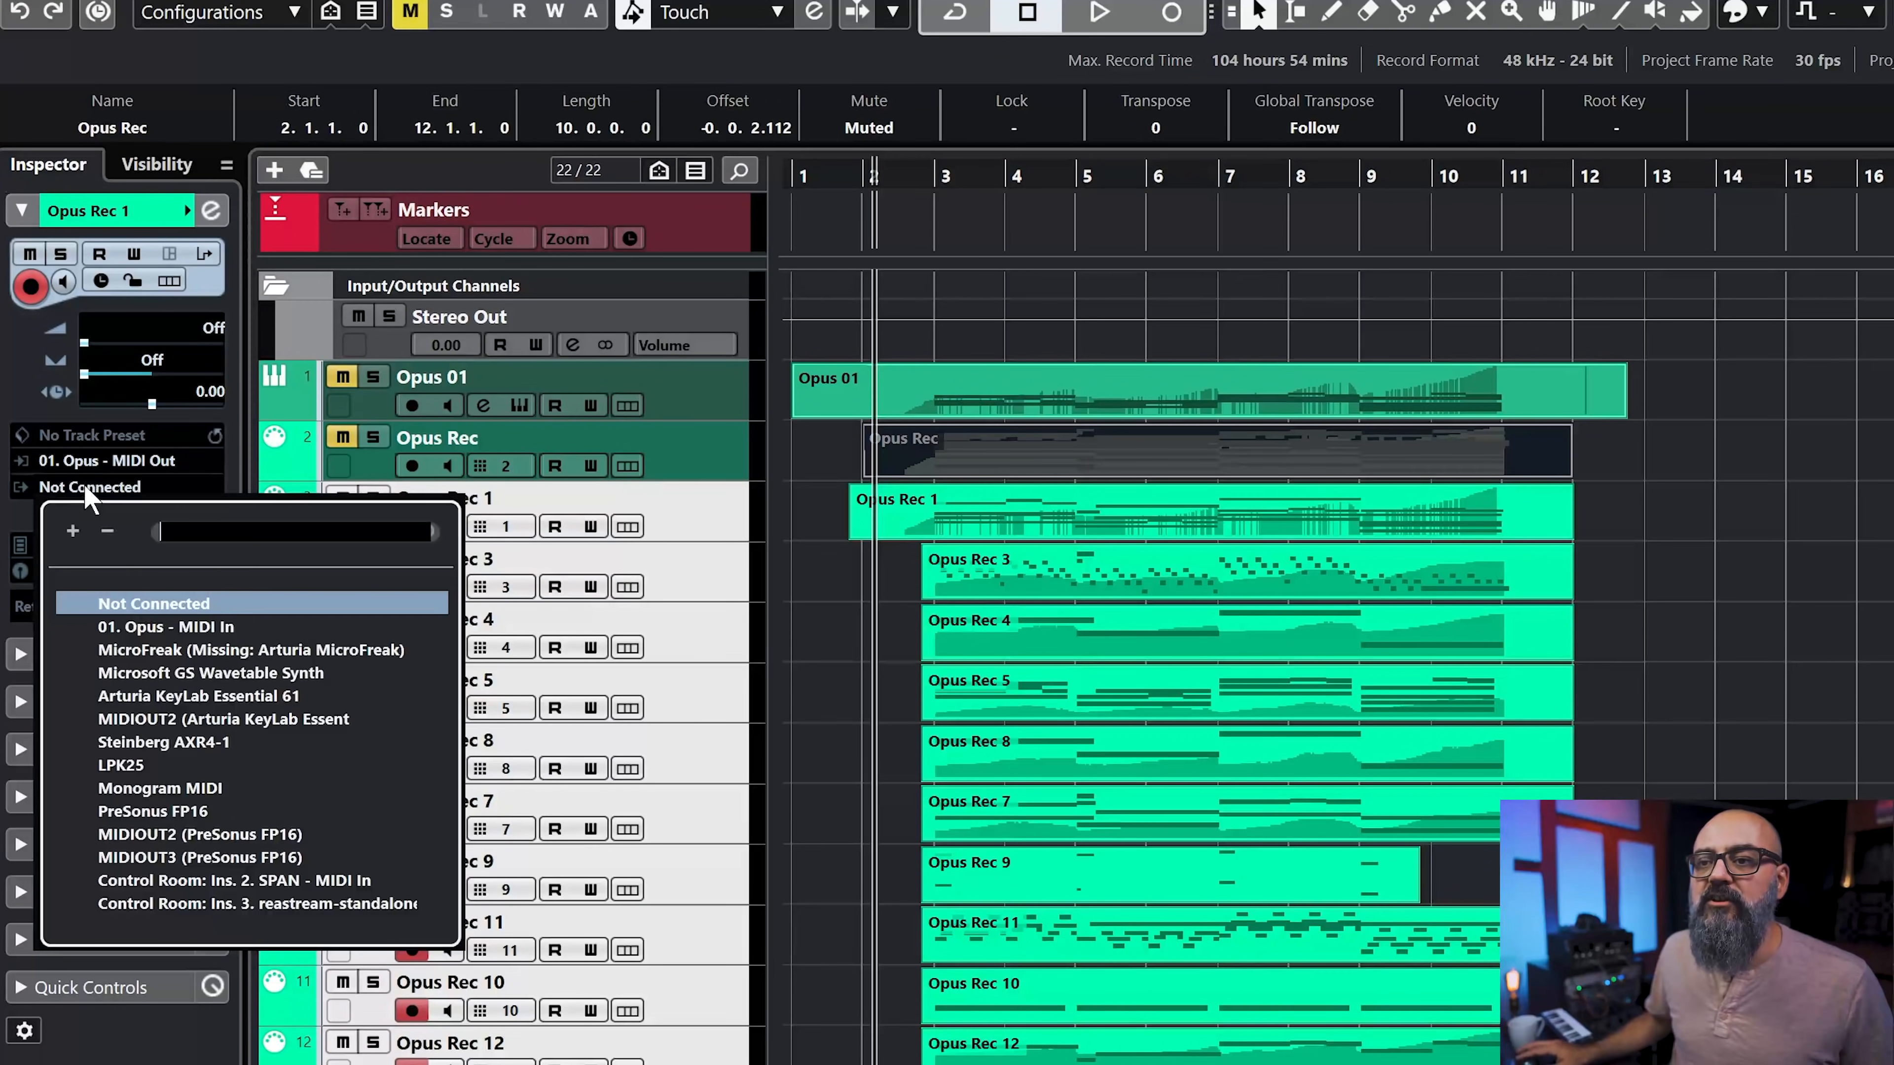
pyautogui.click(185, 628)
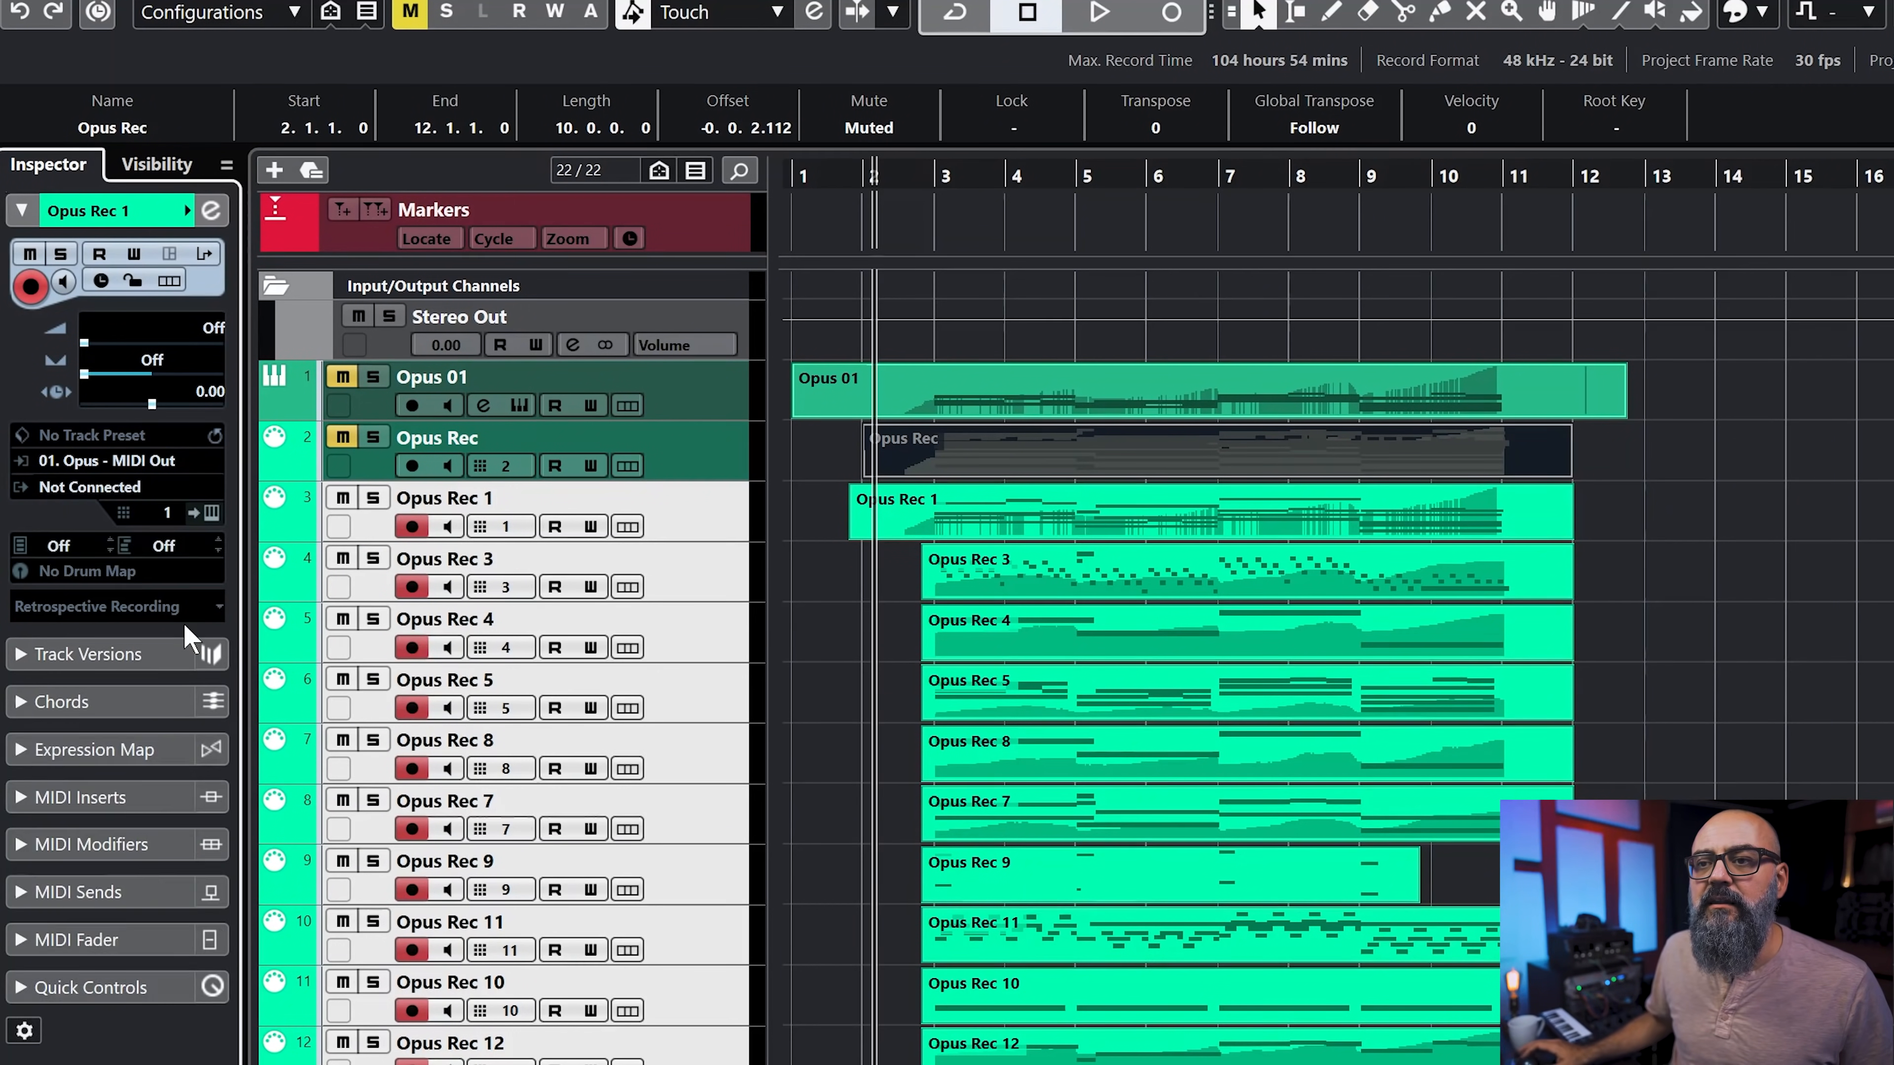
pyautogui.click(138, 460)
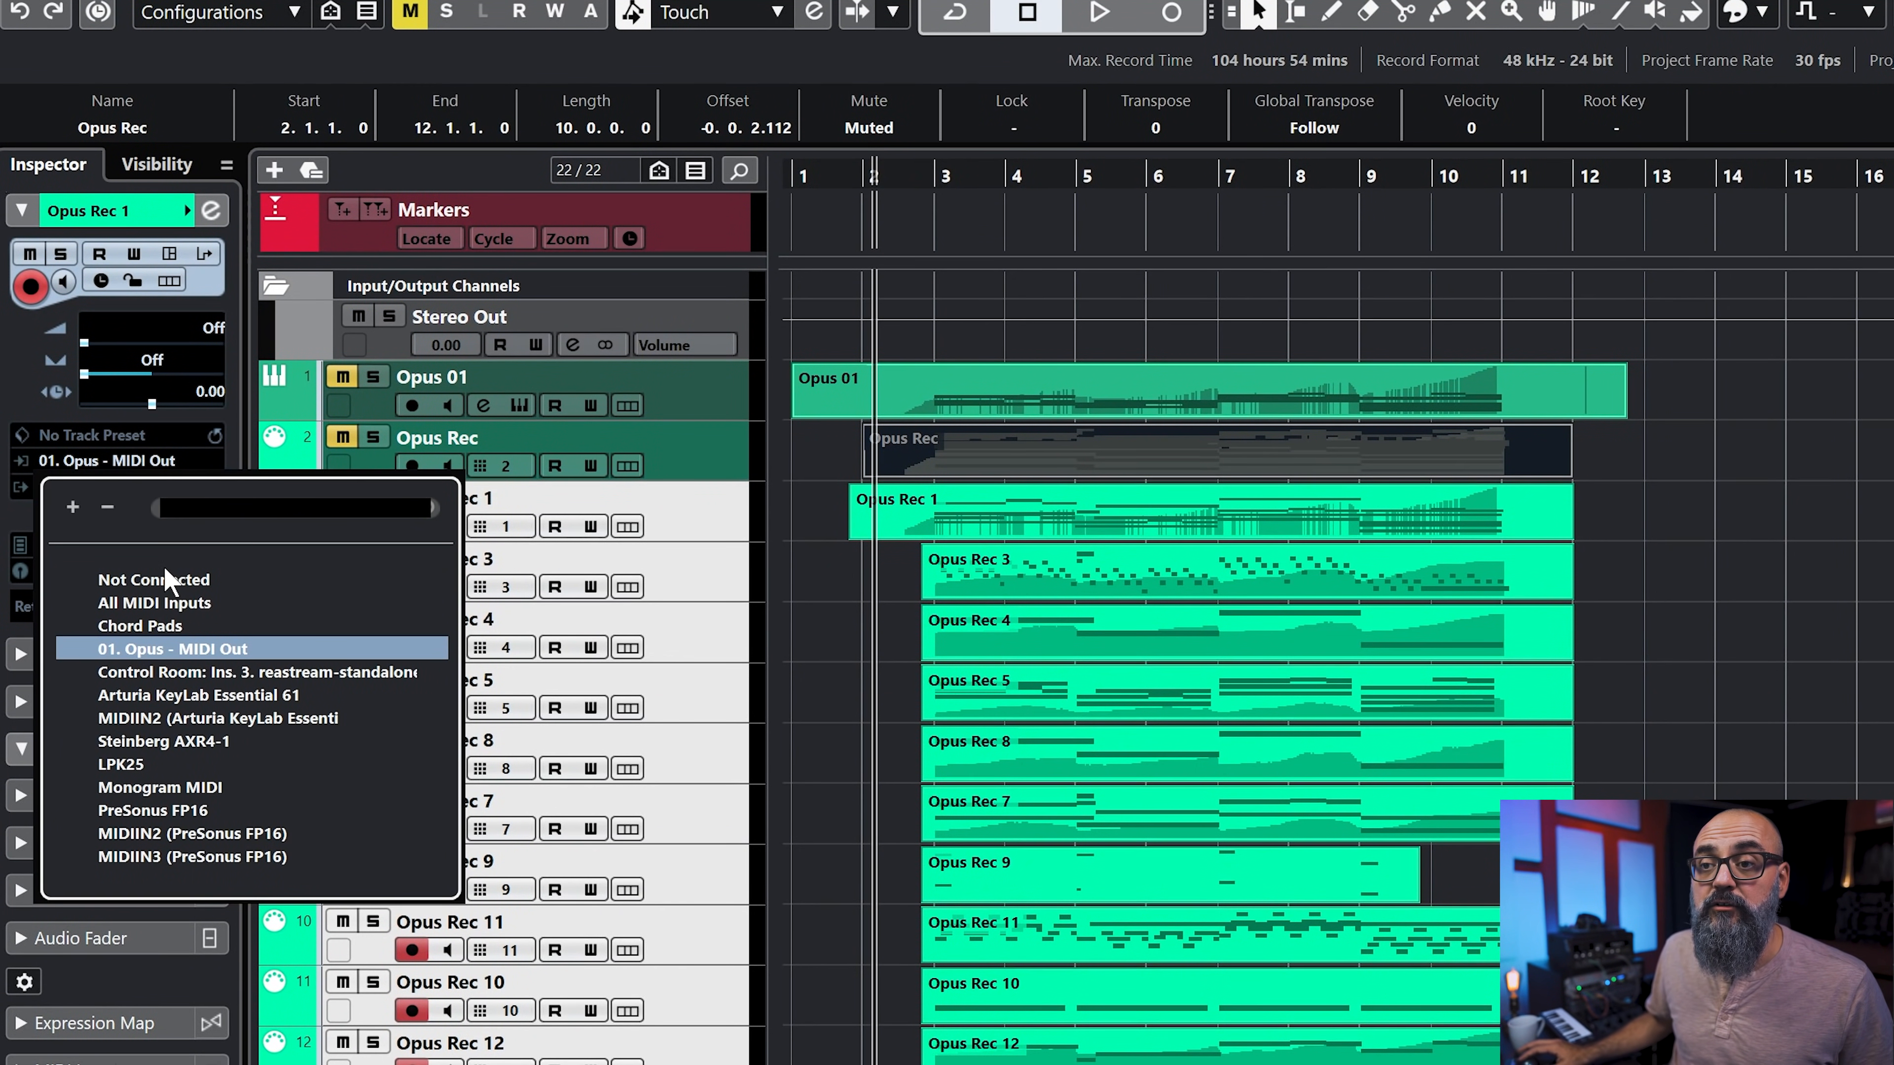
pyautogui.click(169, 580)
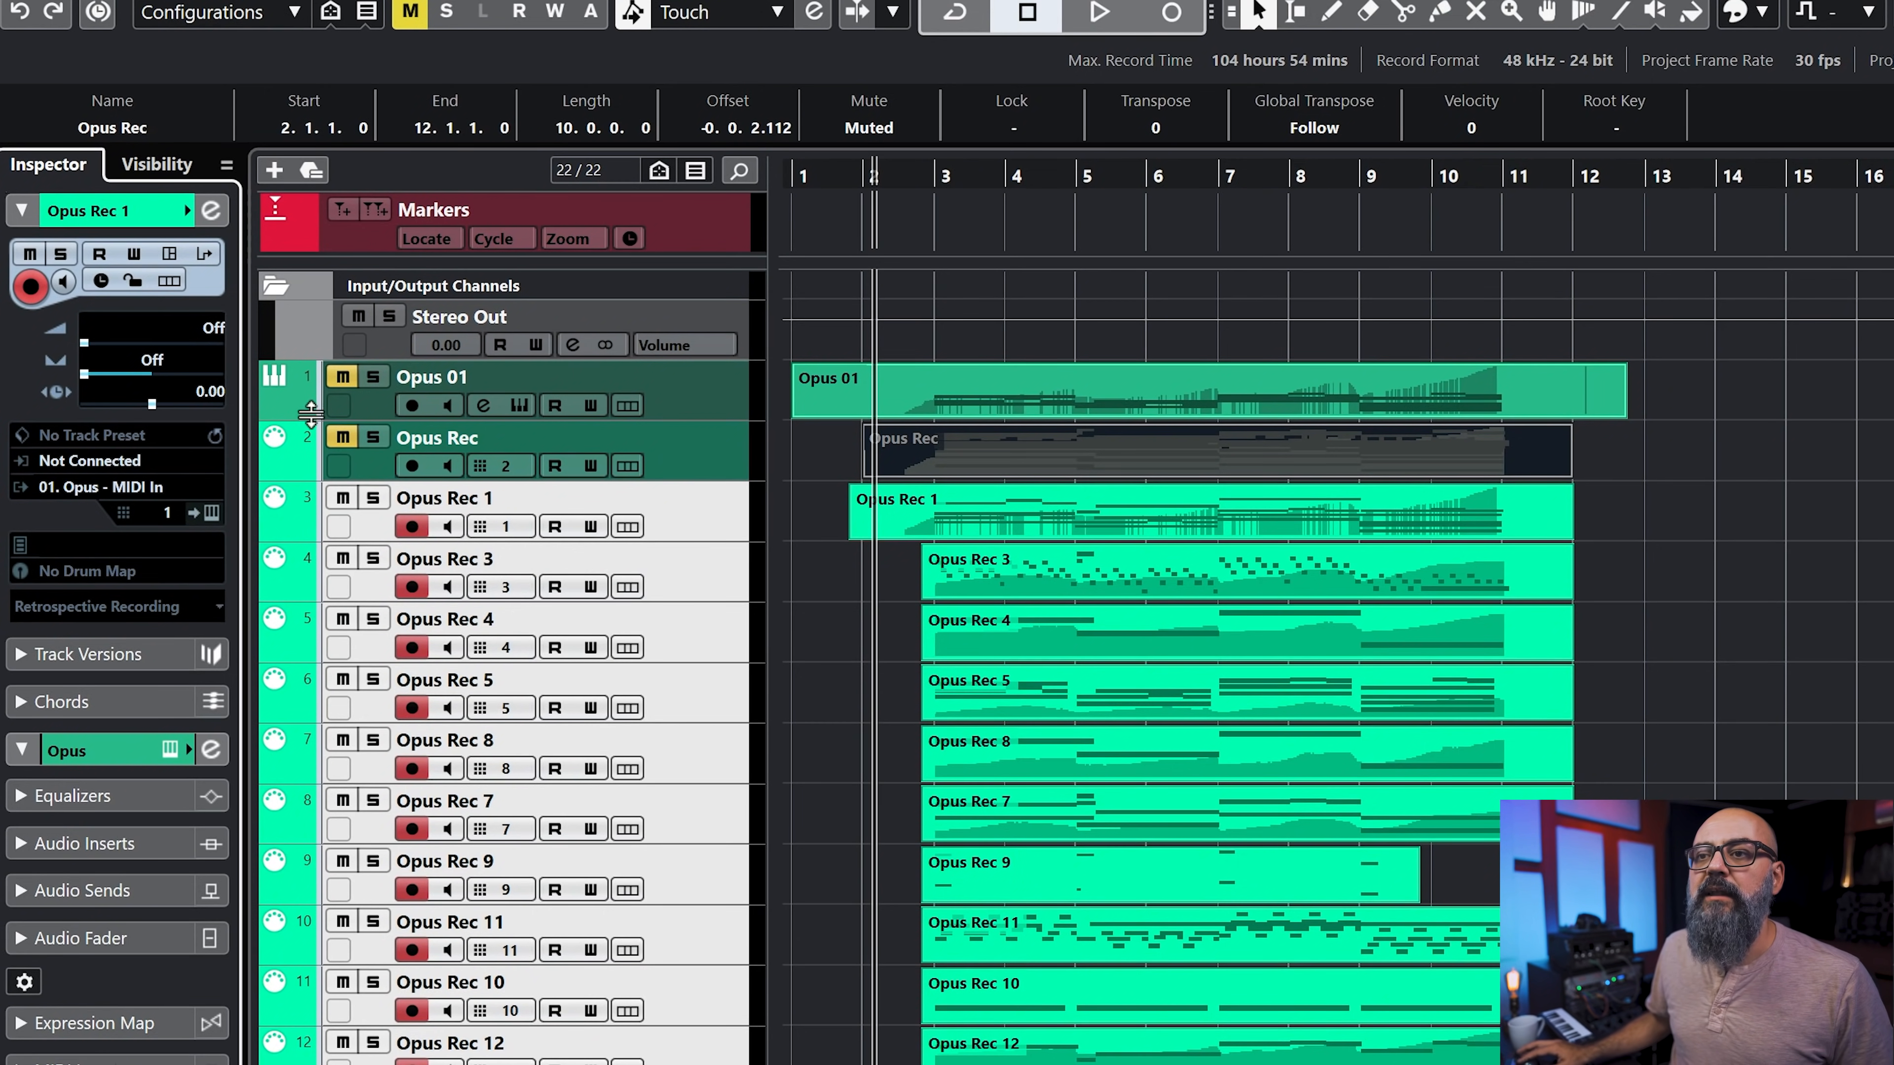
# Step: Open the Opus instrument and bypass Hollywood Orchestrator
pyautogui.click(211, 211)
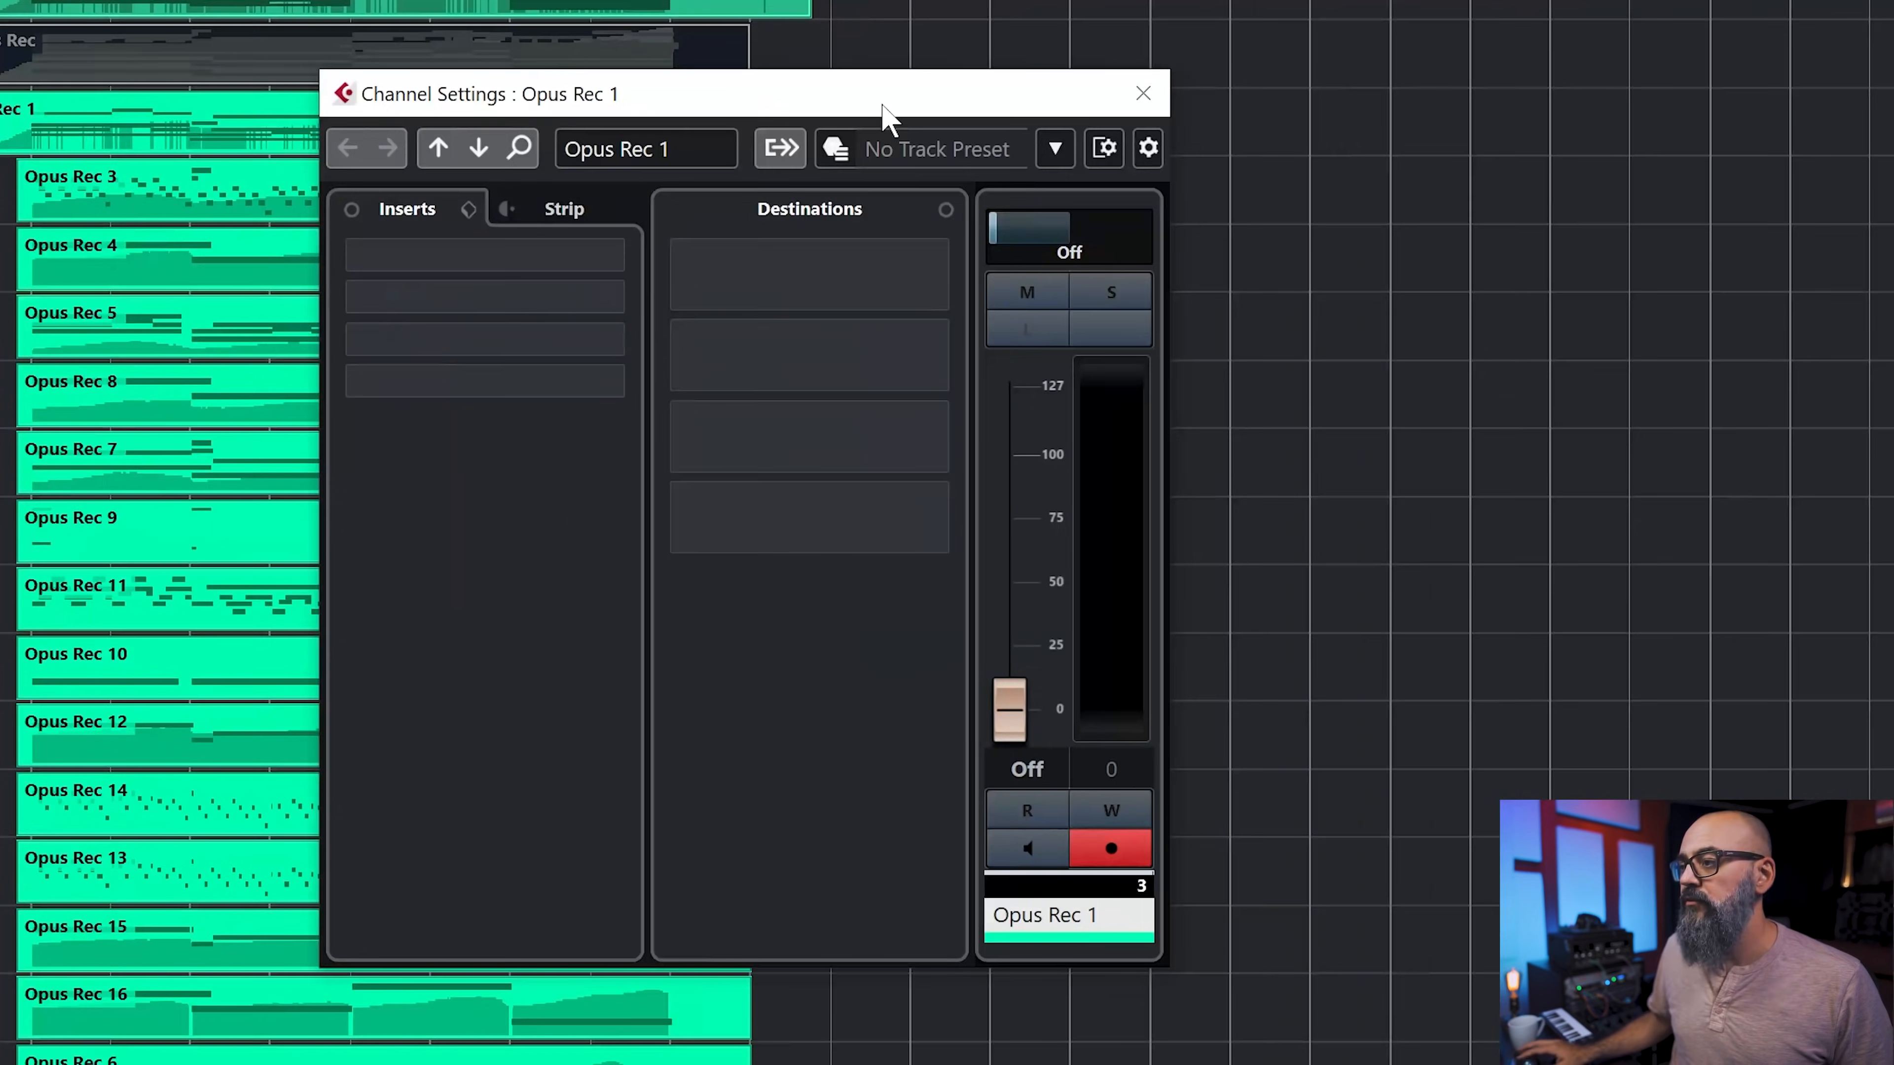
pyautogui.click(1144, 93)
pyautogui.hotkey('shift', 'e')
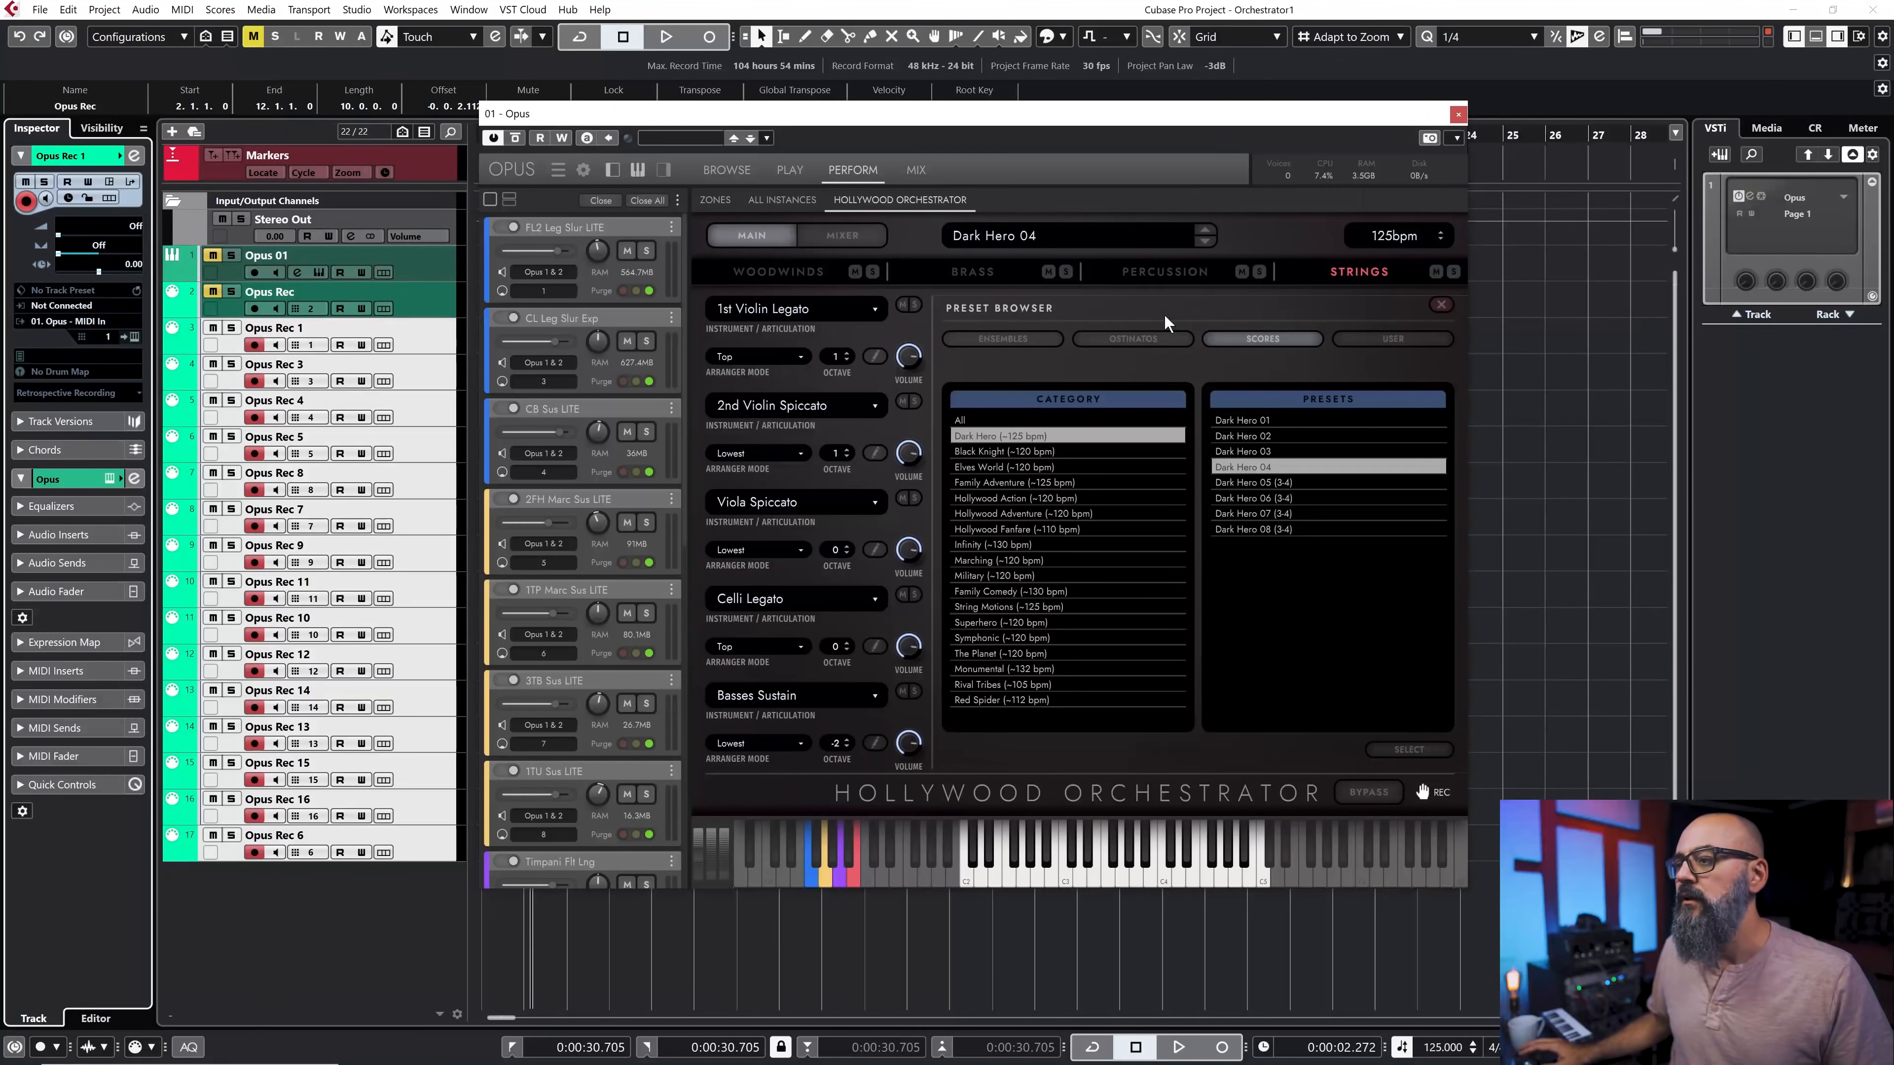
pyautogui.click(1369, 793)
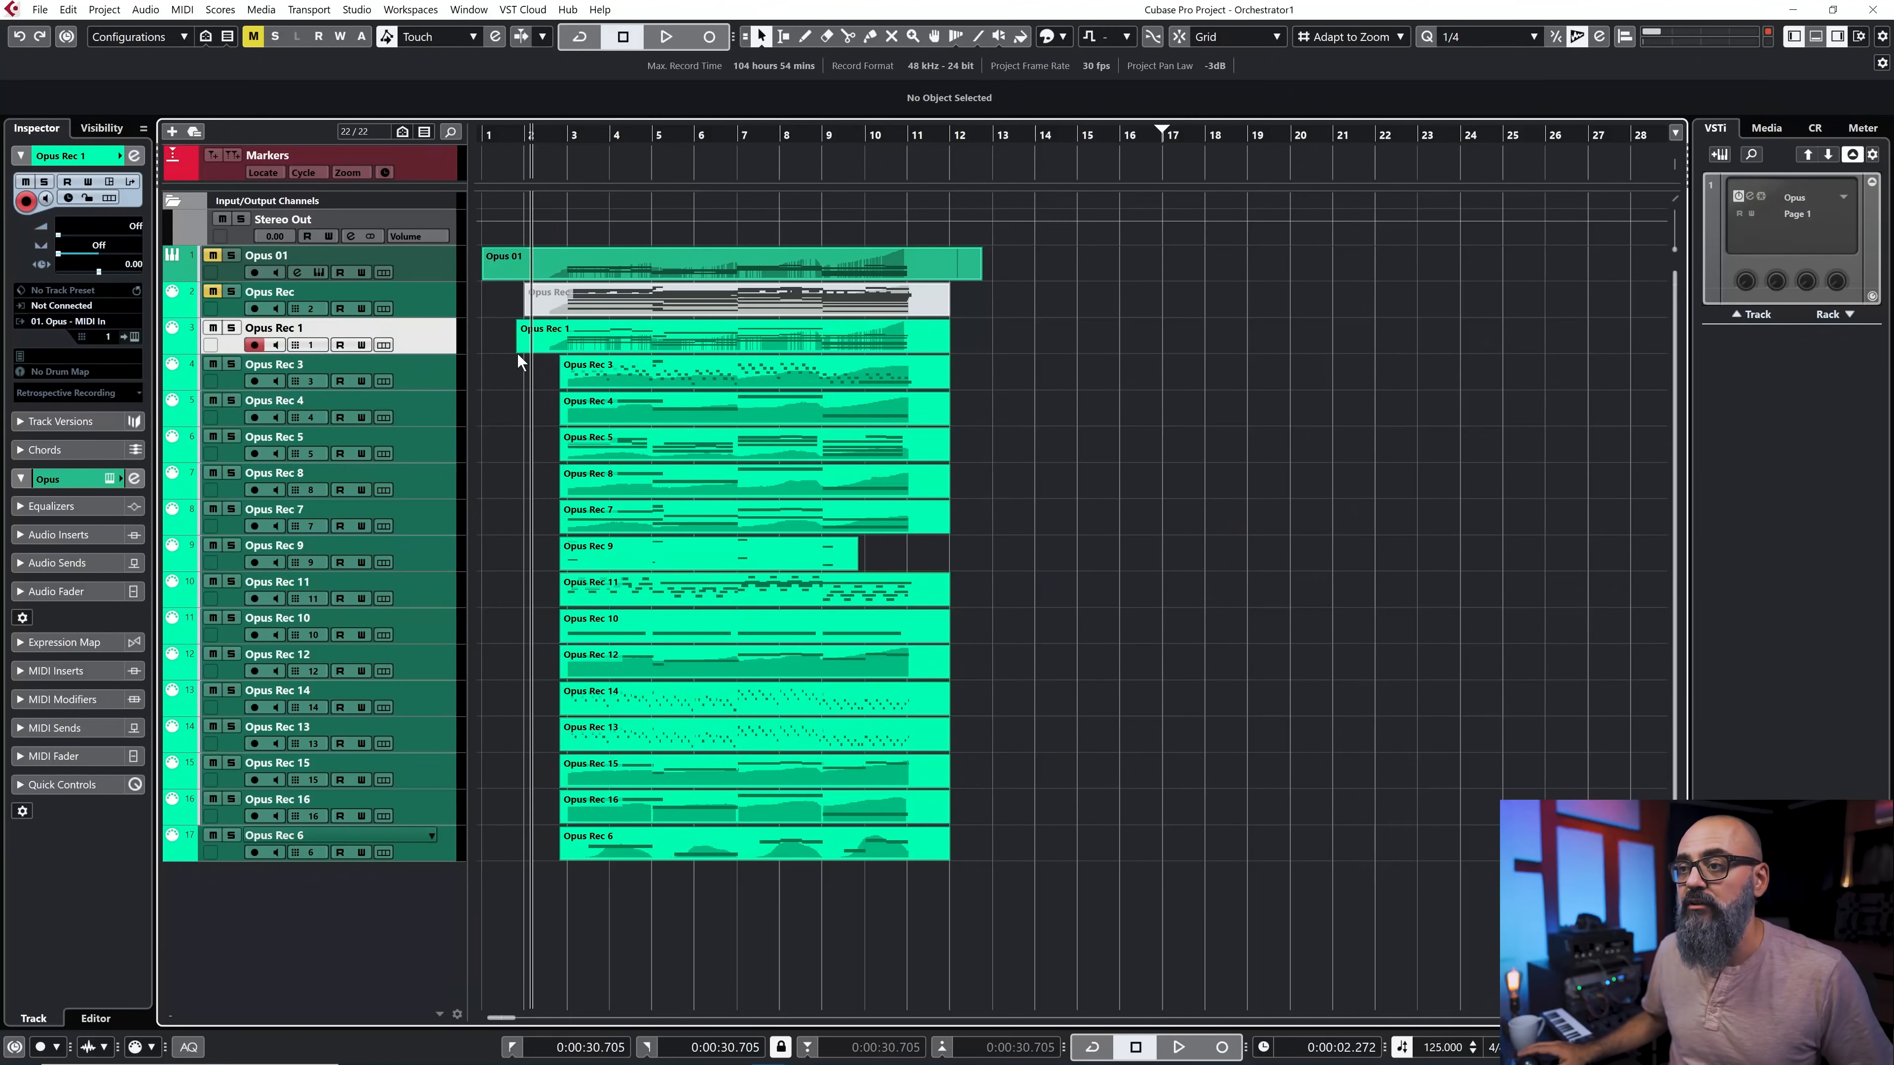
# Step: Play back the dissolved Opus Rec tracks through Opus and stop playback
pyautogui.click(552, 231)
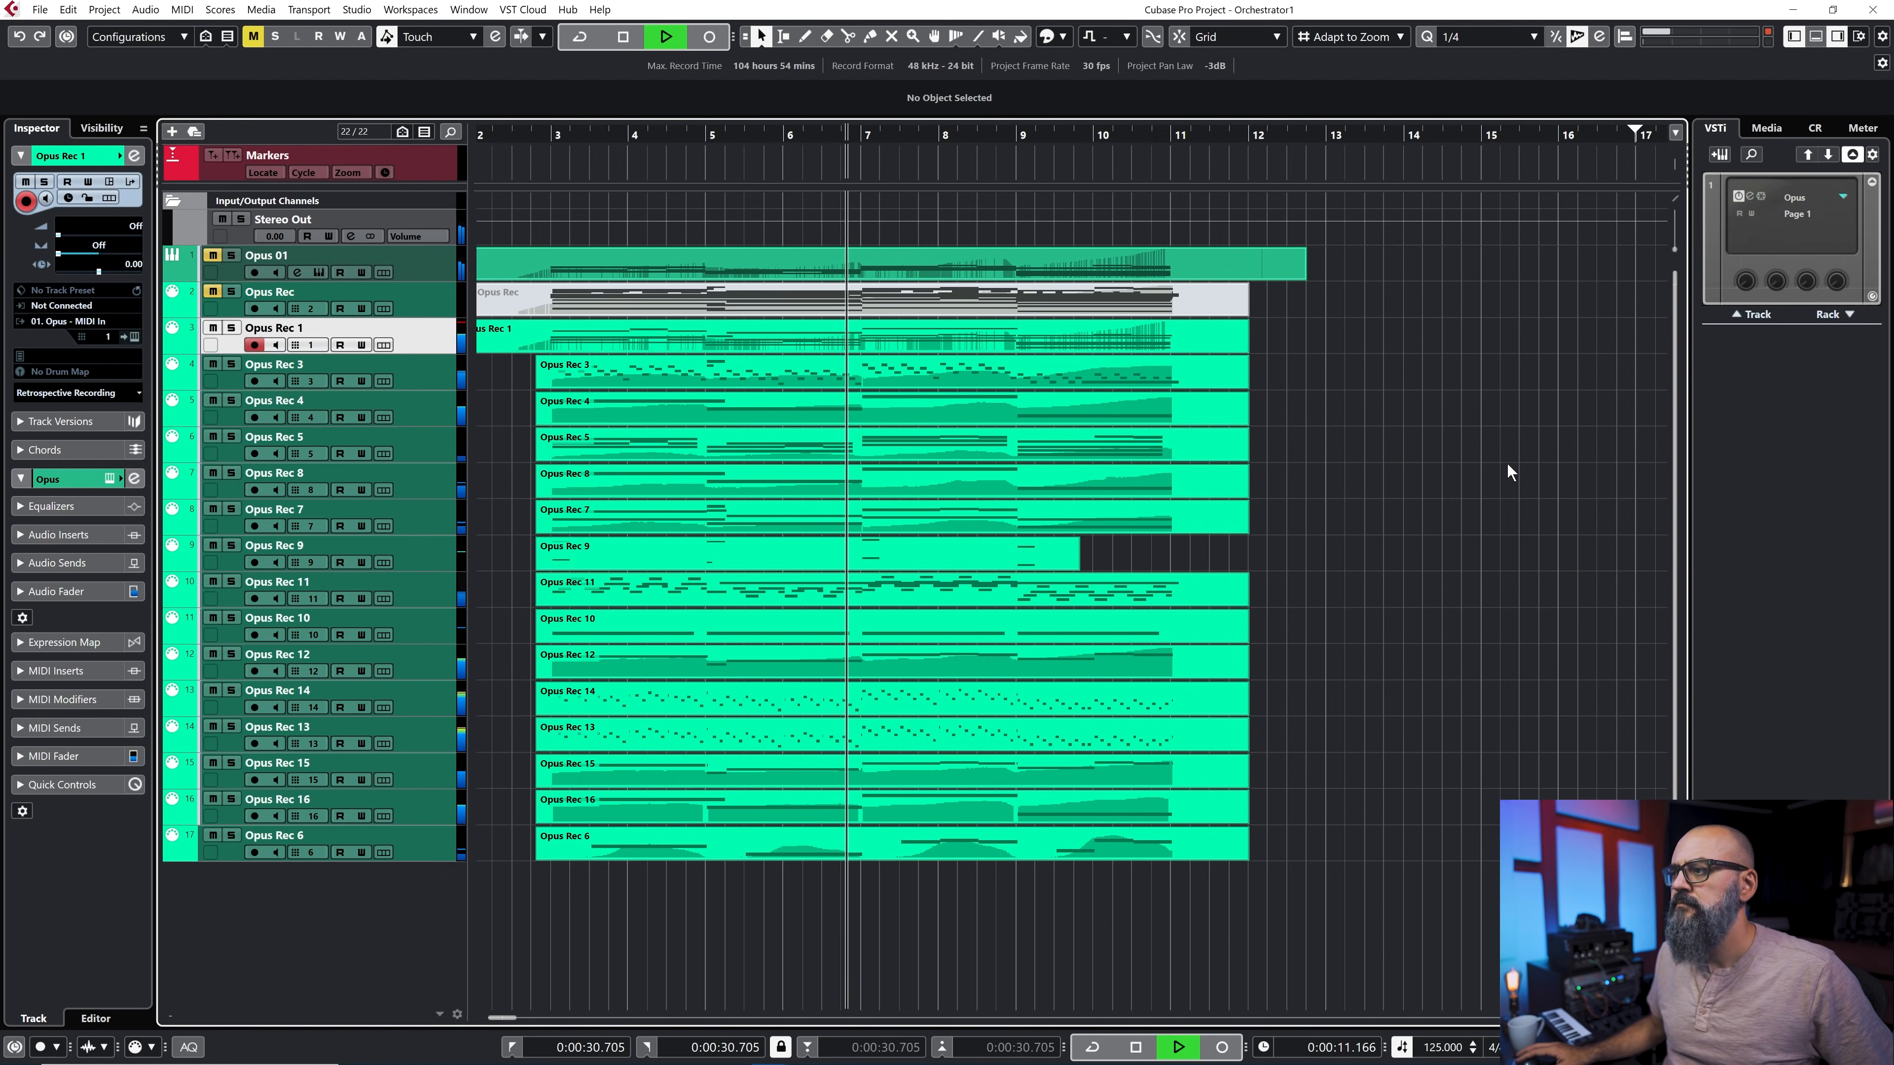
pyautogui.press('space')
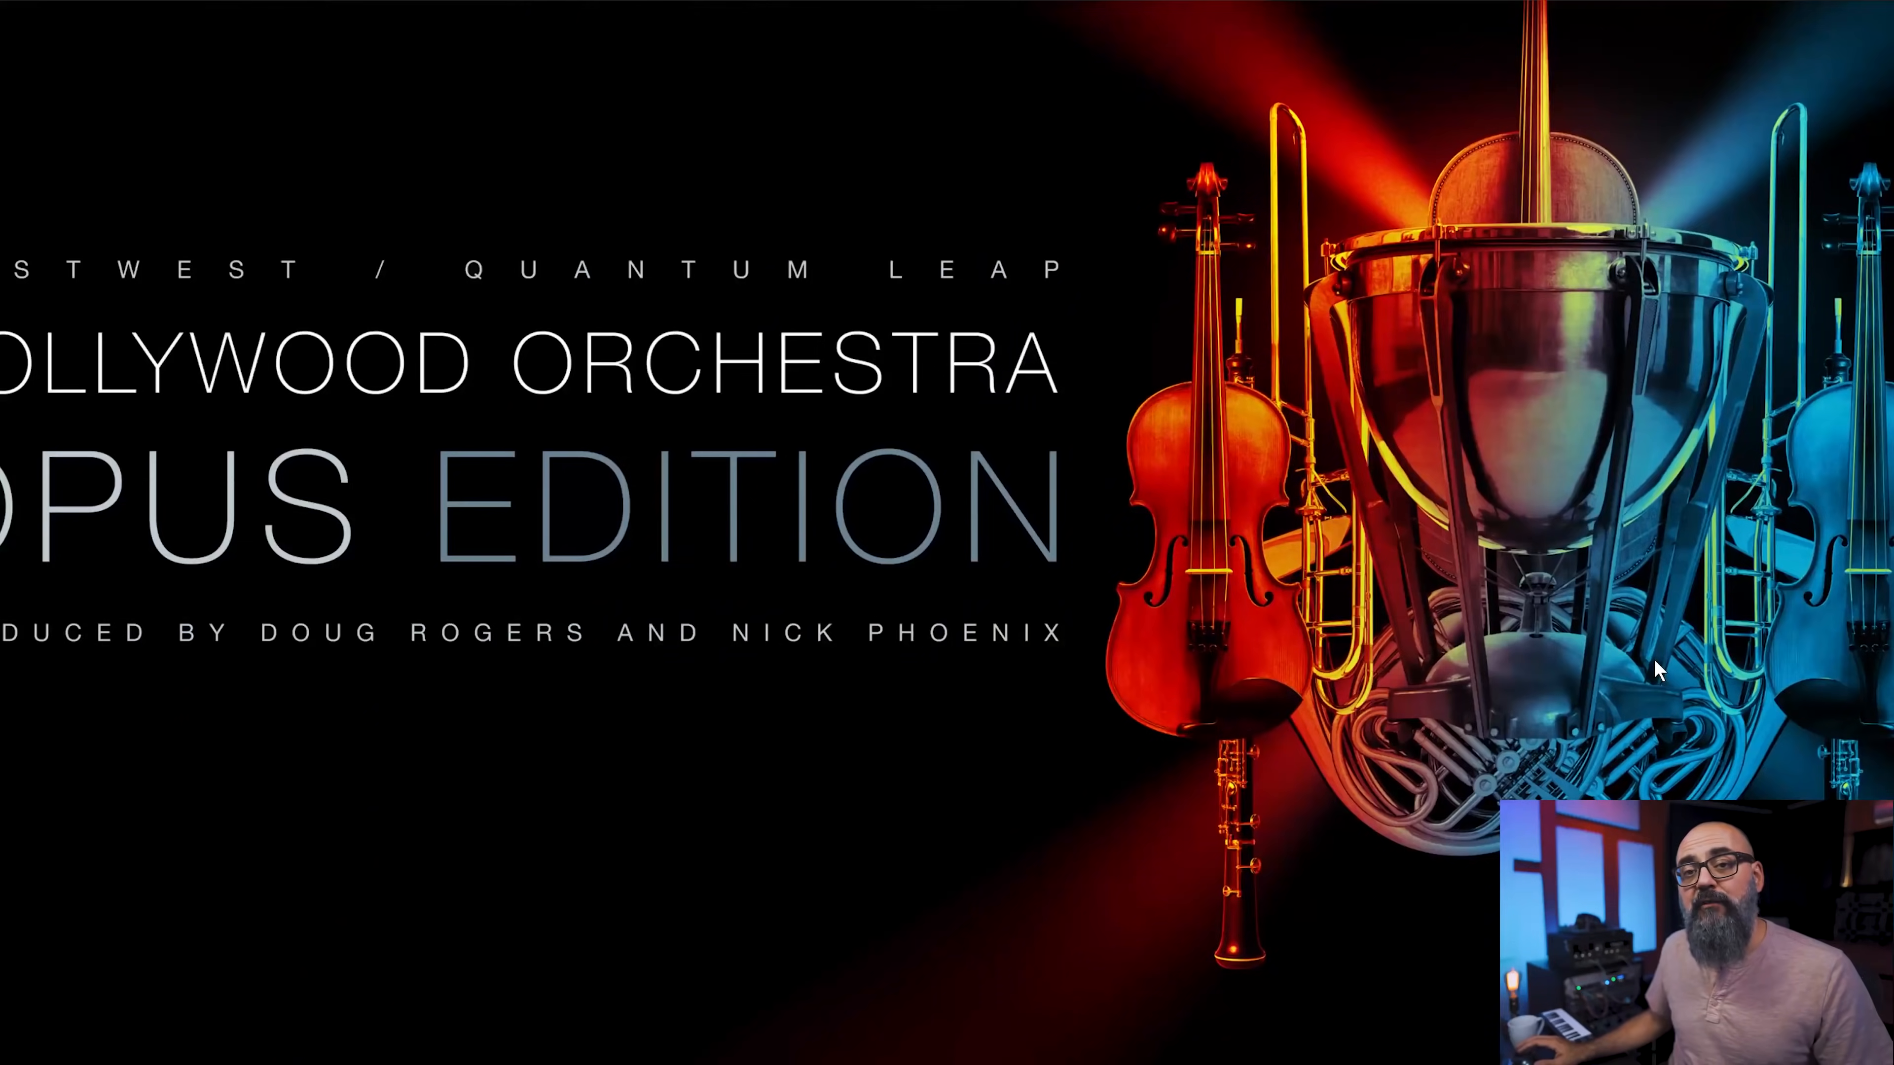
# Step: On the EastWest website, review the Hollywood Orchestra Opus Edition page and examine the plans in the ComposerCloud X offer
pyautogui.scroll(-10, 1653, 658)
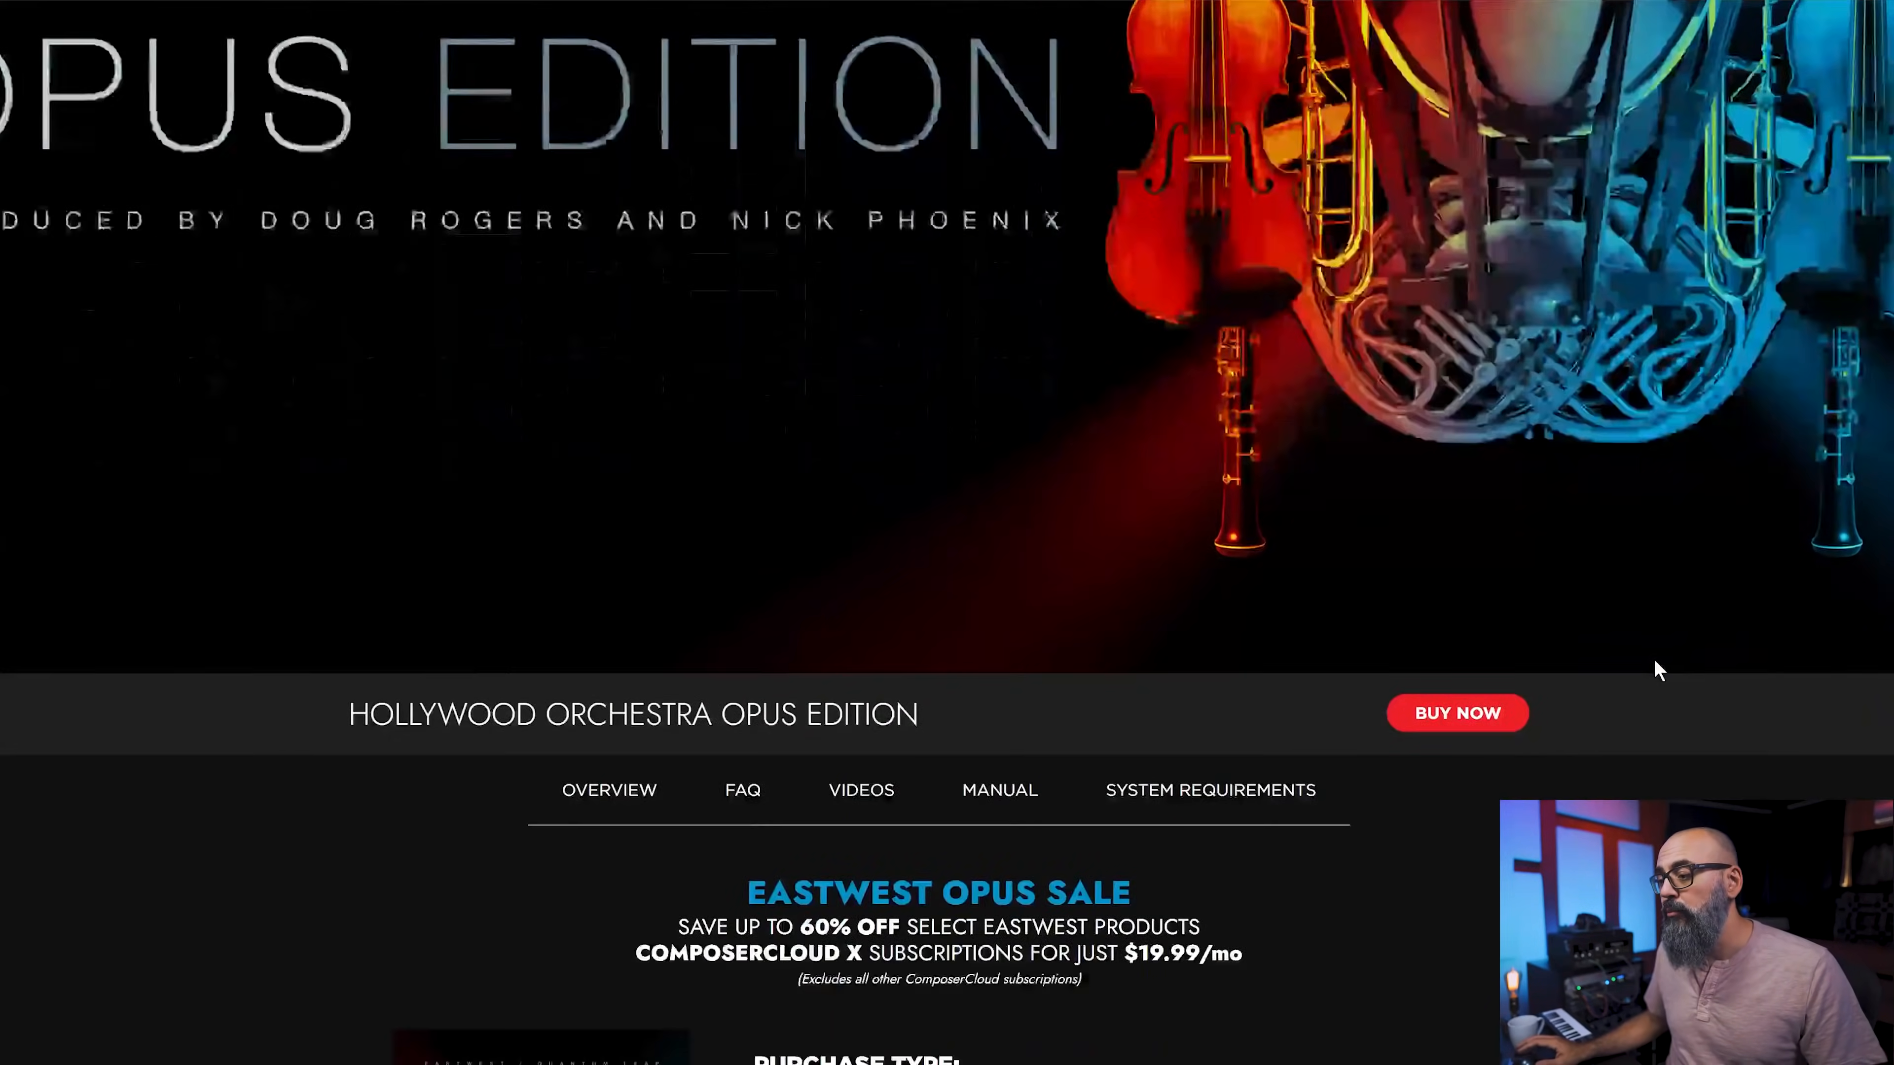
pyautogui.scroll(-2, 1654, 661)
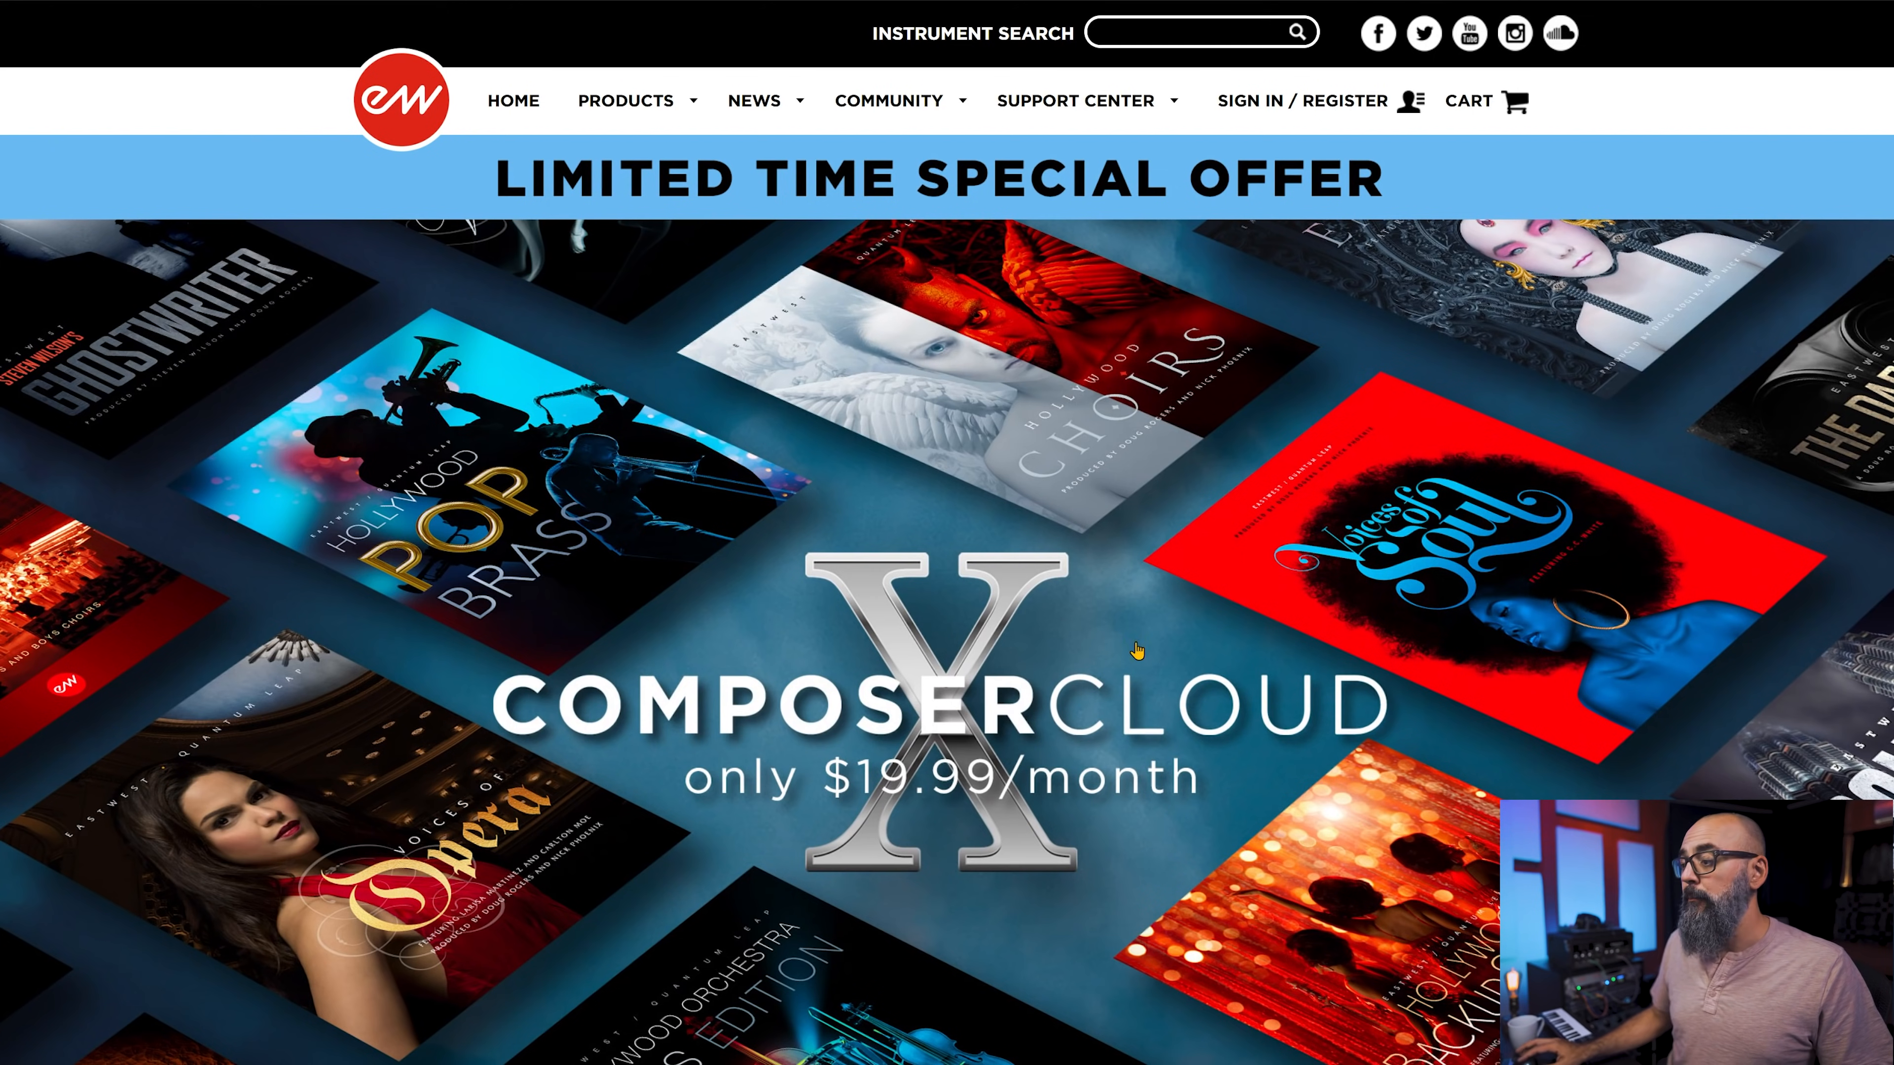
pyautogui.click(1350, 813)
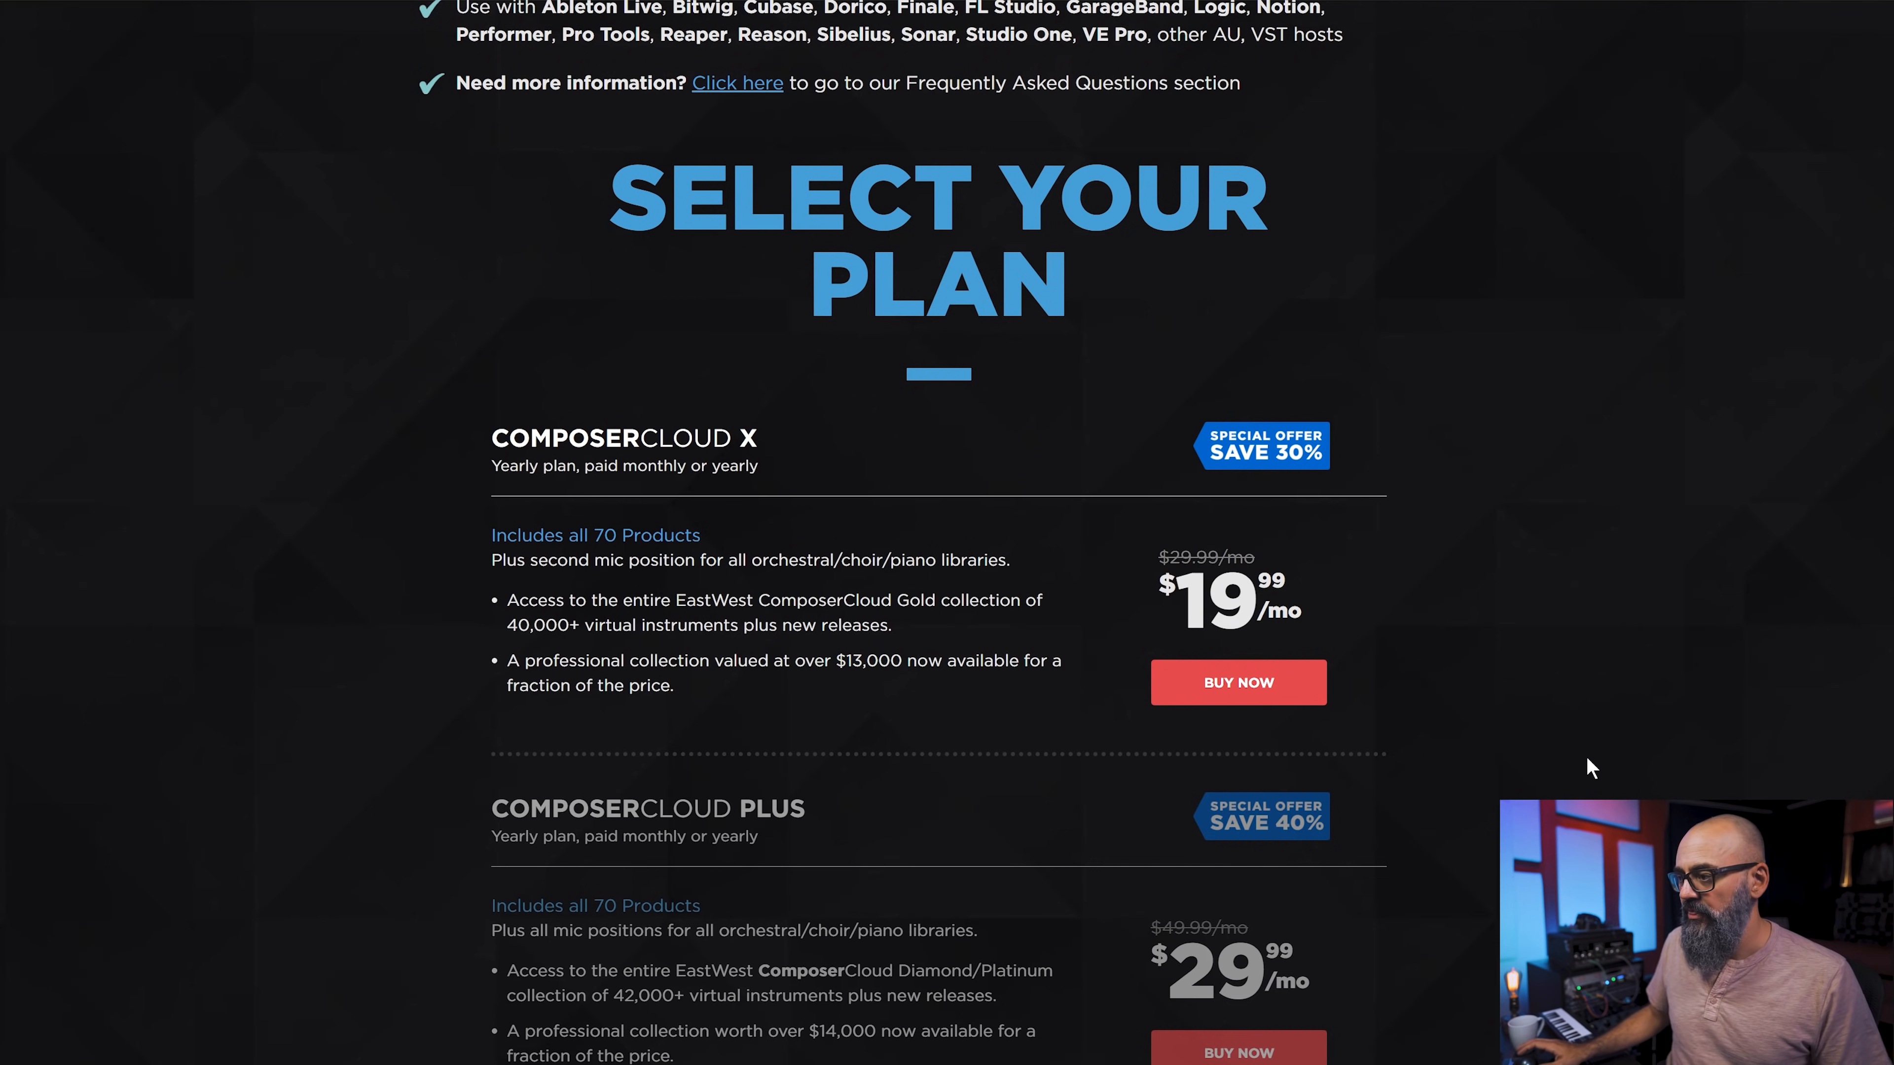
pyautogui.scroll(1, 1586, 755)
pyautogui.scroll(-2, 1586, 755)
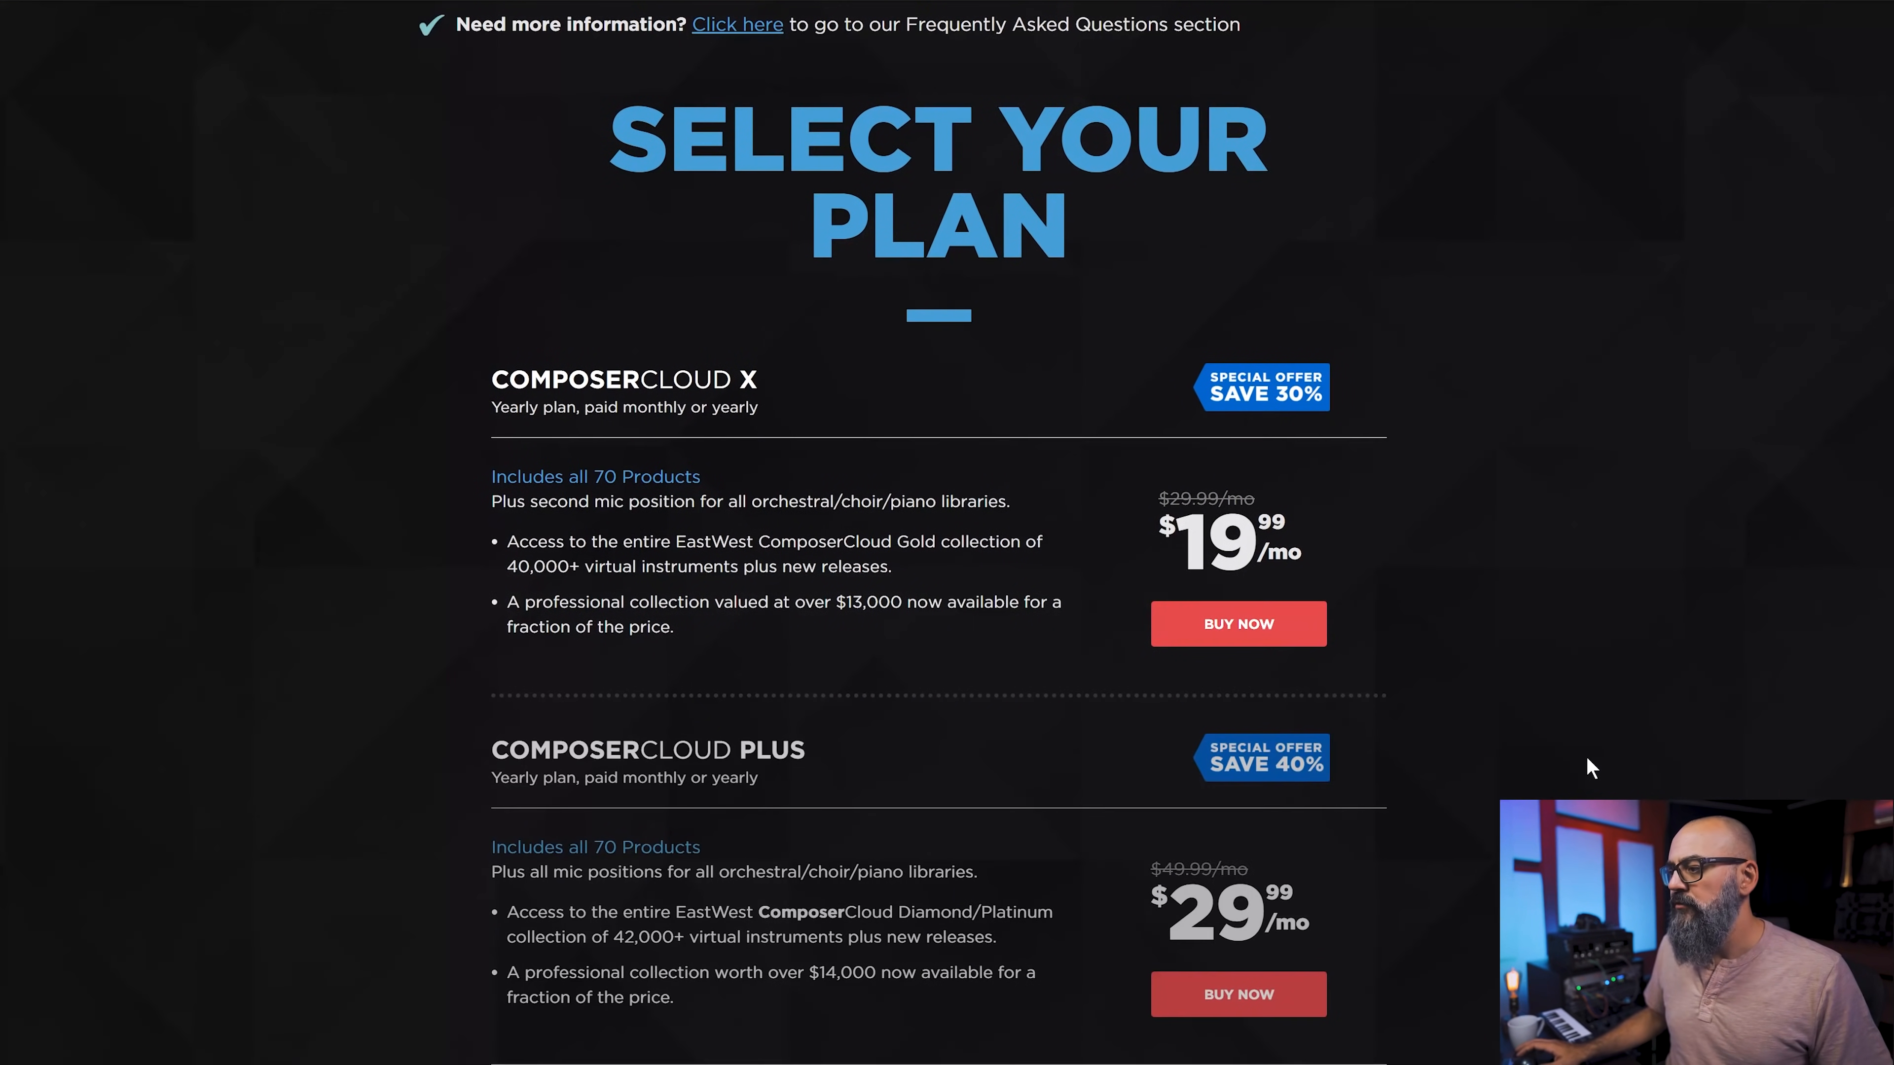
pyautogui.scroll(-2, 1512, 698)
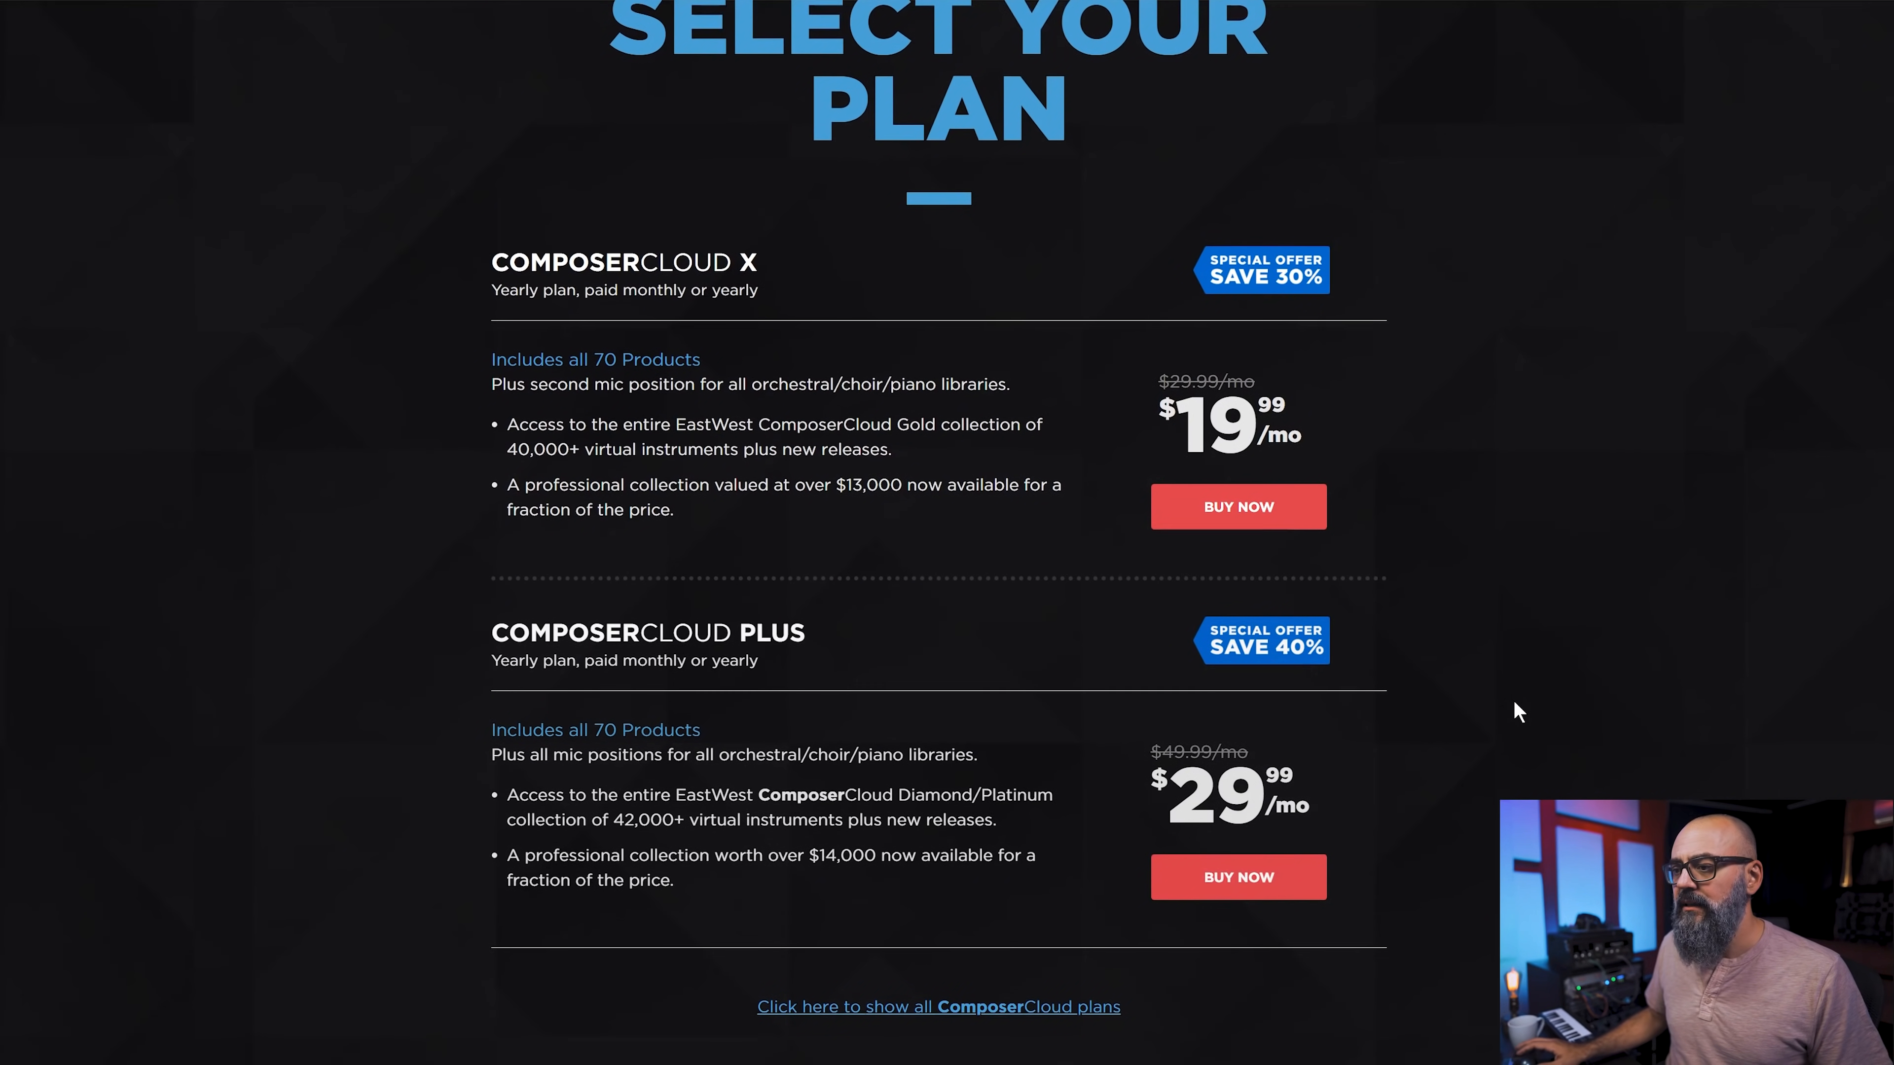